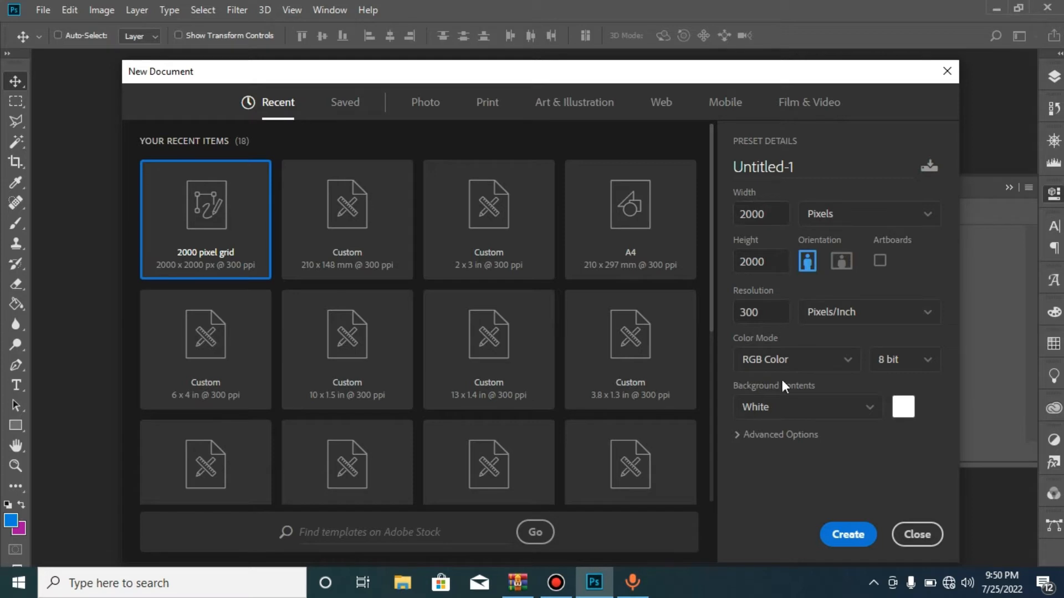
Create a white 2000 x 2000 px document at 300 ppi and embed the neon tunnel image, scaled to cover the canvas
click(838, 537)
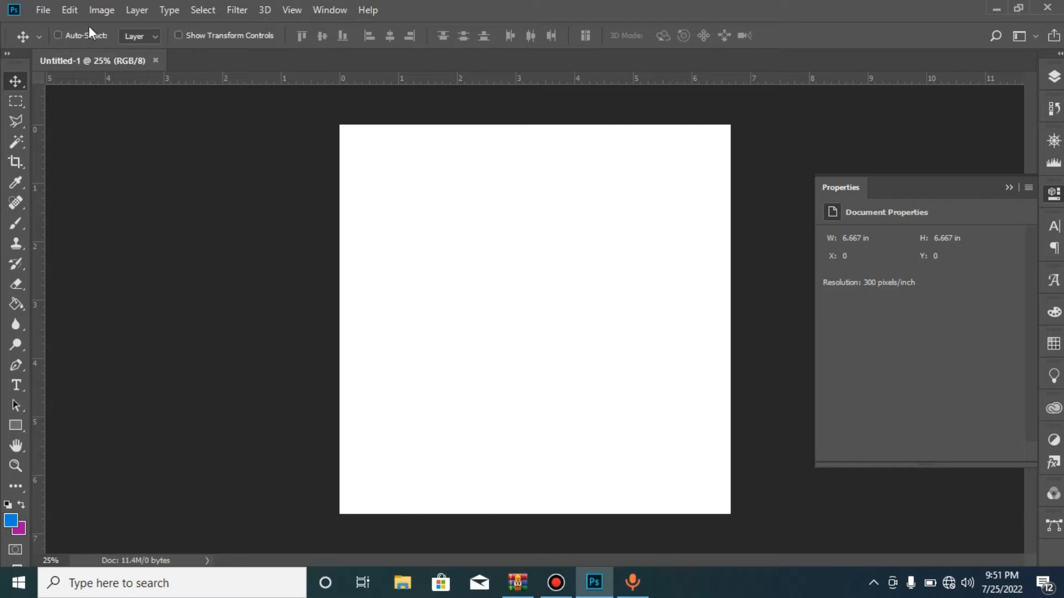
click(43, 9)
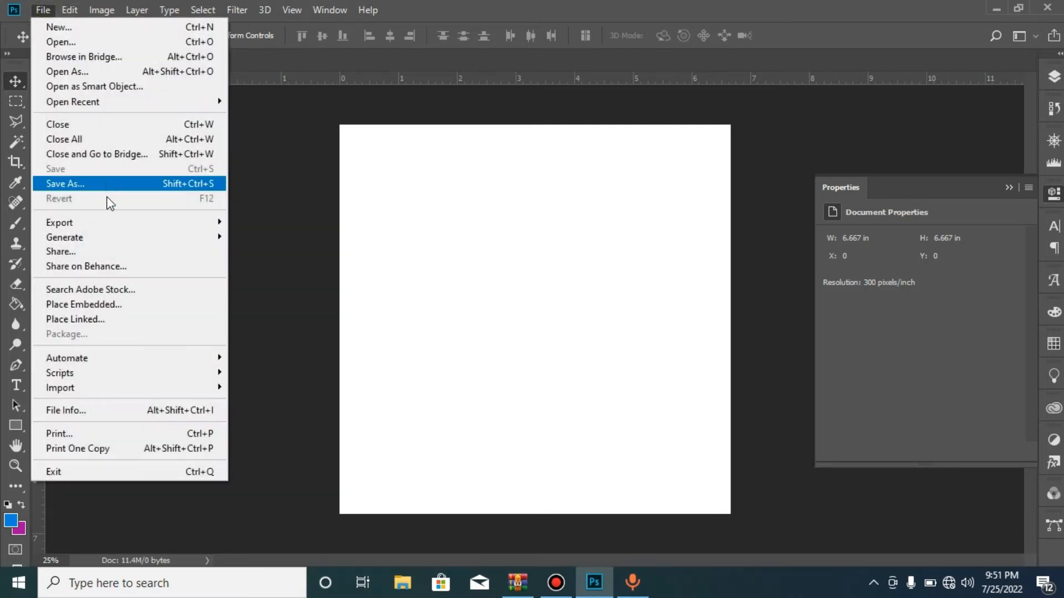
click(113, 306)
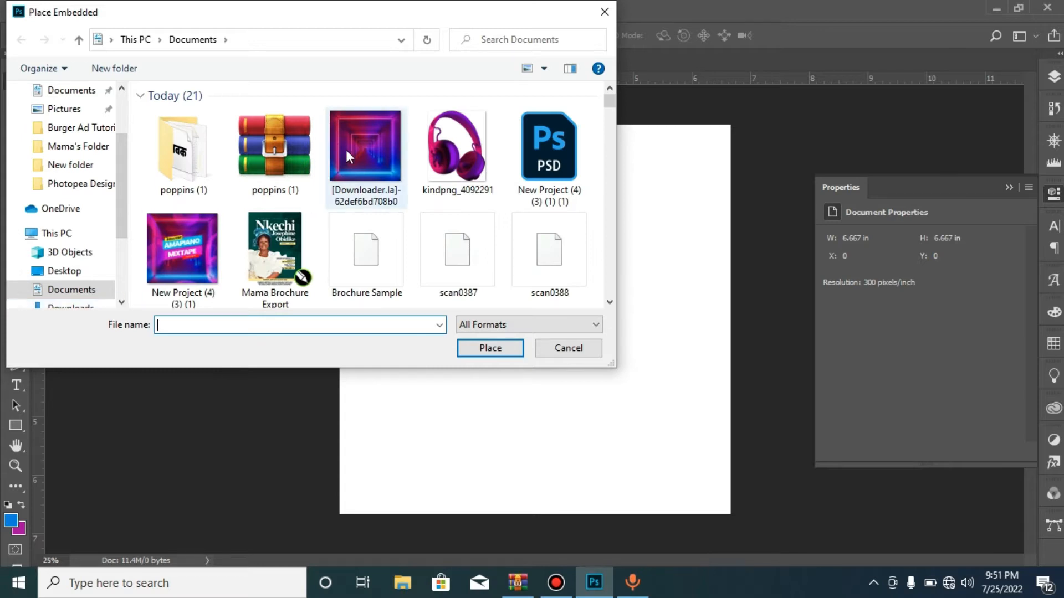
double_click(368, 151)
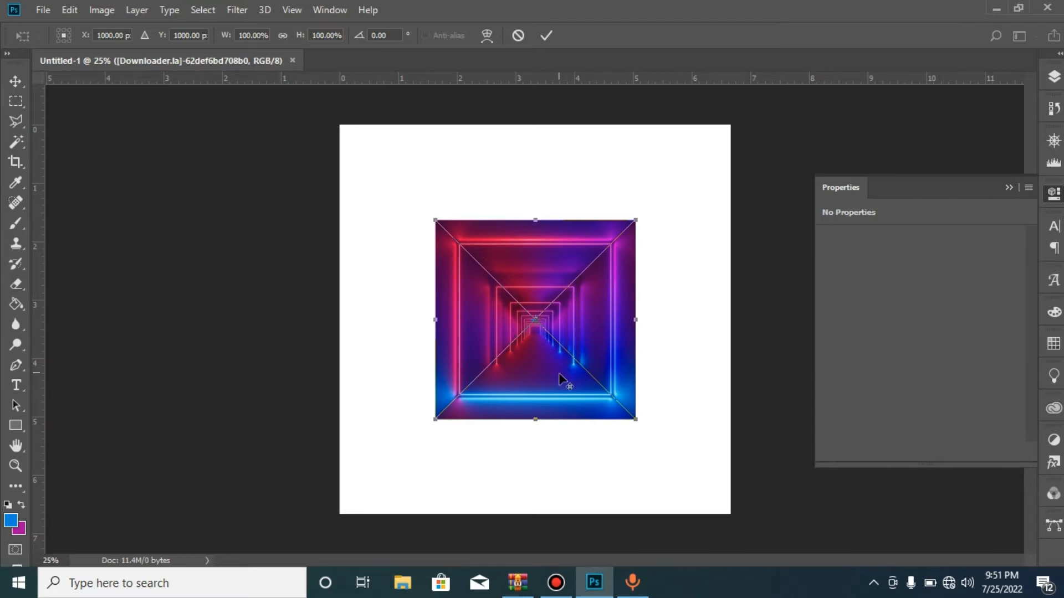
drag(637, 421, 741, 510)
key(Return)
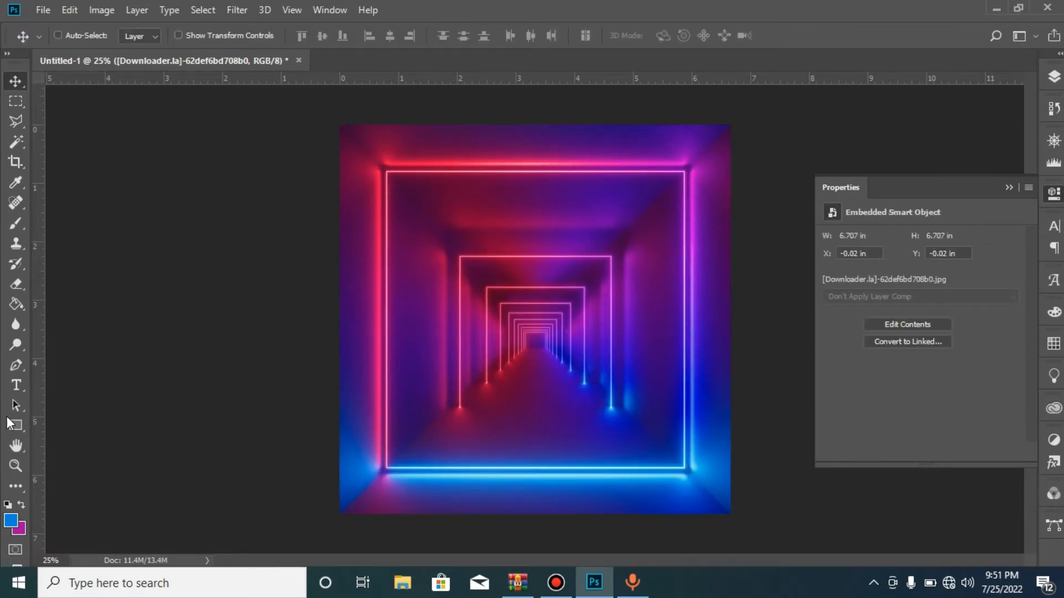
Draw a blue rectangle about 972 x 192 px near the middle of the artwork and center it horizontally on the canvas
click(15, 425)
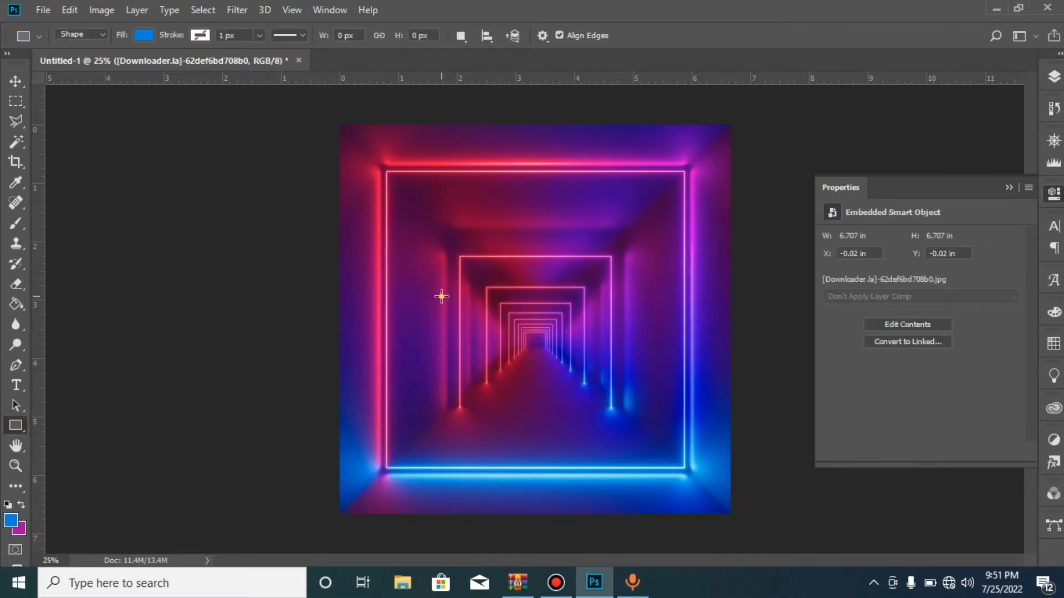
drag(442, 297, 631, 335)
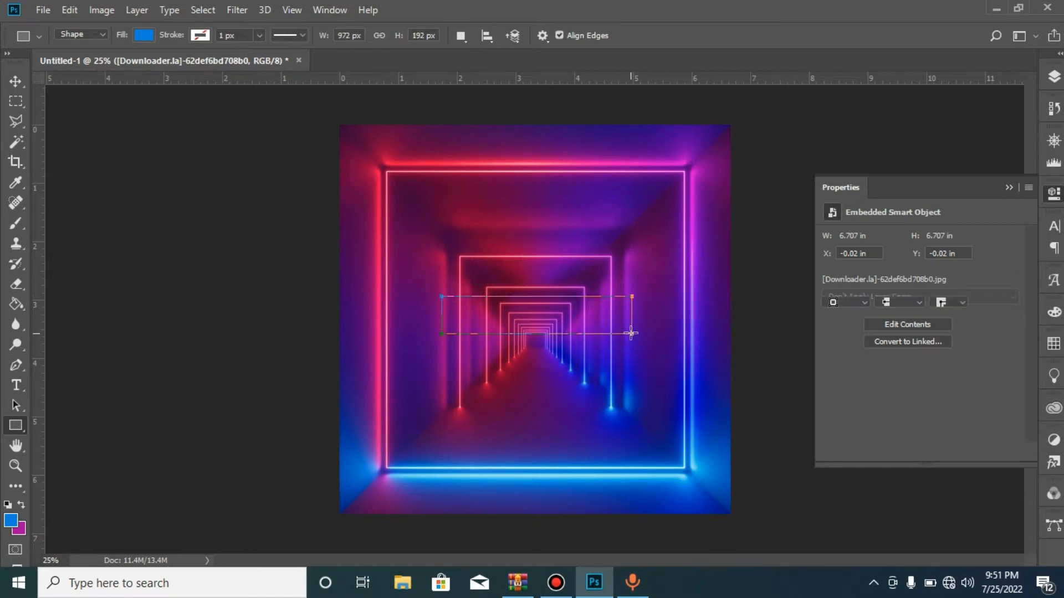
click(15, 81)
key(ctrl+a)
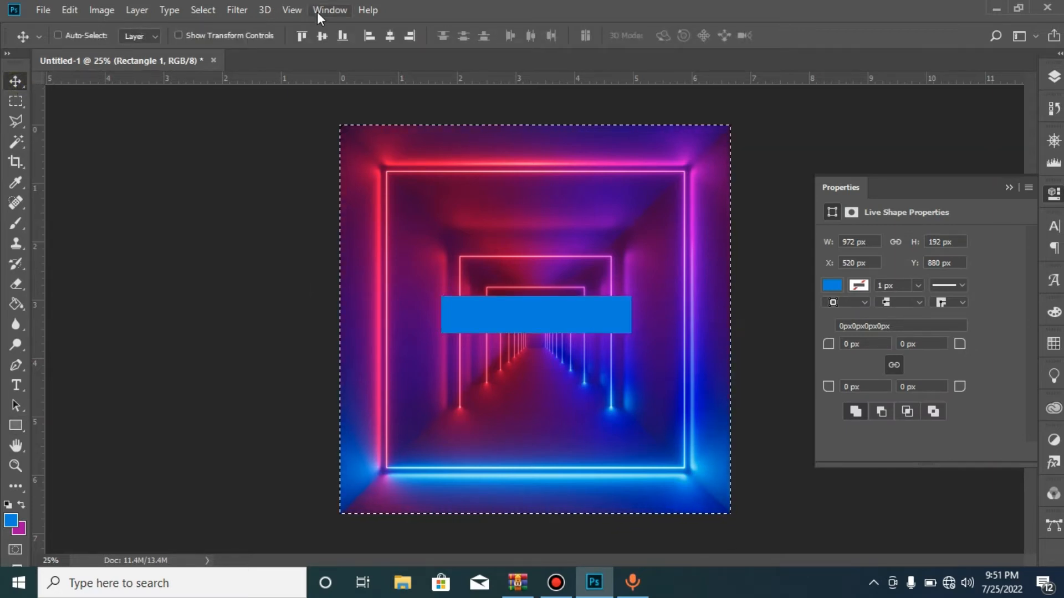
click(387, 35)
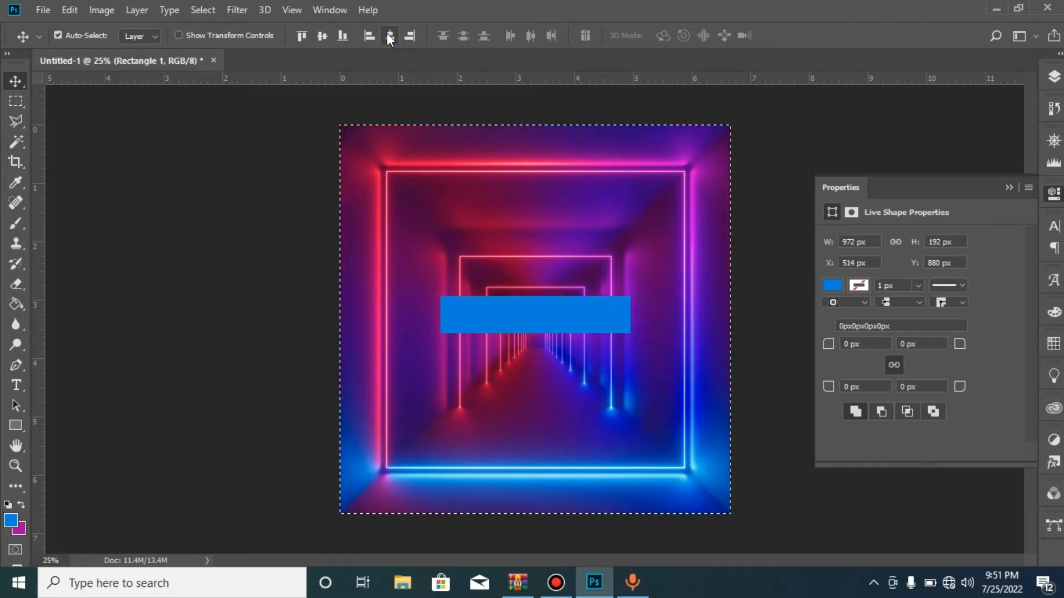
key(ctrl+d)
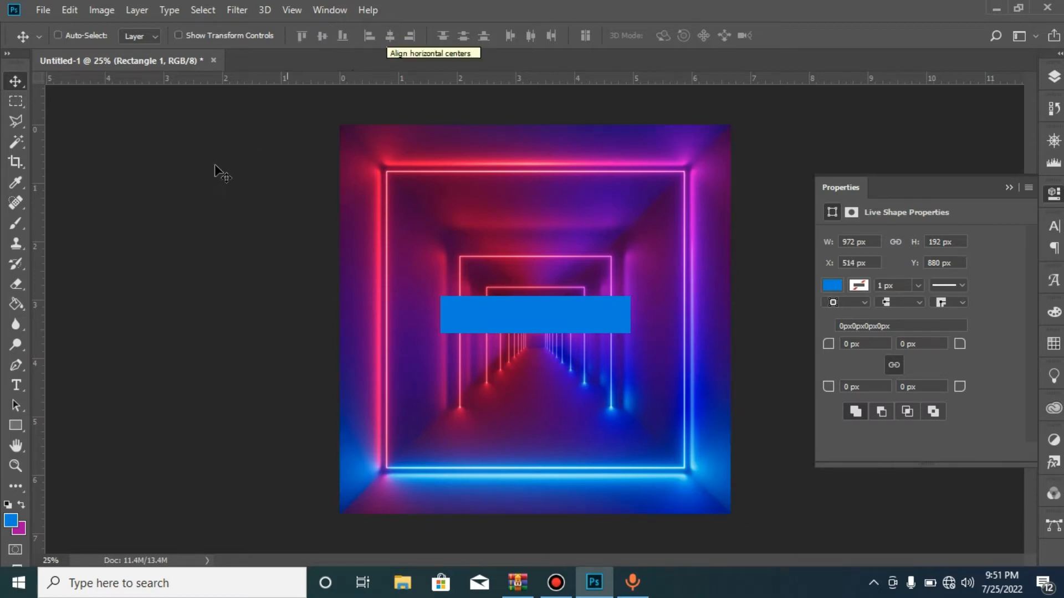
Add the text AFRICAN in Poppins ExtraBold just above the blue rectangle
click(15, 386)
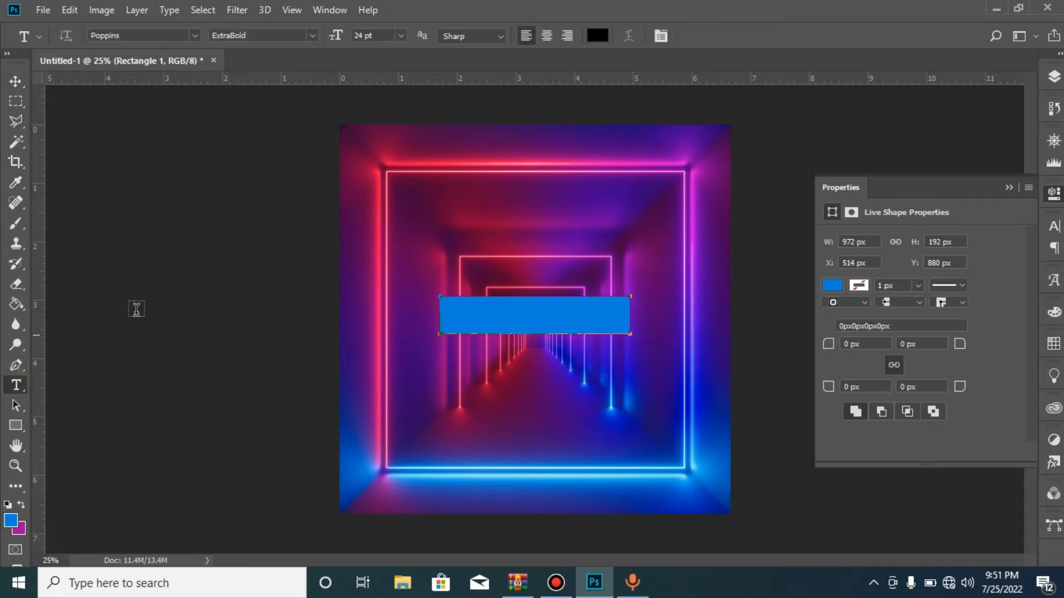
click(492, 249)
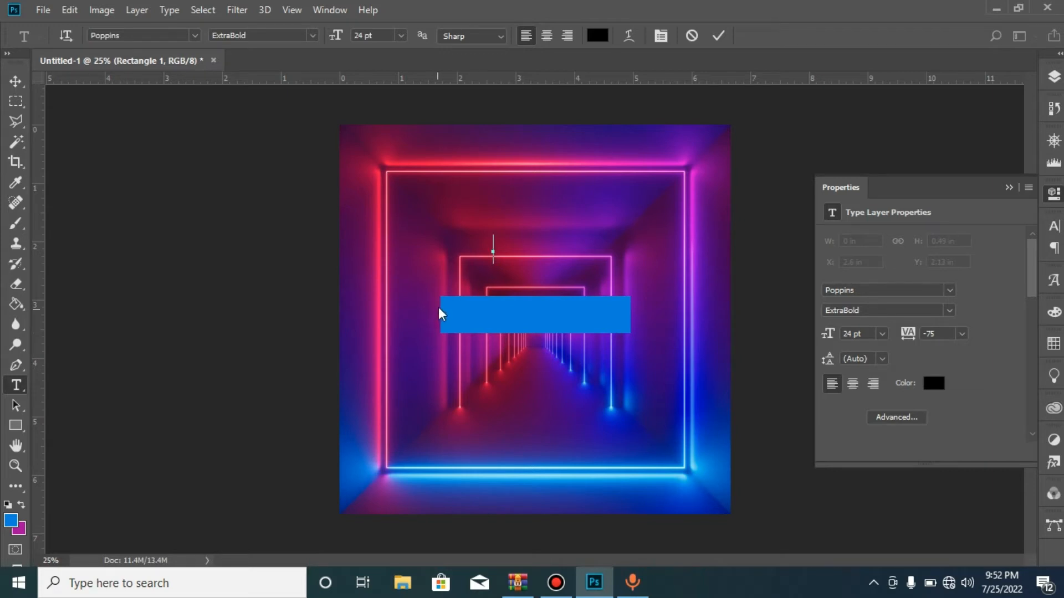
text(AFRICAN)
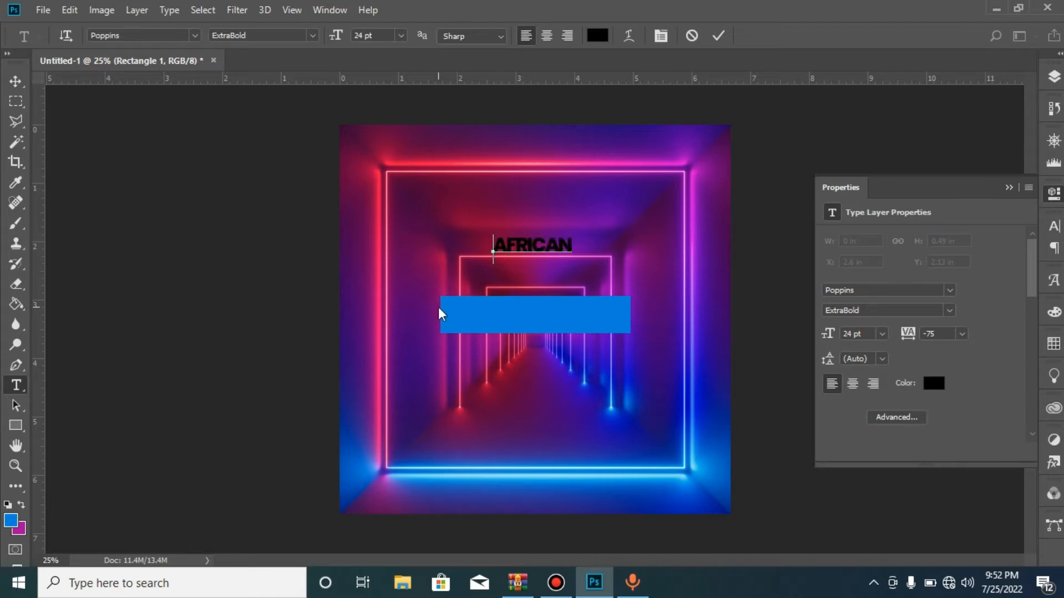
Set the AFRICAN text's color to white (ffffff) and its font size to 48 pt
key(ctrl+a)
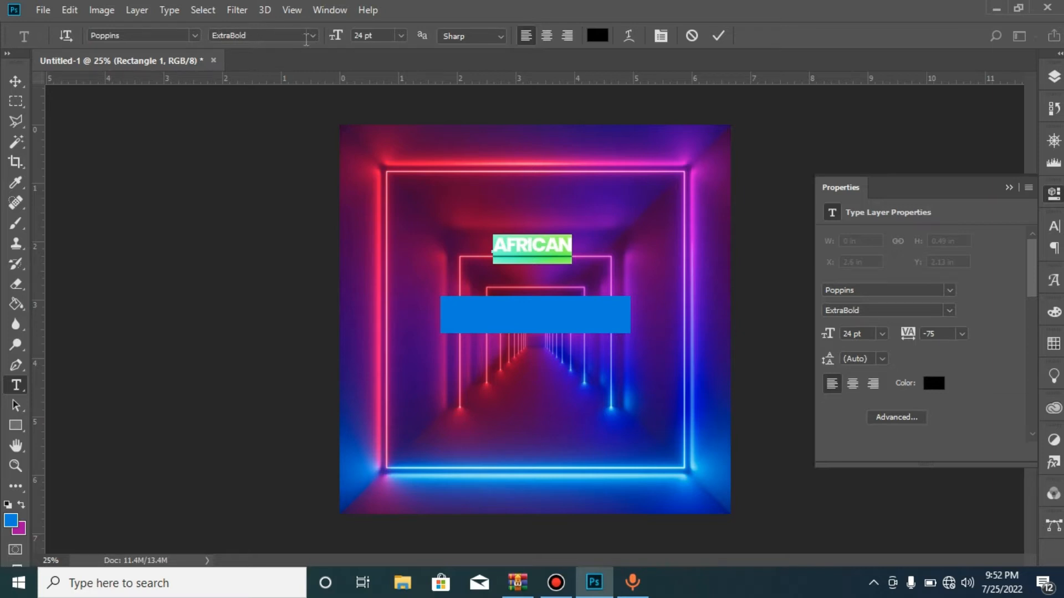
click(600, 36)
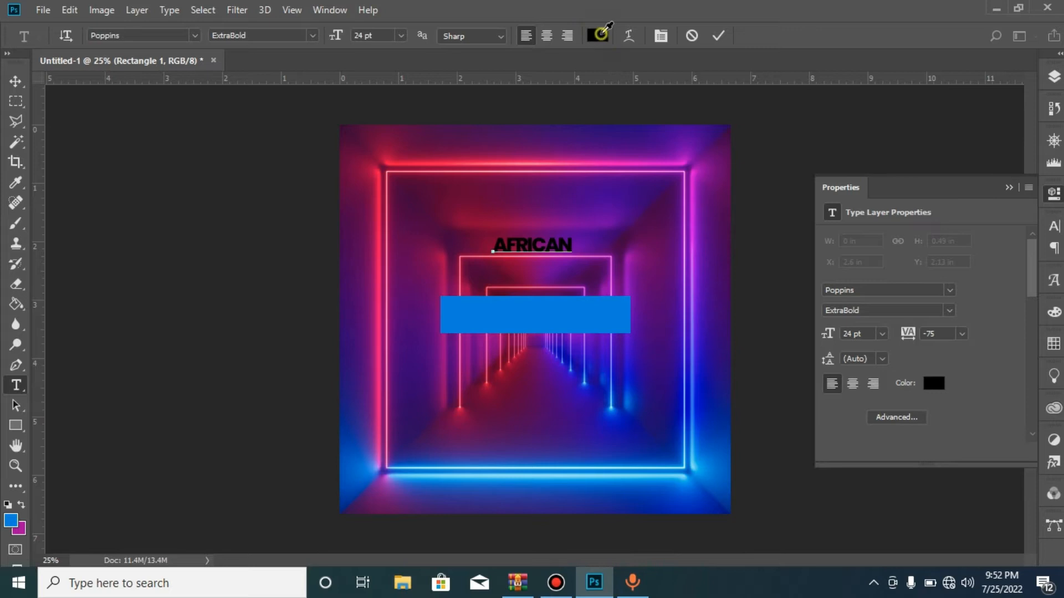
drag(687, 324, 535, 241)
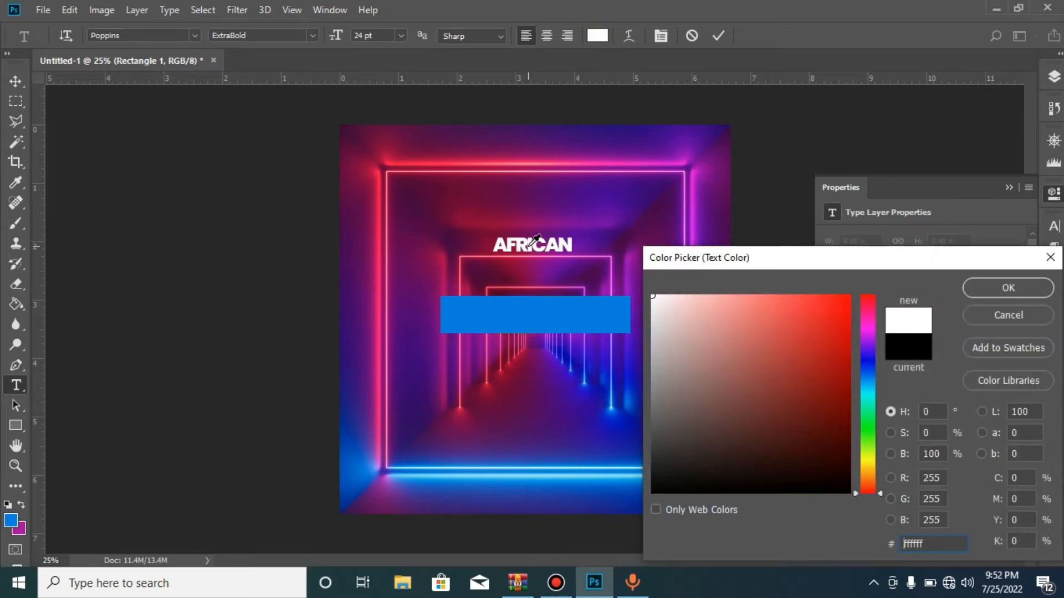
click(986, 289)
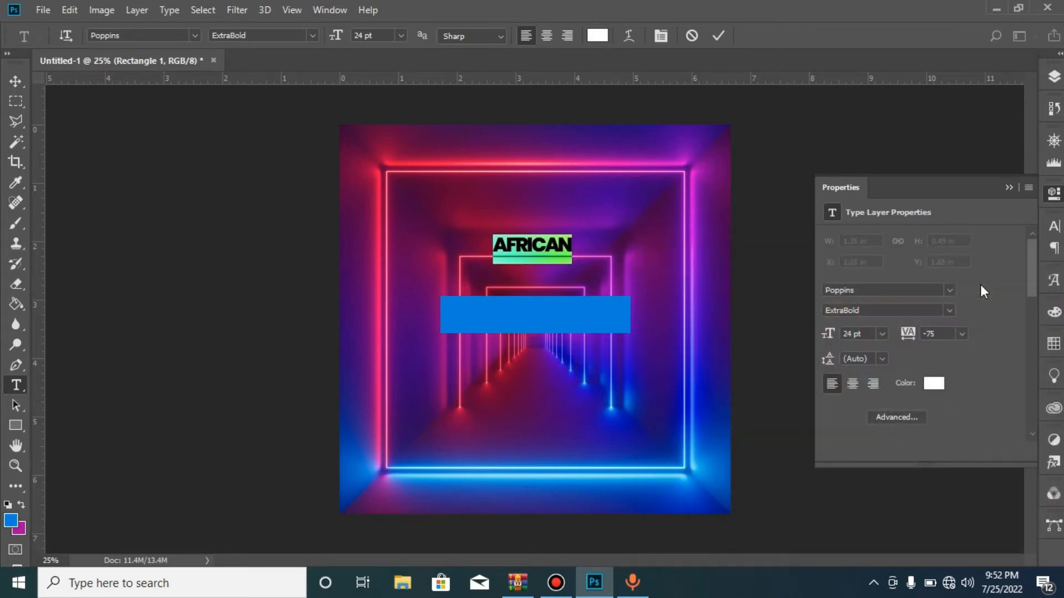
click(402, 34)
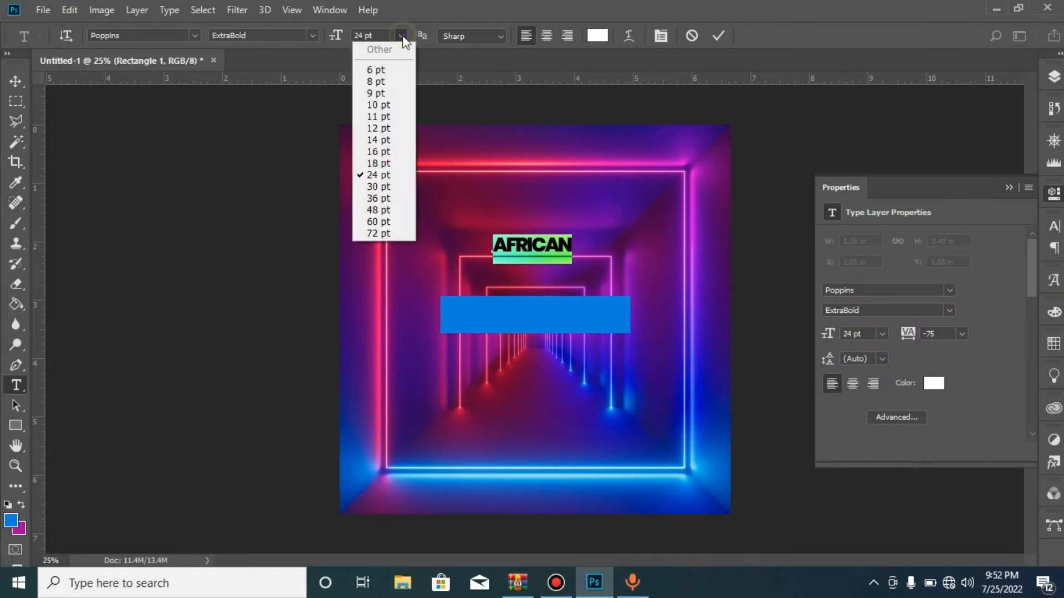
click(396, 210)
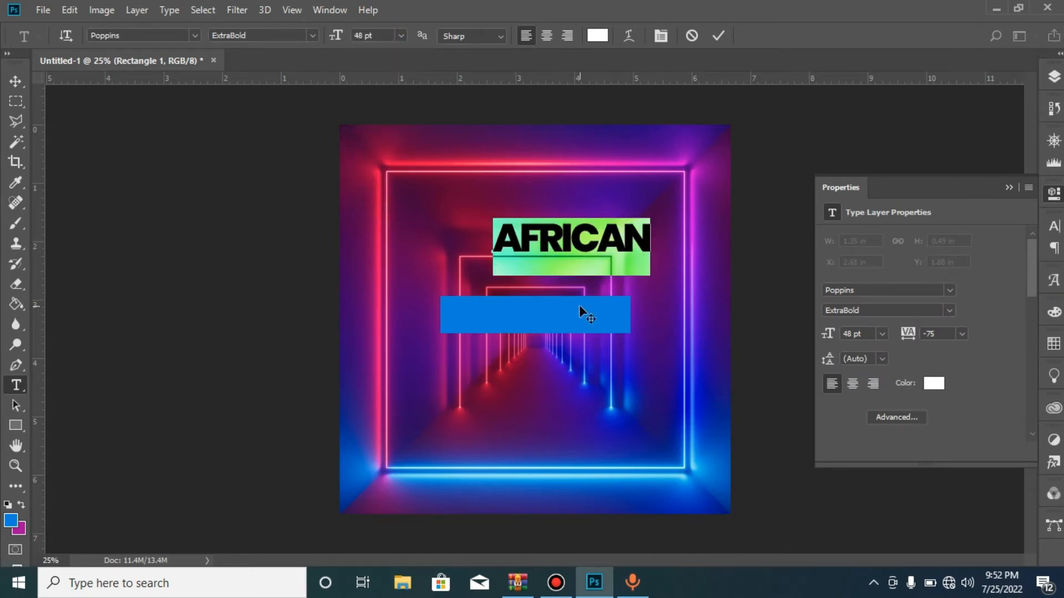
Place the AFRICAN text over the blue rectangle and align it to the canvas's horizontal center
drag(580, 308, 541, 385)
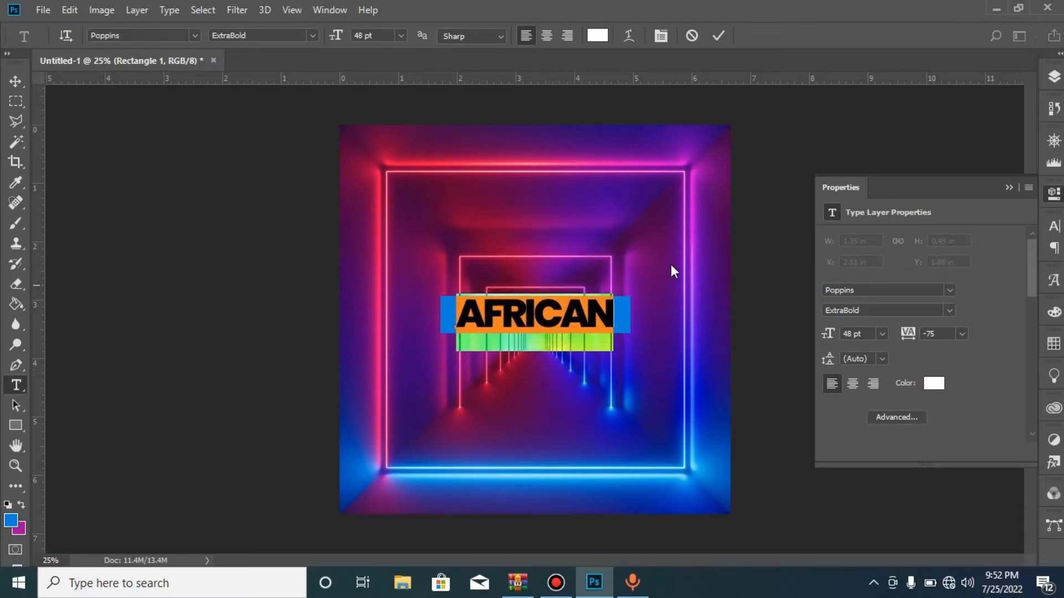
click(719, 35)
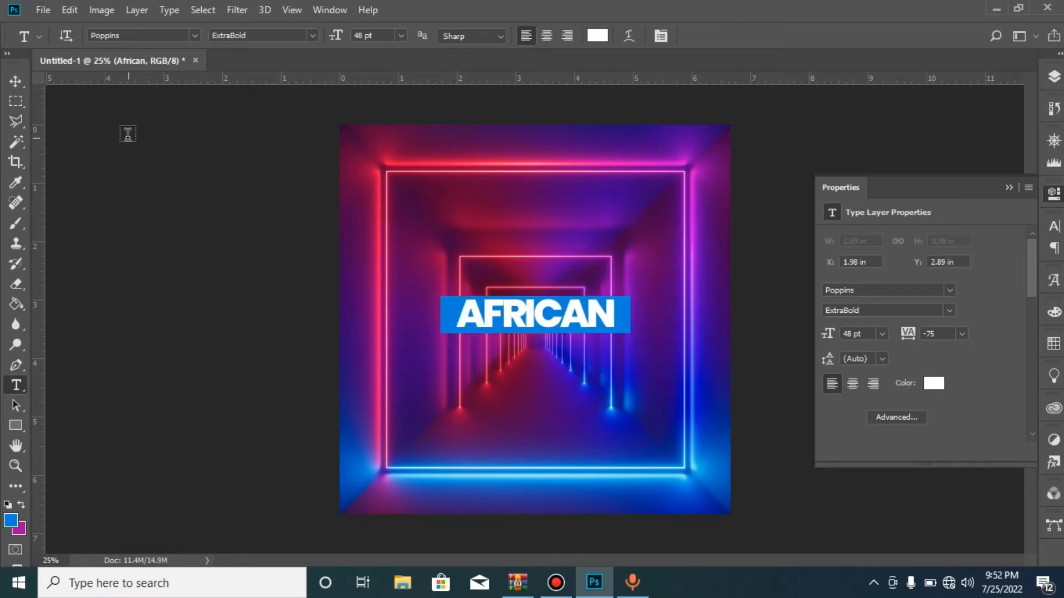
click(21, 84)
key(ctrl+a)
click(393, 35)
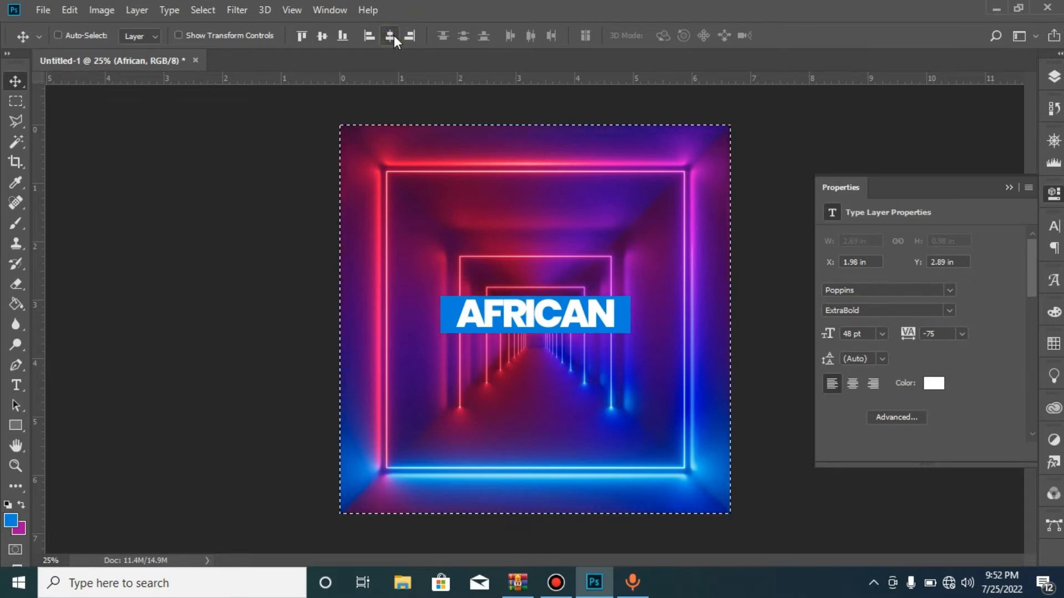
key(d)
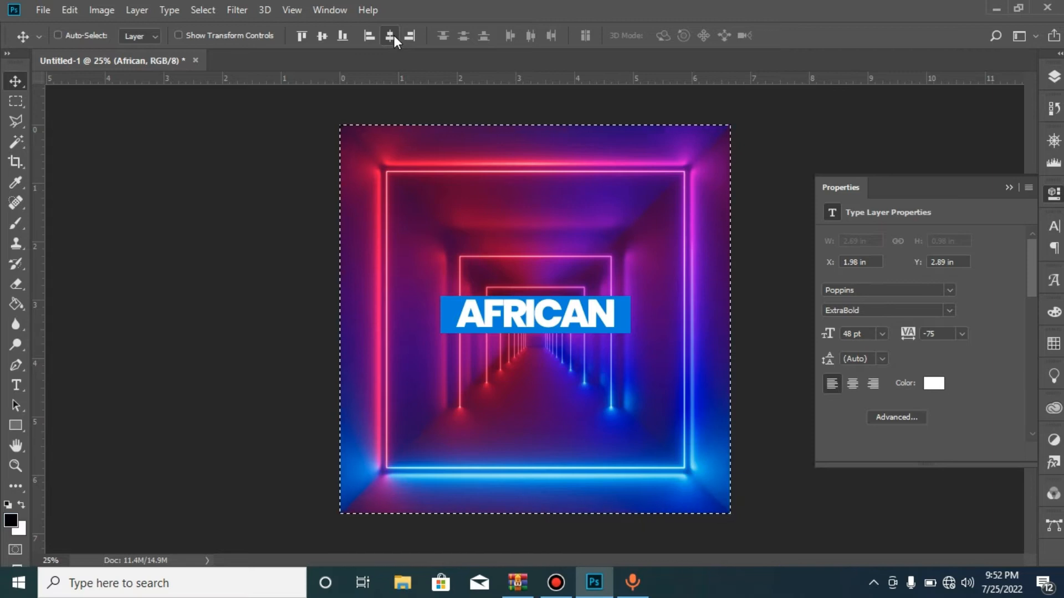
key(ctrl+d)
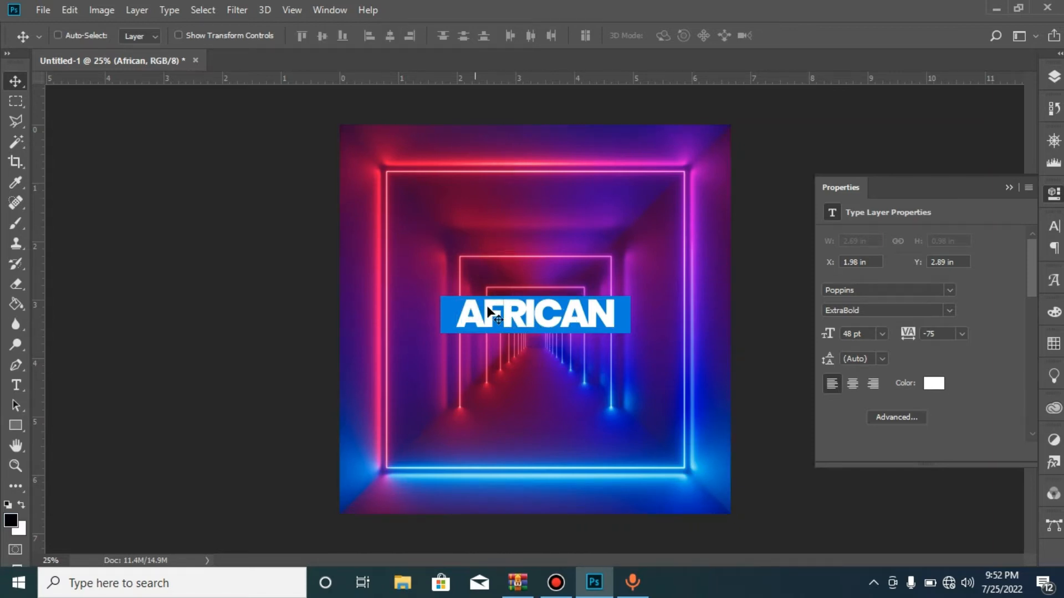
Set the tracking of the AFRICAN text to -60
key(t)
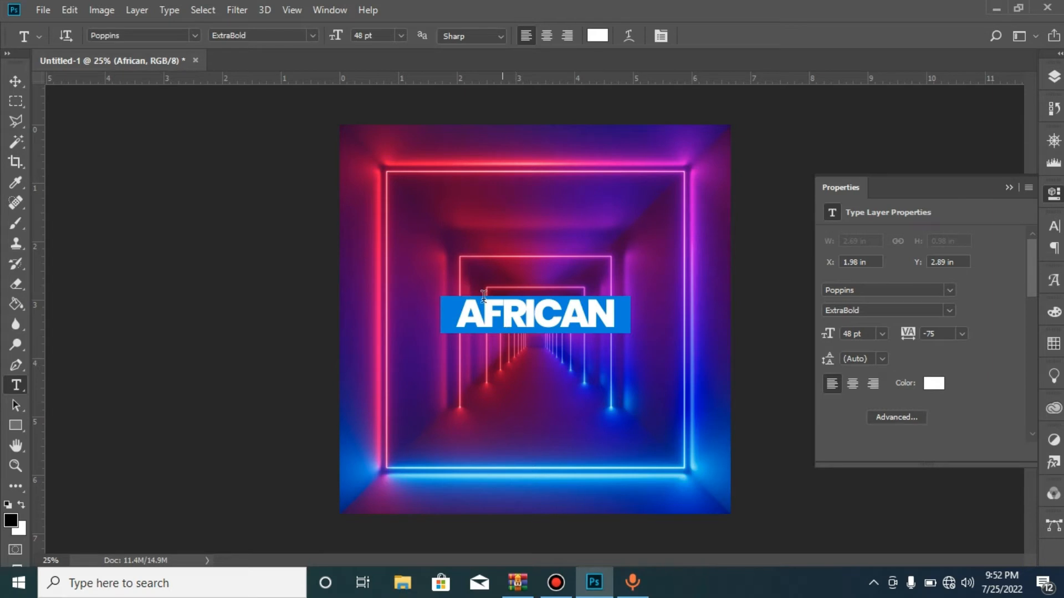
drag(460, 320, 614, 324)
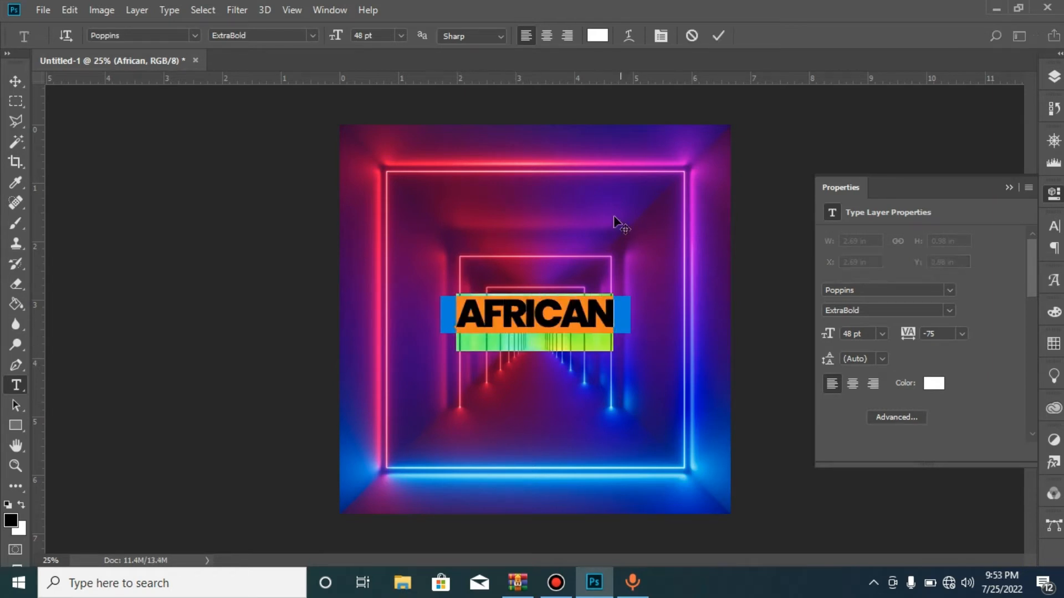
click(661, 35)
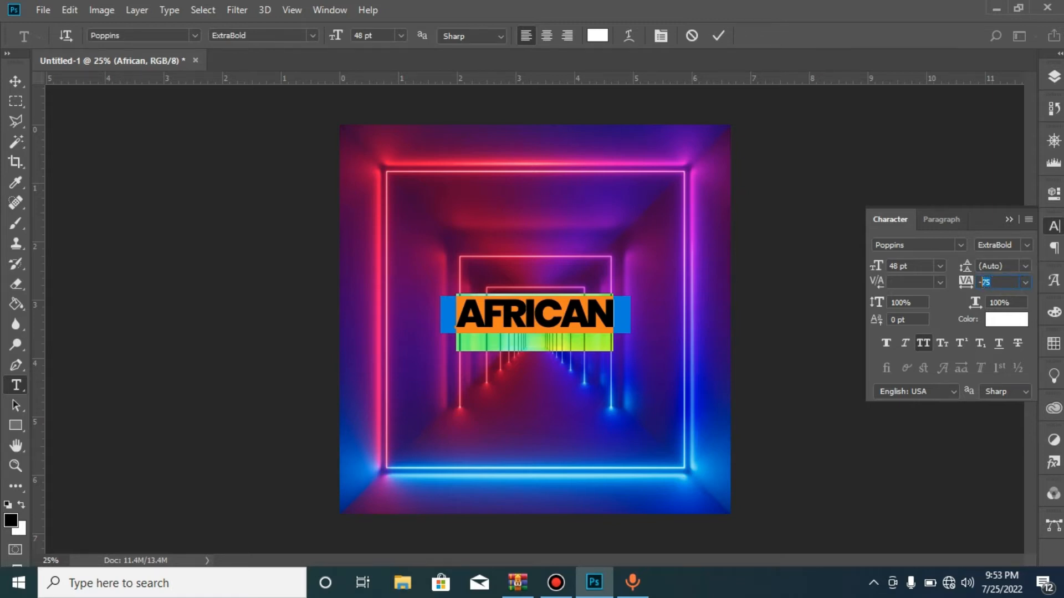
key(BackSpace)
key(Return)
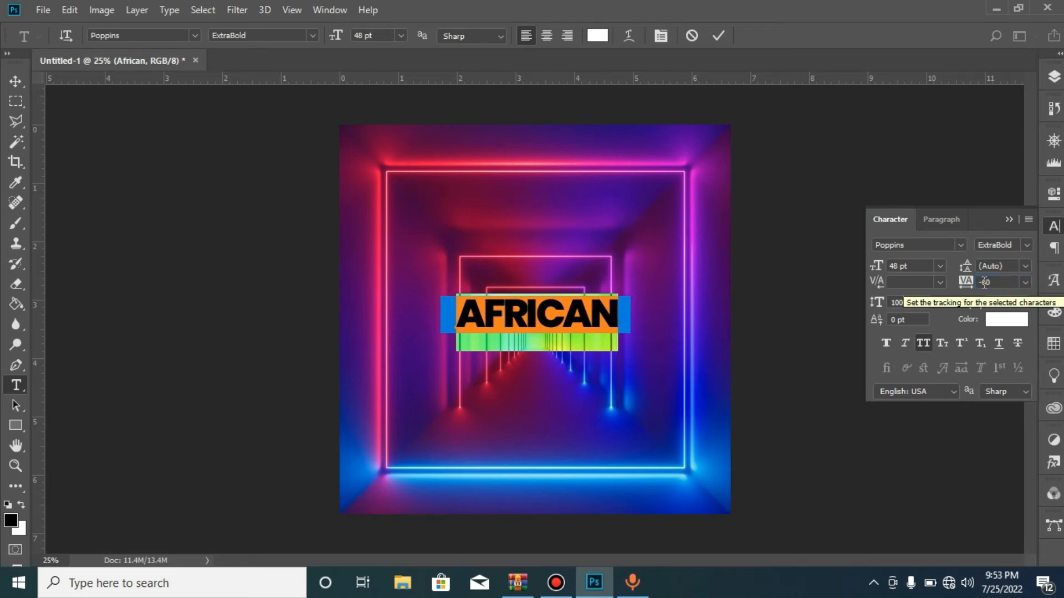
click(721, 34)
Recenter the respaced AFRICAN text horizontally on the canvas and clear the selection
key(ctrl+a)
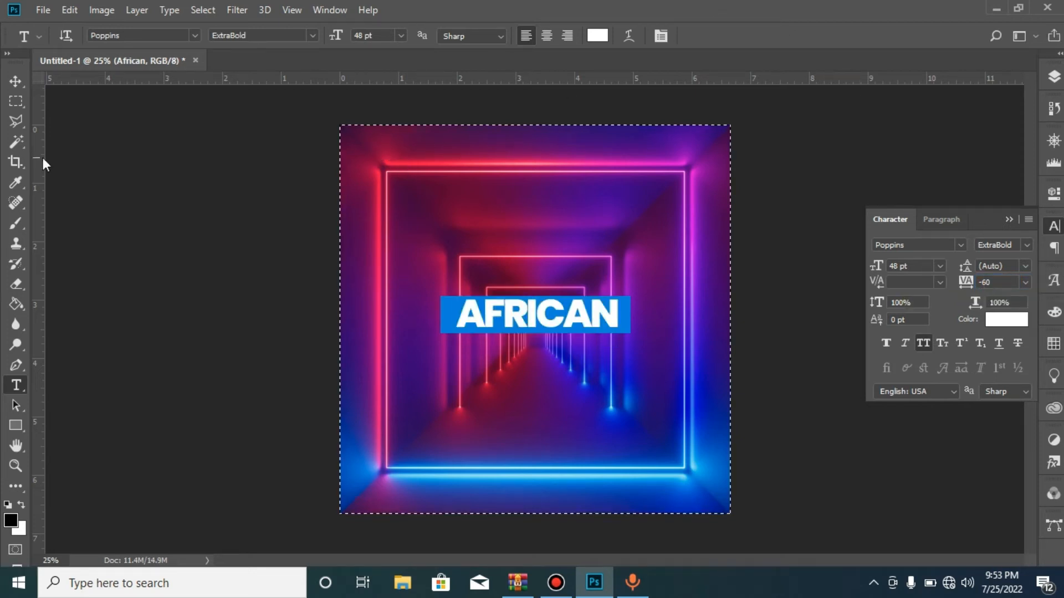
click(16, 81)
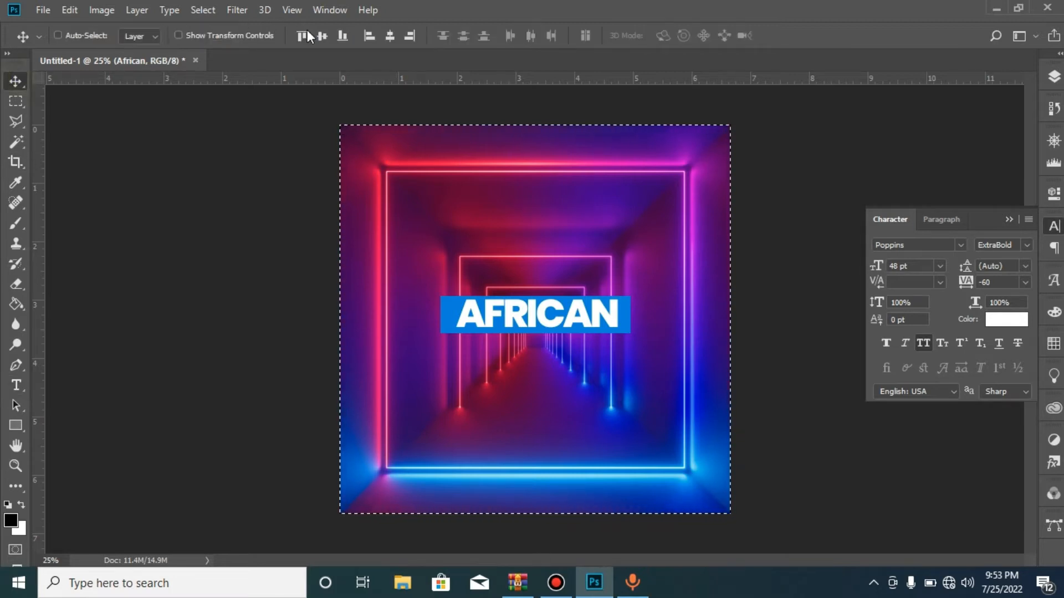
click(386, 43)
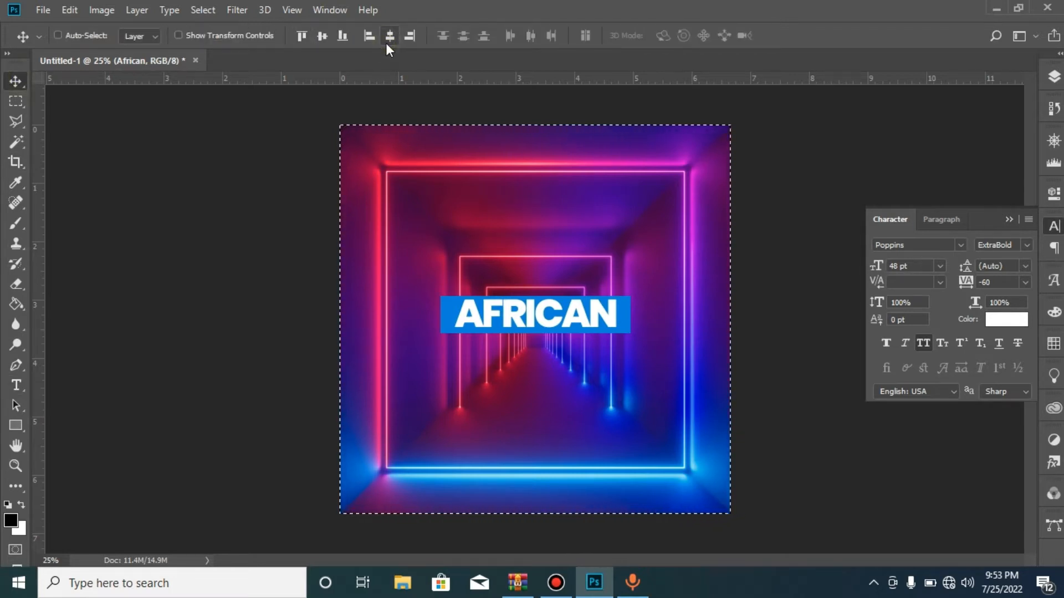
key(ctrl+d)
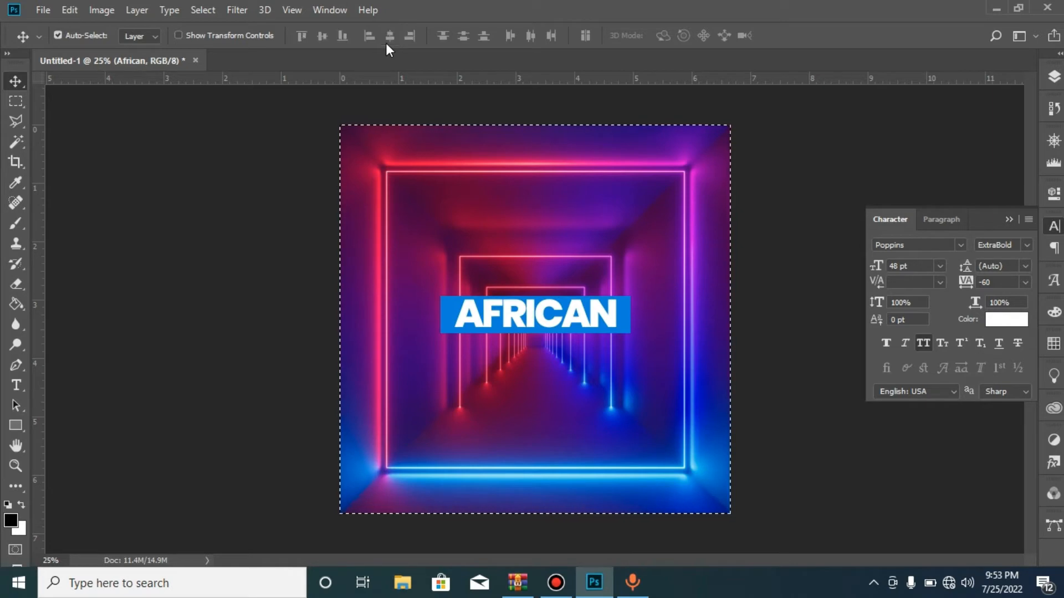
Enlarge the blue rectangle behind the AFRICAN text to about 108% width and 140% height
right_click(623, 316)
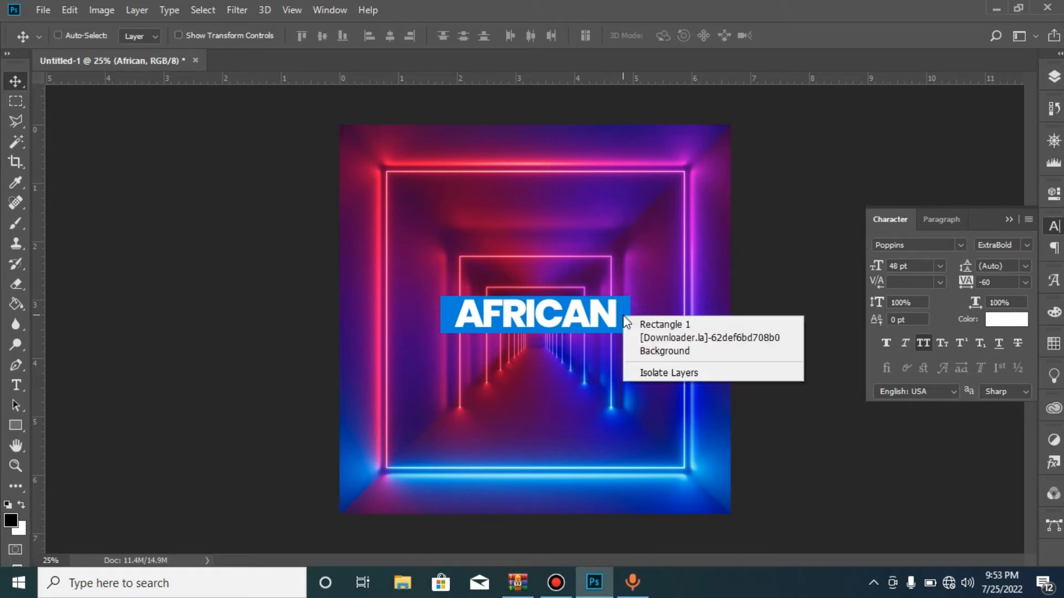
click(649, 324)
key(ctrl+t)
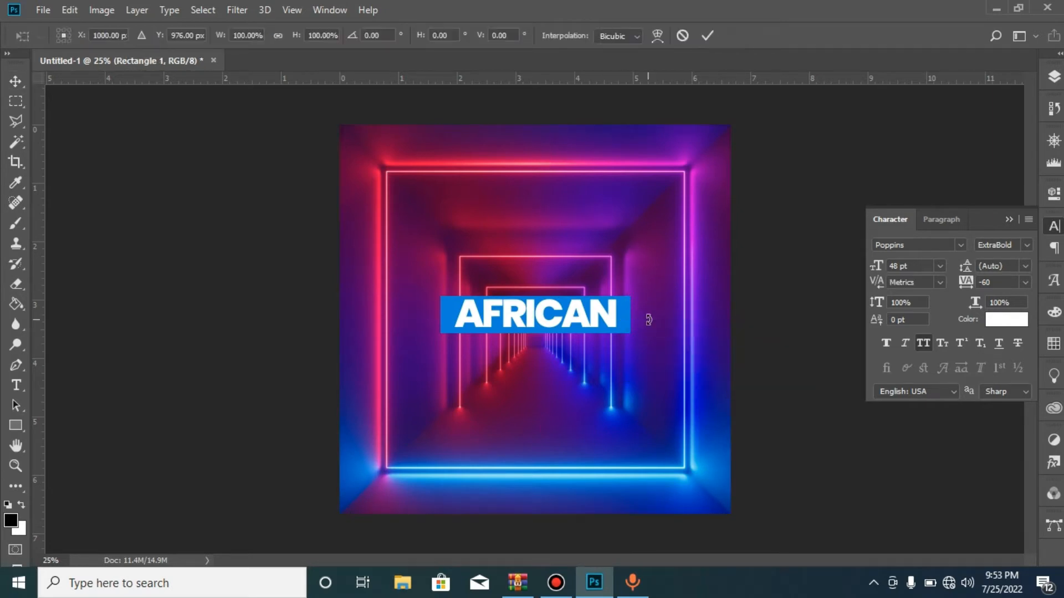
drag(536, 297, 538, 286)
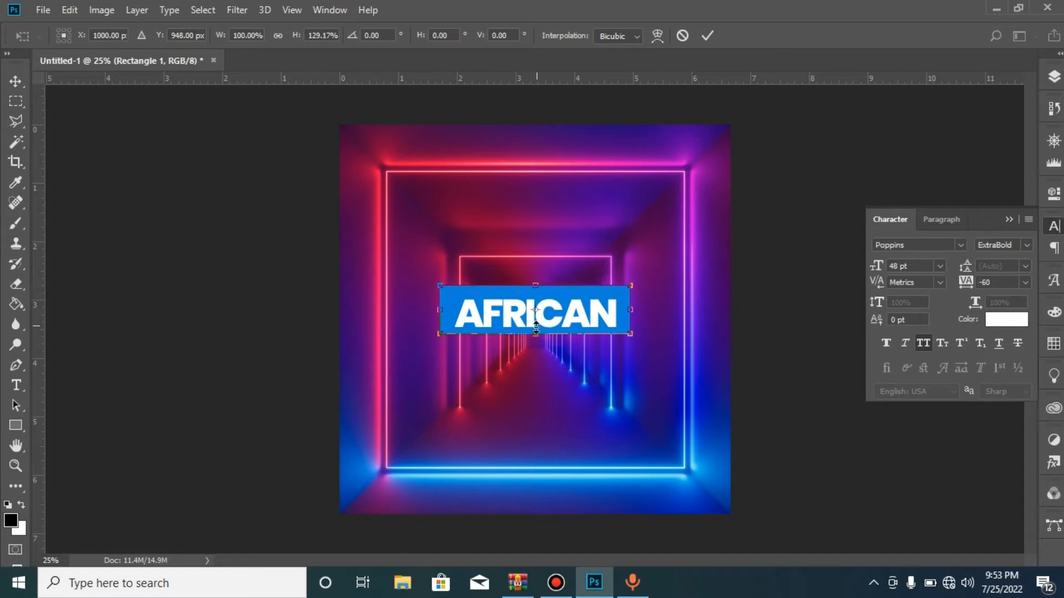
drag(536, 335, 536, 339)
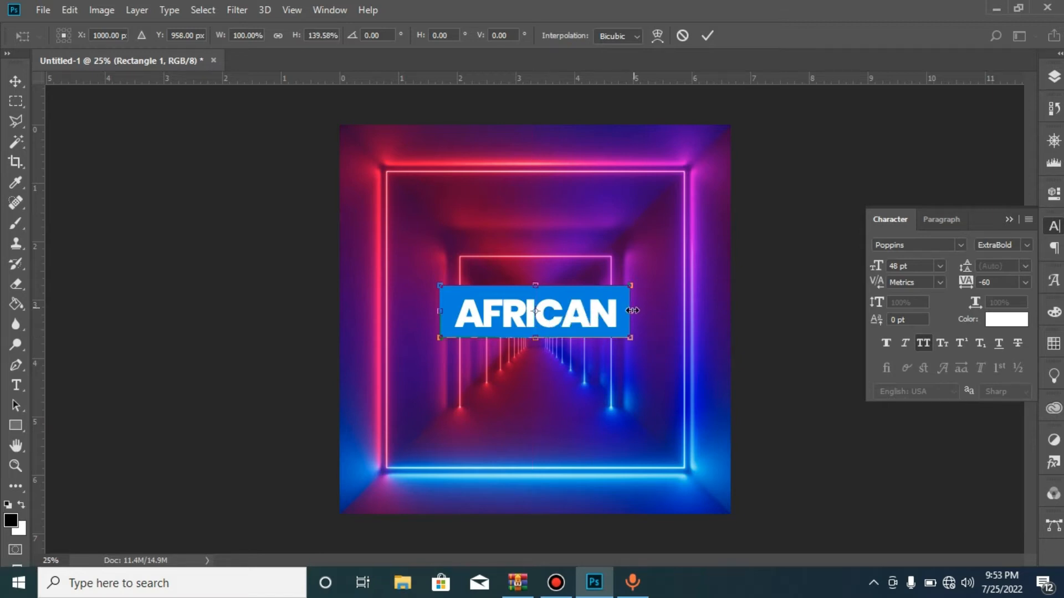
drag(631, 311, 646, 311)
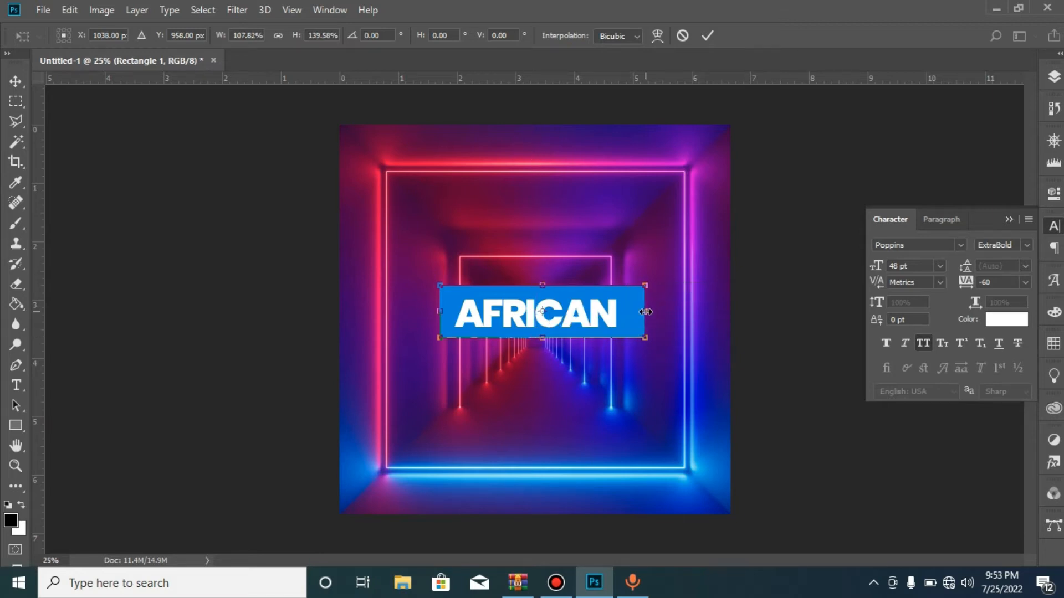
key(Return)
Center the enlarged blue rectangle horizontally on the canvas, clear the selection and nudge the rectangle slightly down around the AFRICAN text
key(ctrl)
key(ctrl+a)
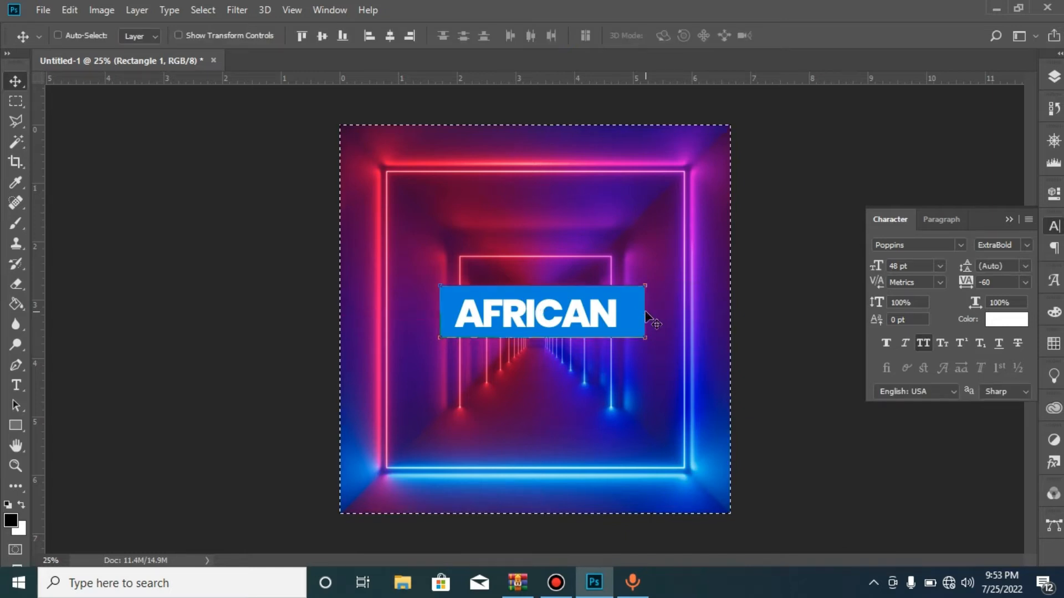
click(391, 37)
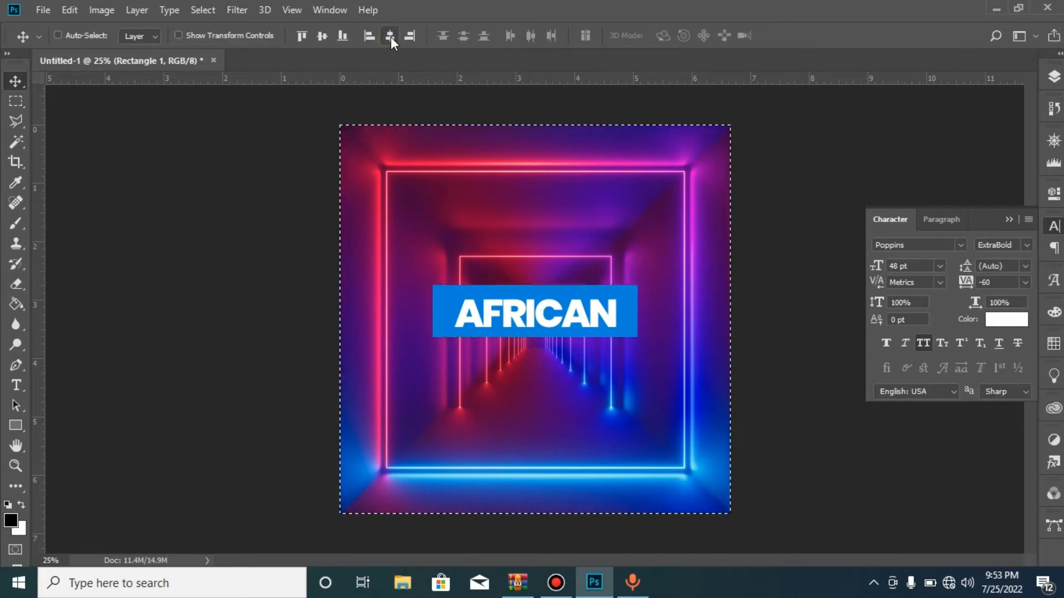
key(ctrl)
key(ctrl+d)
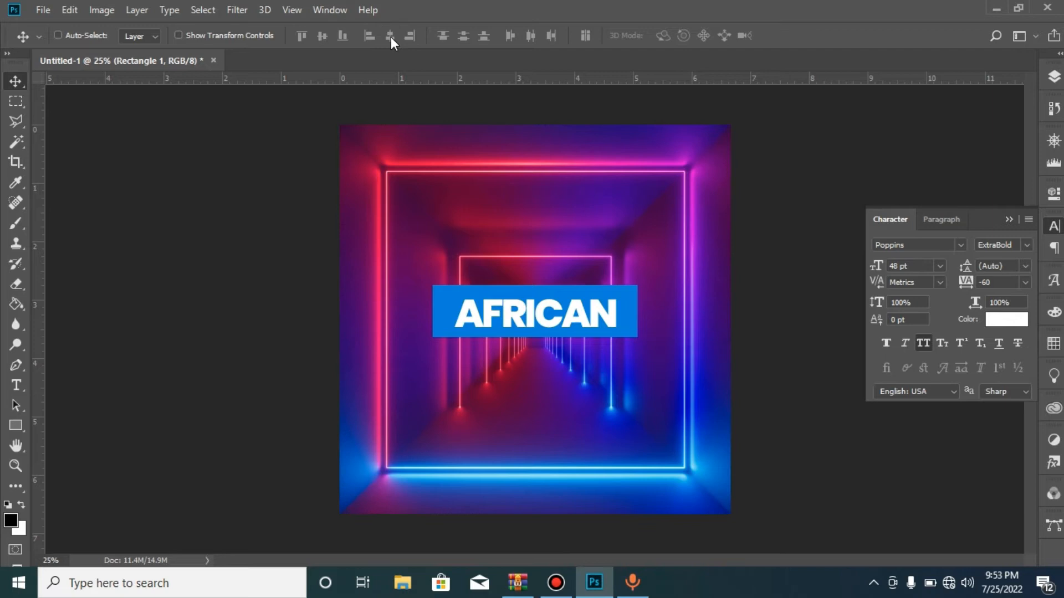
key(Down)
key(Down)
key(Down)
key(Down)
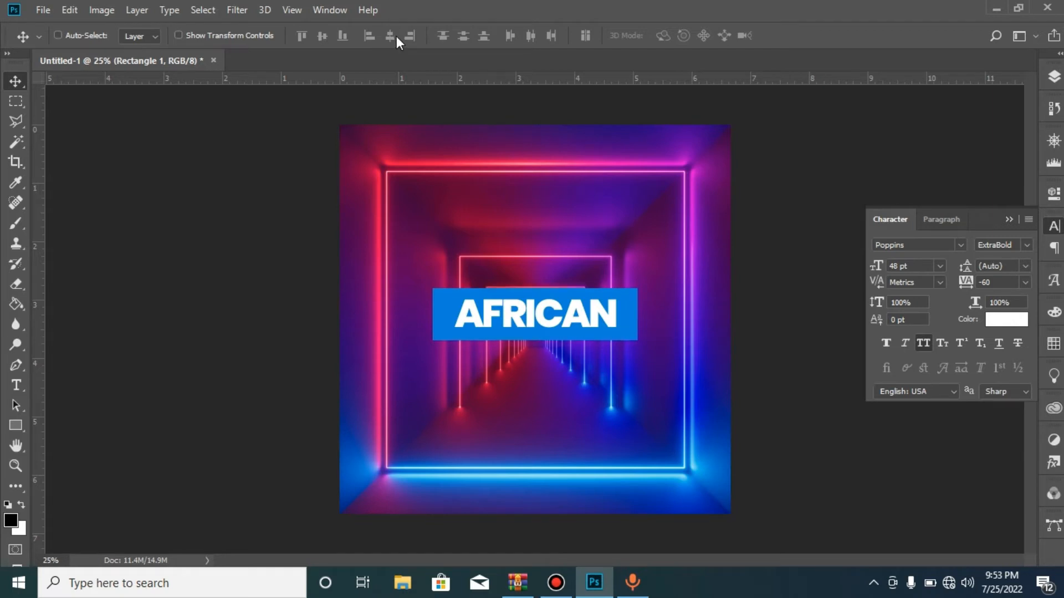
Duplicate the AFRICAN text layer together with its blue rectangle layer
click(1054, 76)
ctrl+click(948, 170)
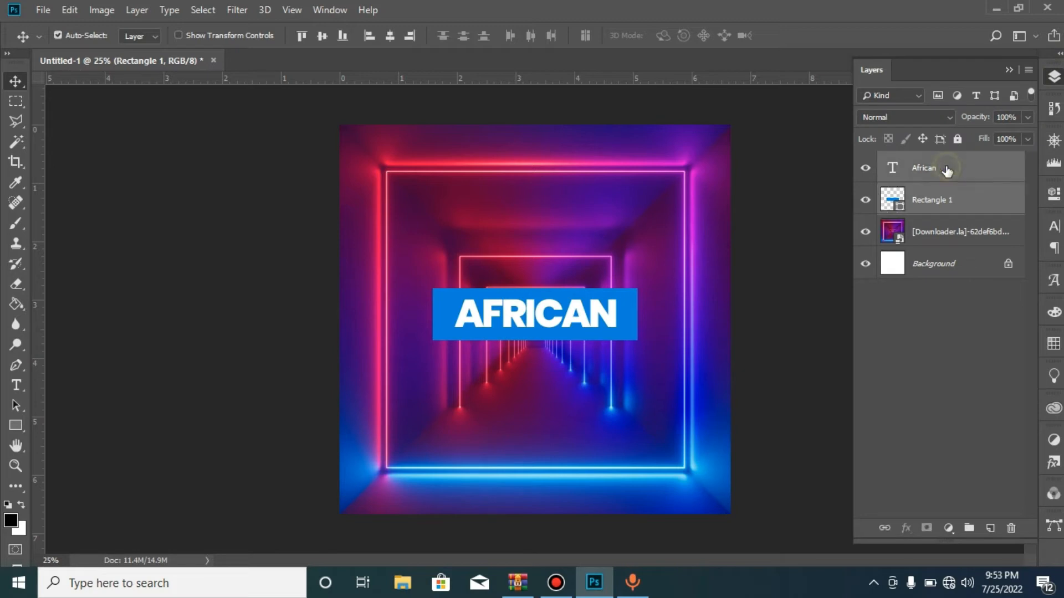
key(ctrl+j)
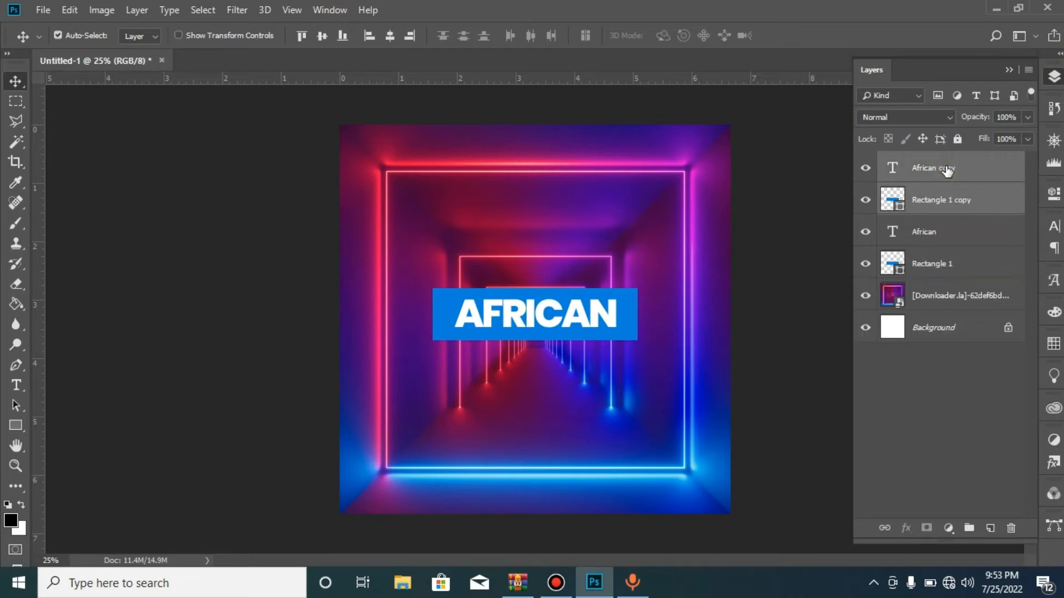
Move the duplicated text and rectangle straight down below the originals, leaving a thin gap between the two blue rectangles
key(shift+Down)
key(shift+Down)
key(shift+Down)
key(shift+Down)
key(shift+Down)
key(shift+Down)
key(shift+Down)
key(shift+Down)
key(shift+Down)
key(shift+Down)
key(shift+Down)
key(shift+Down)
key(shift+Down)
key(shift+Down)
key(shift+Down)
key(shift+Down)
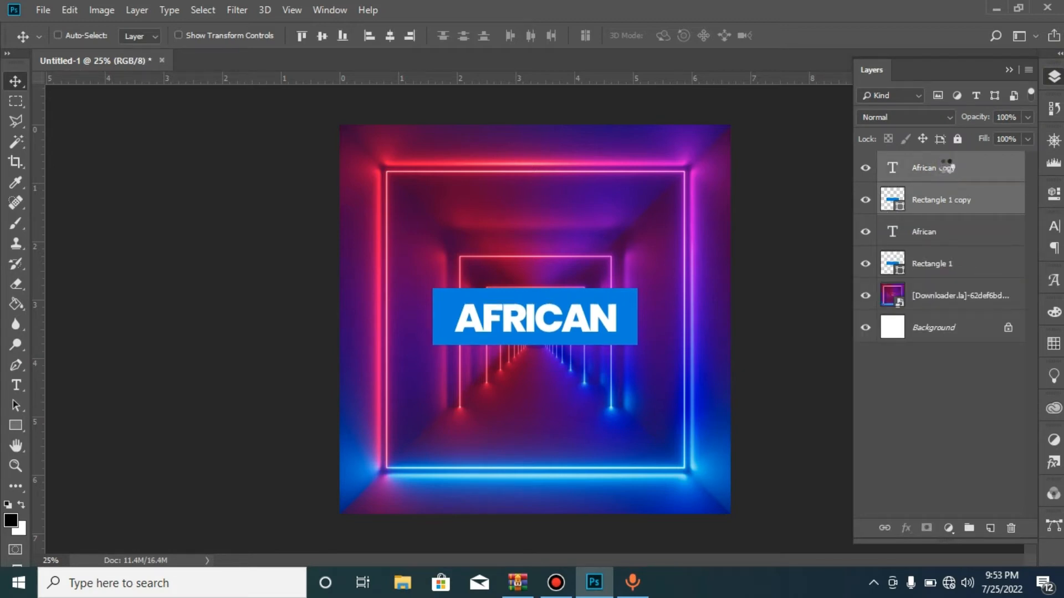
key(shift+Down)
key(shift+Down)
key(shift+Down)
key(shift+Down)
key(shift+Down)
key(shift+Down)
key(shift+Down)
key(shift+Down)
key(shift+Down)
key(shift+Down)
key(shift+Down)
key(shift+Down)
key(shift+Down)
key(shift+Down)
key(shift+Down)
key(shift+Down)
key(shift+Down)
key(shift+Down)
key(shift+Down)
key(shift+Down)
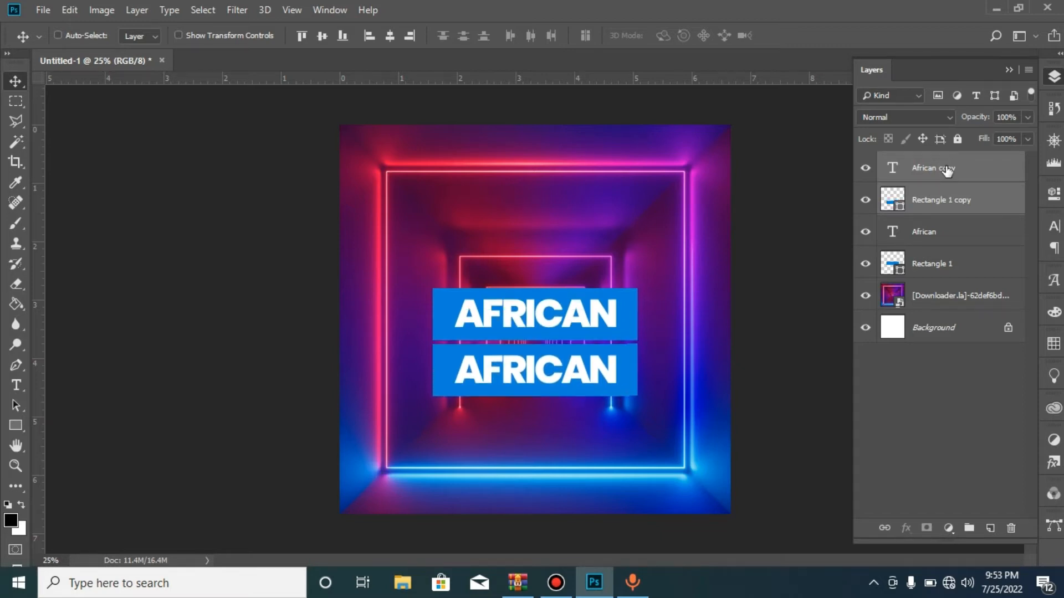
key(Up)
key(Up)
Replace the wording of the lower AFRICAN text with MIXTAPE
key(t)
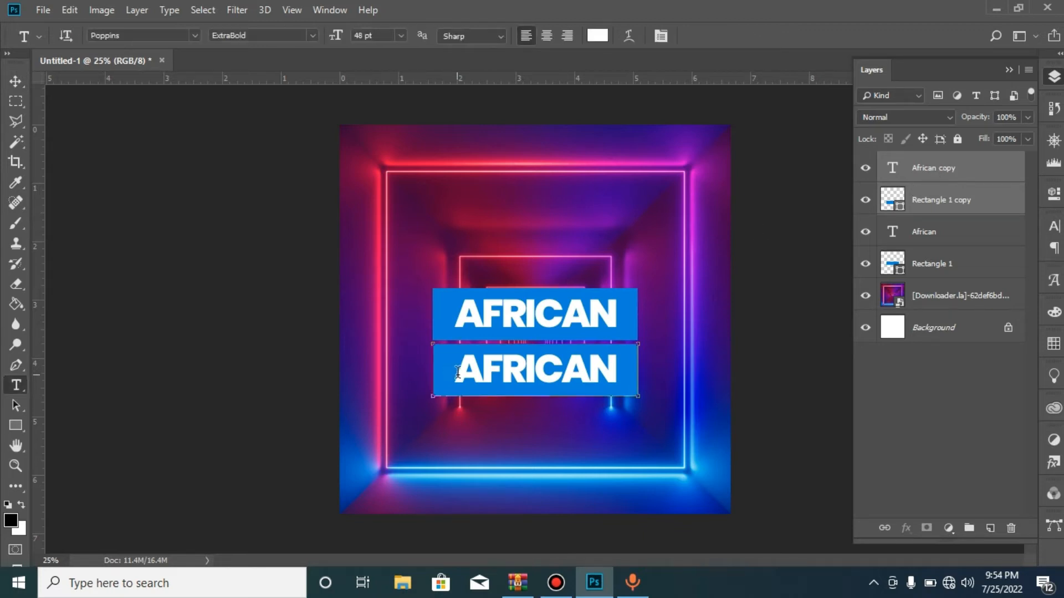
drag(462, 371, 723, 390)
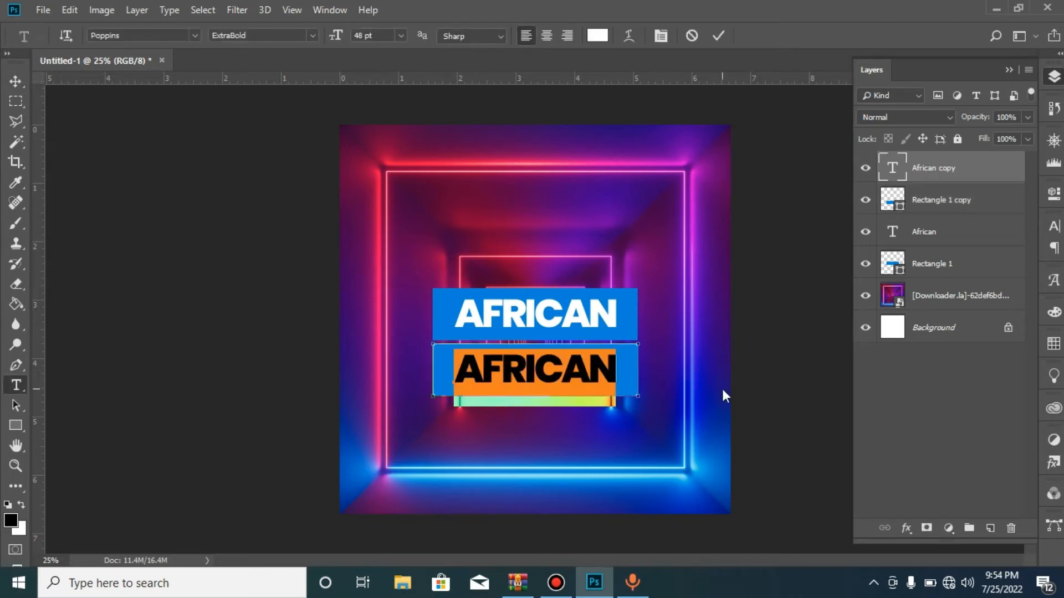
text(MI)
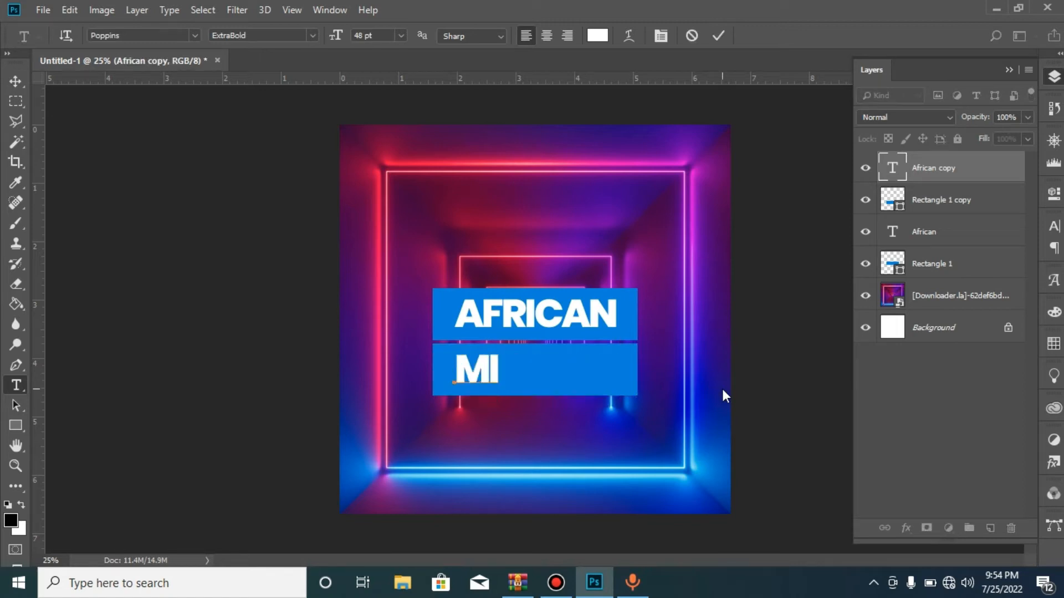
text(XT)
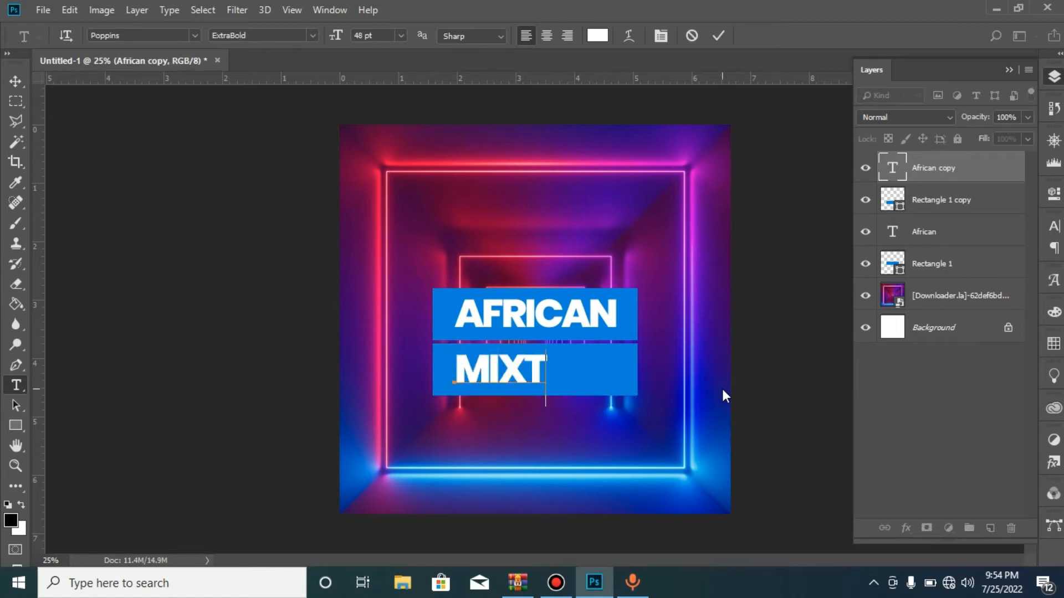
text(APE)
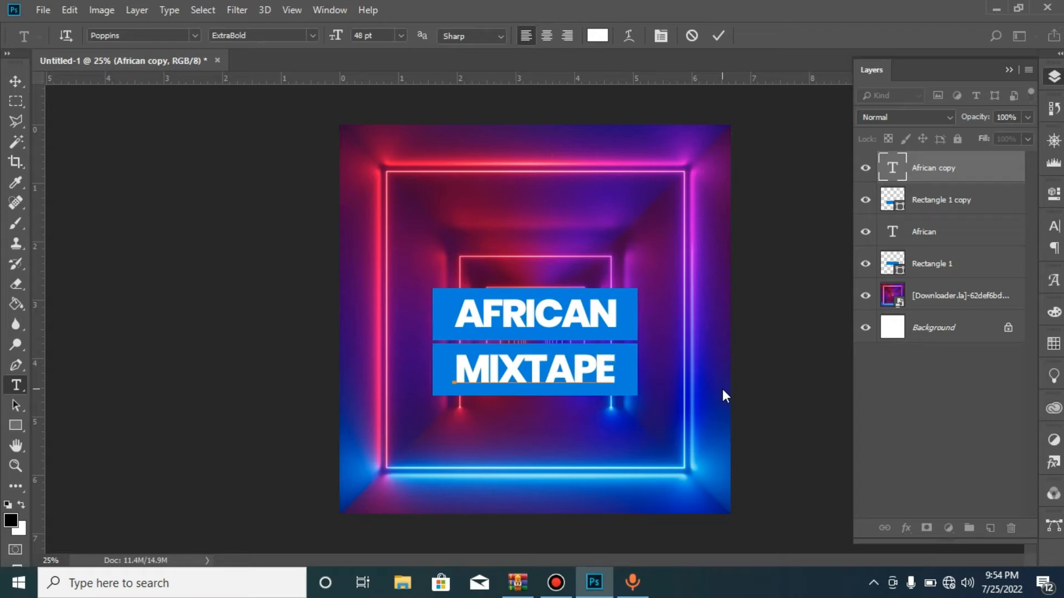
click(716, 35)
Align the MIXTAPE text to the canvas's horizontal center and clear the selection
key(ctrl+a)
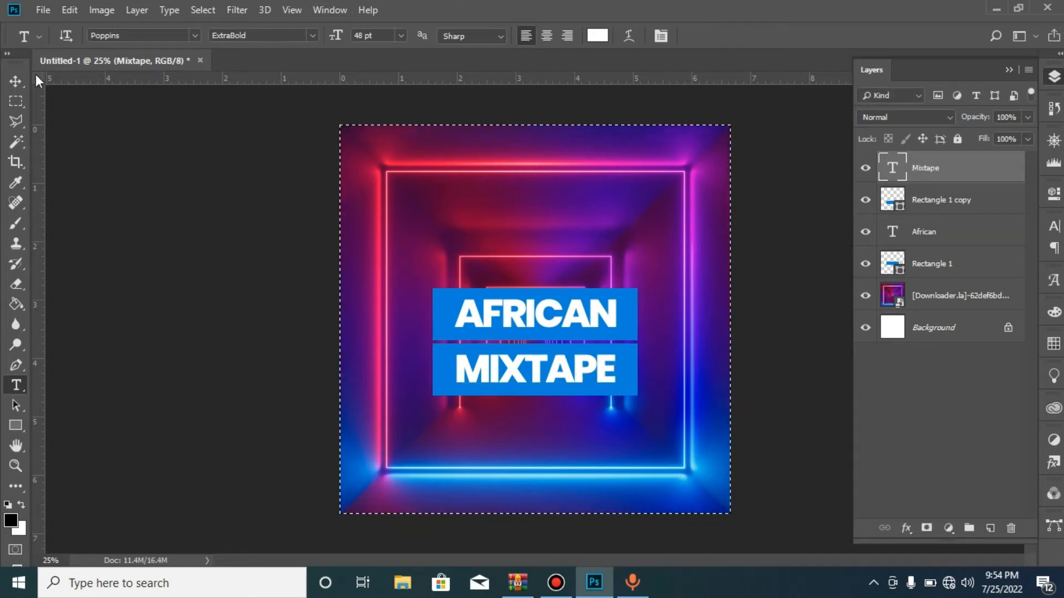
click(15, 78)
click(389, 35)
key(ctrl+d)
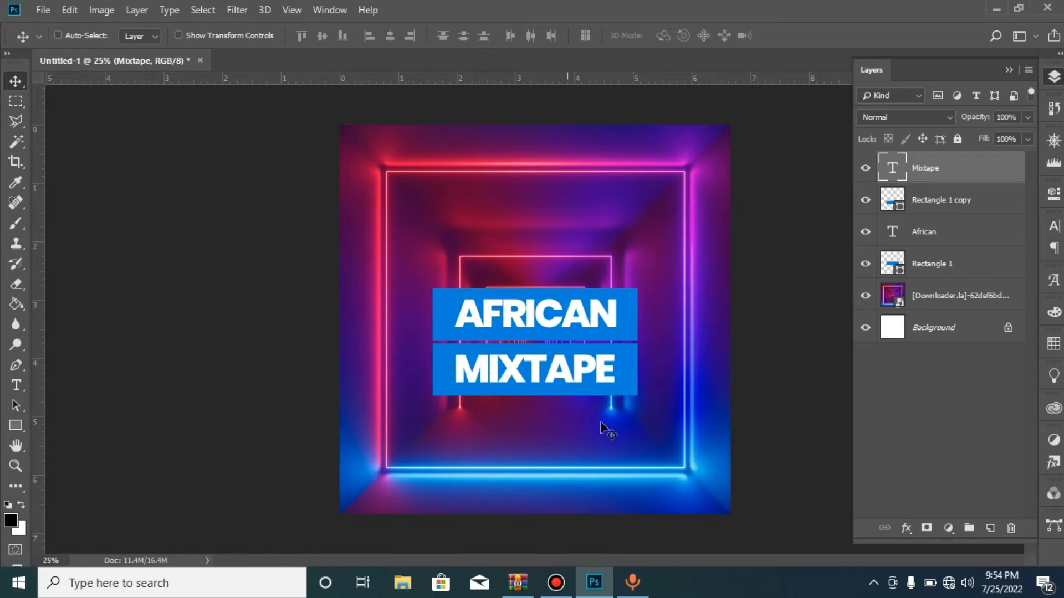
Change the fill of the rectangle behind MIXTAPE to a magenta sampled from the neon tunnel image
click(934, 204)
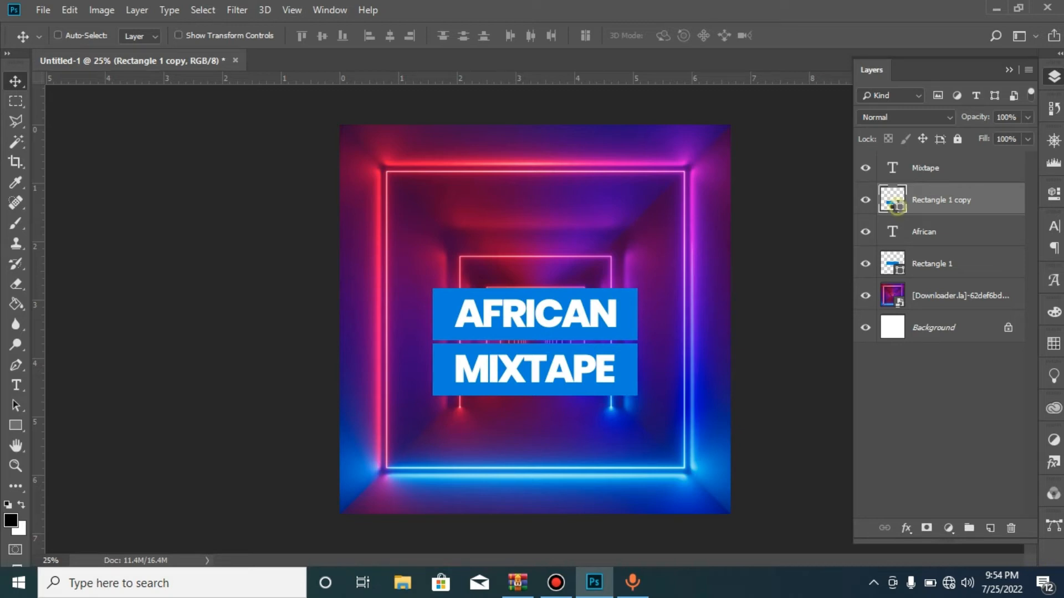
double_click(899, 209)
drag(628, 120, 623, 154)
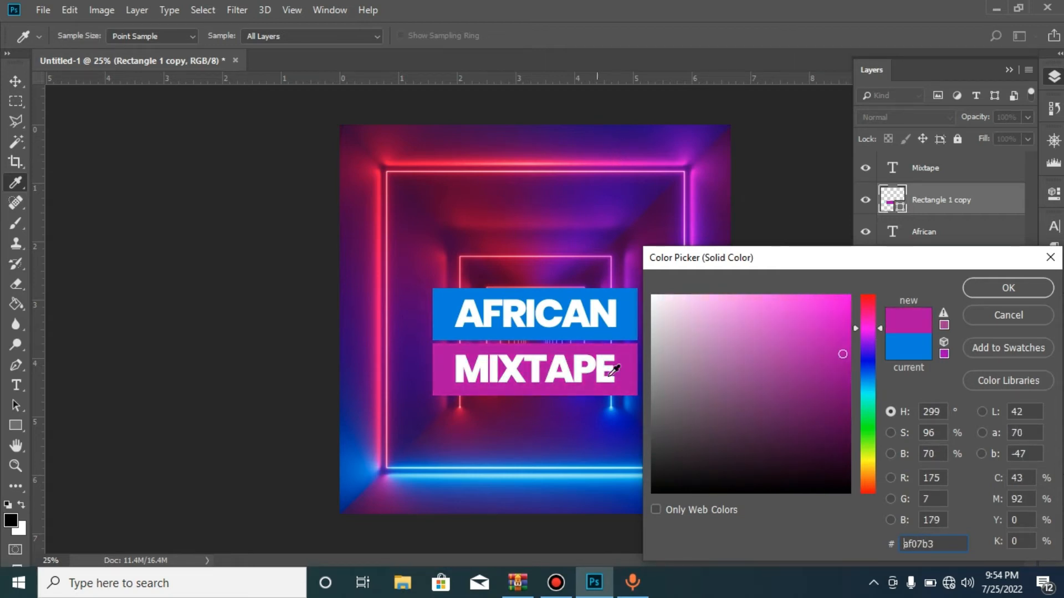
click(1000, 287)
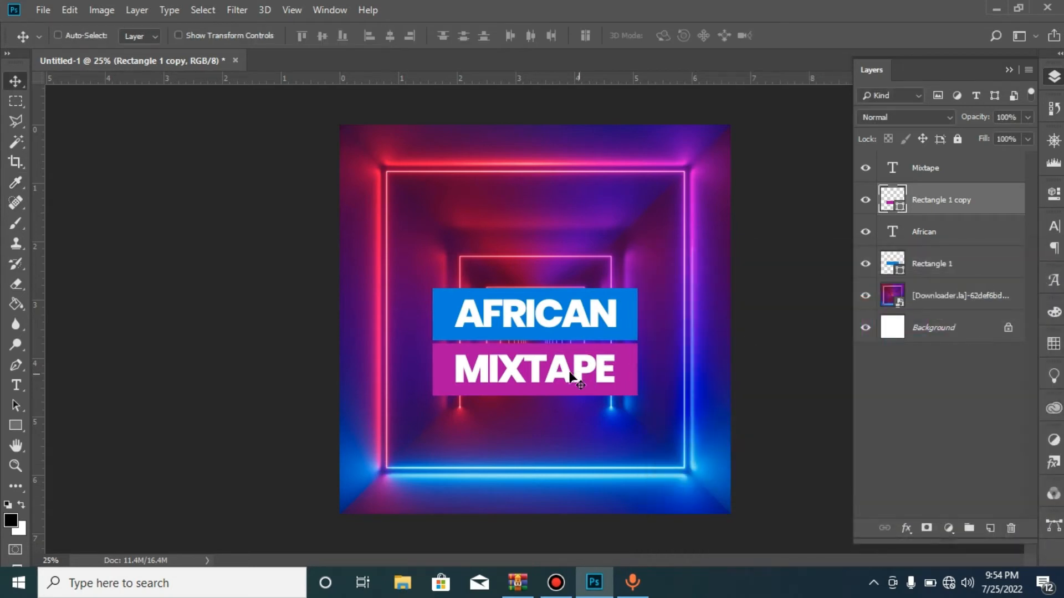
Draw a small rectangle of about 468 by 88 px over the upper edge of the blue rectangle and fill it yellow
click(15, 424)
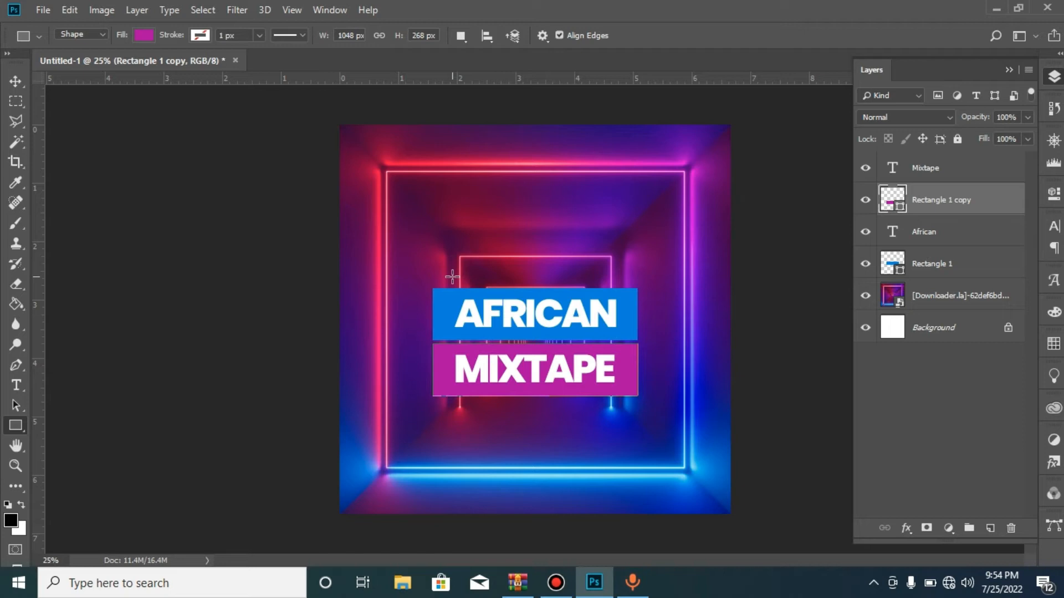
drag(452, 276, 543, 293)
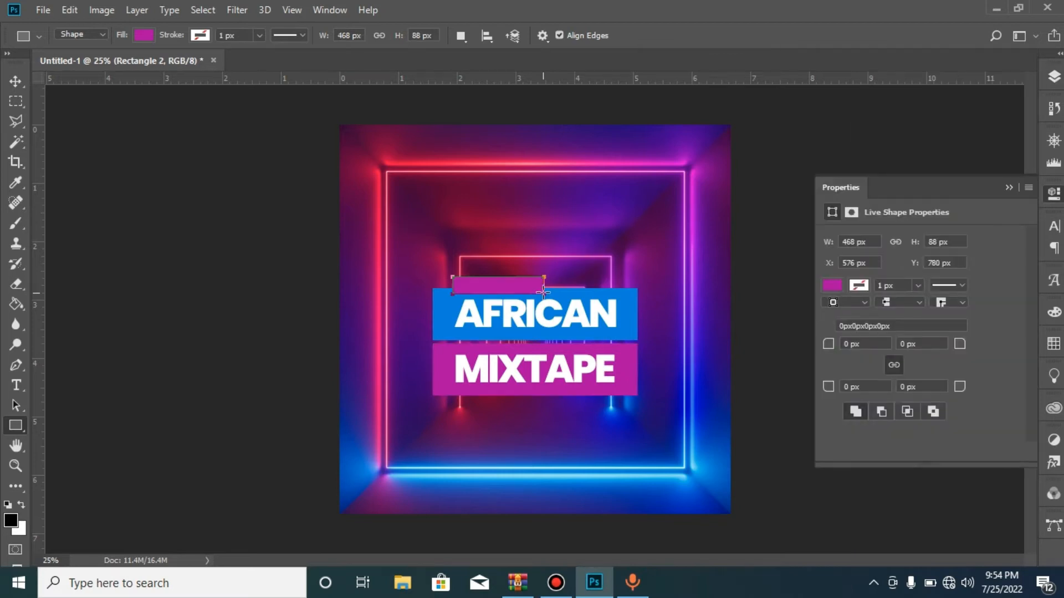
click(833, 287)
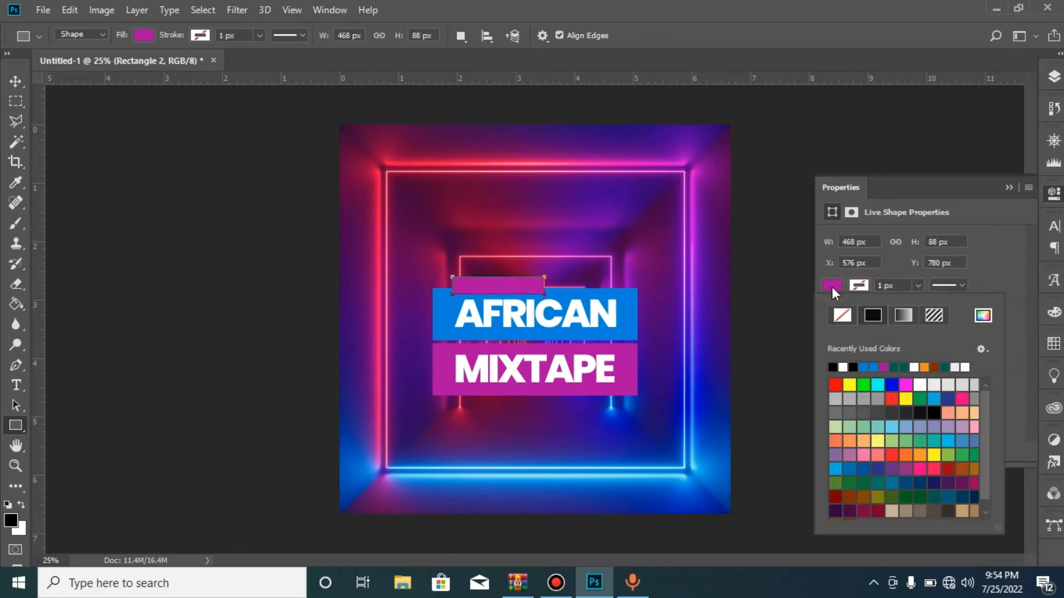
click(851, 384)
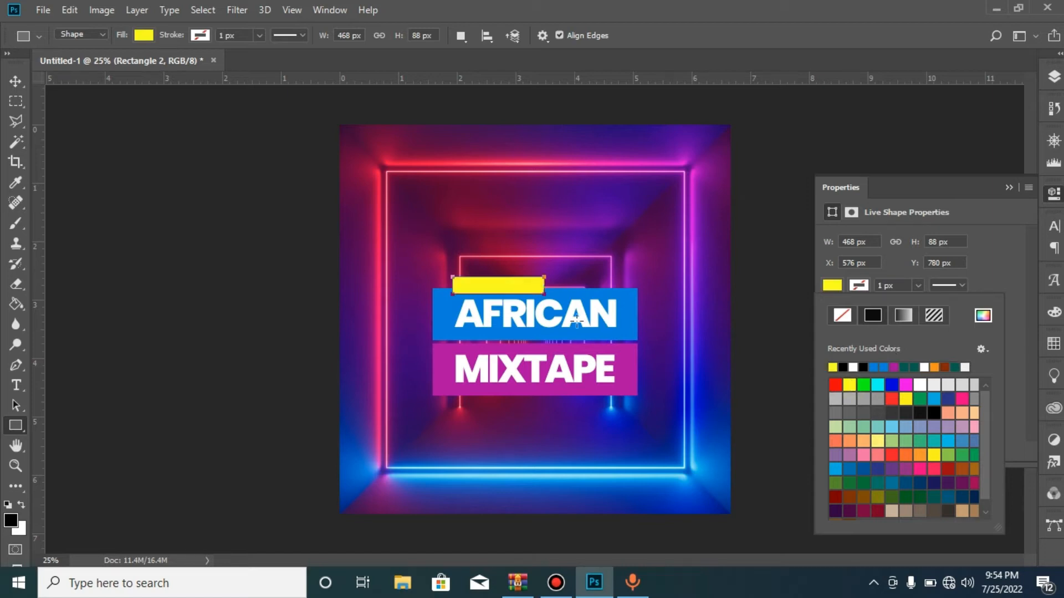
Enlarge the yellow rectangle upward and to the right to about 492 by 104 px
click(15, 81)
drag(509, 276, 508, 275)
key(ctrl+t)
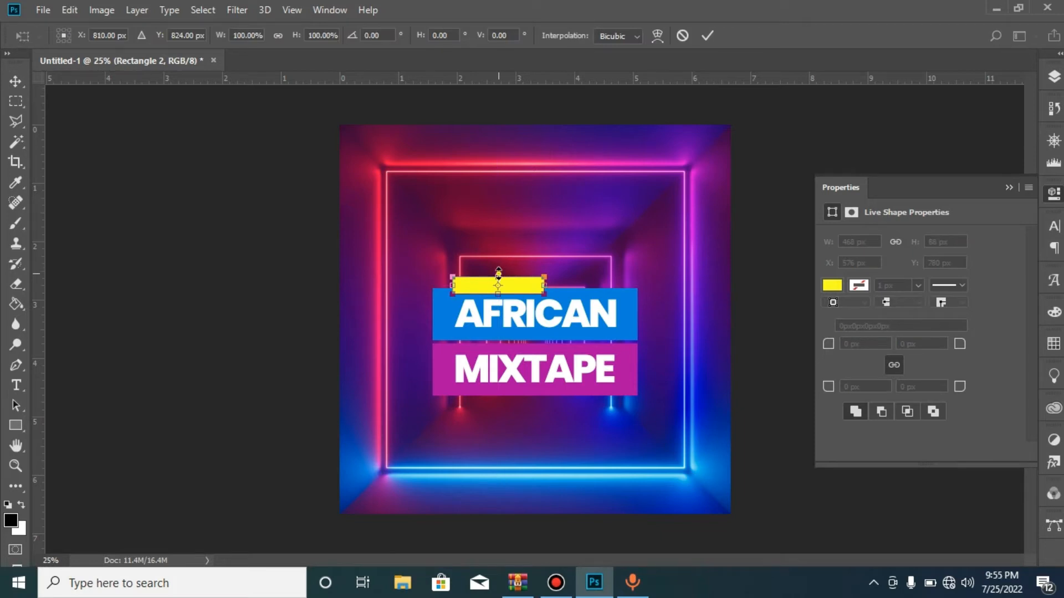
drag(498, 271, 549, 287)
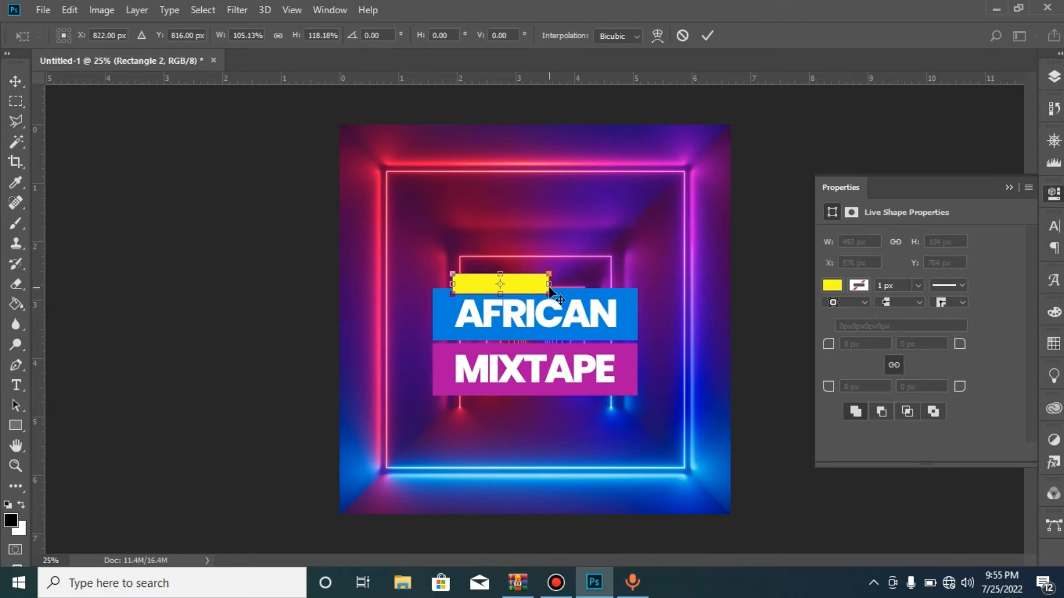
key(Return)
Nudge the yellow rectangle vertically to Y 760 px so it overlaps the blue rectangle's upper edge
key(Up)
key(Up)
key(Up)
key(Up)
key(Up)
key(Up)
key(Up)
key(Up)
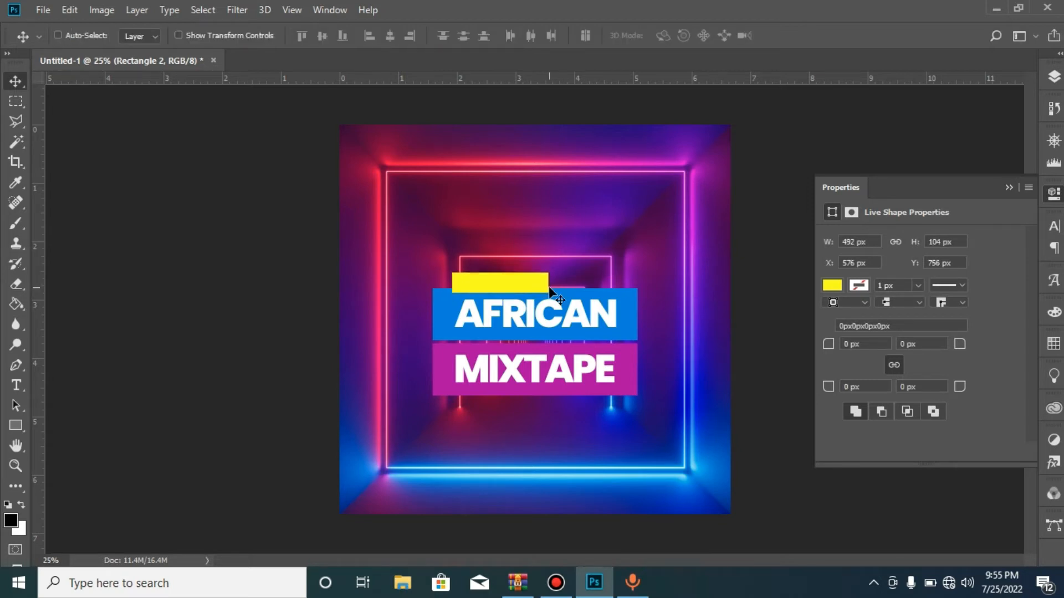
key(Down)
key(Down)
key(Down)
key(Down)
Add a new text line reading NONSTOP above the yellow rectangle
click(16, 385)
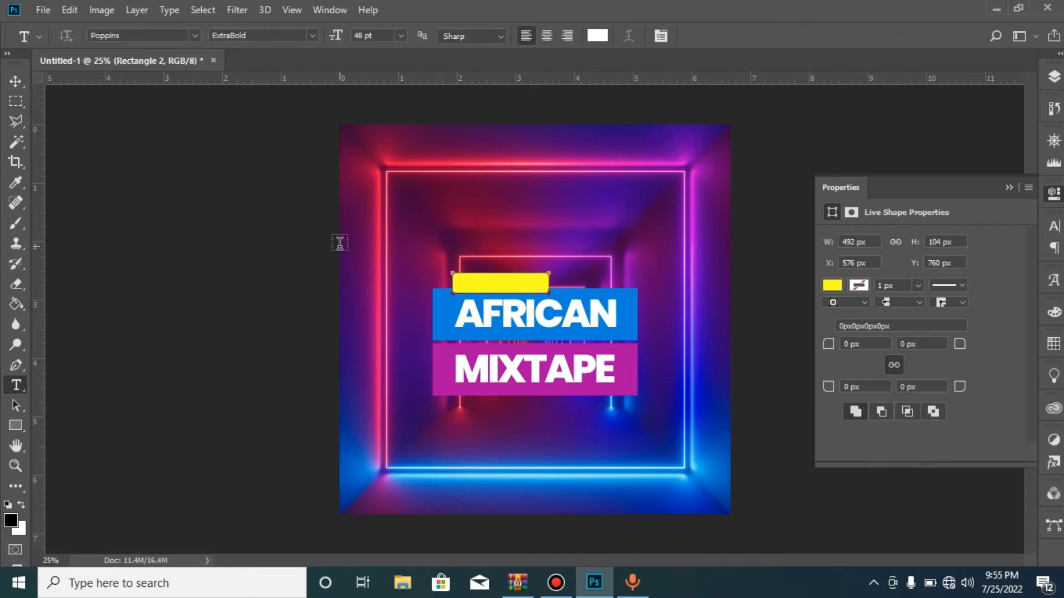
click(424, 227)
text(N)
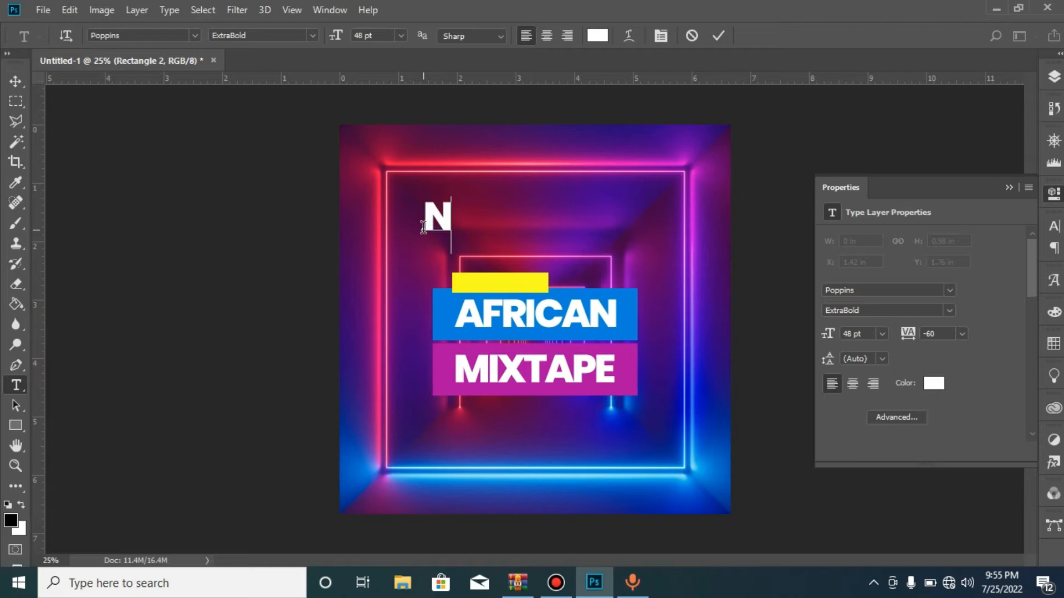
text(ONST)
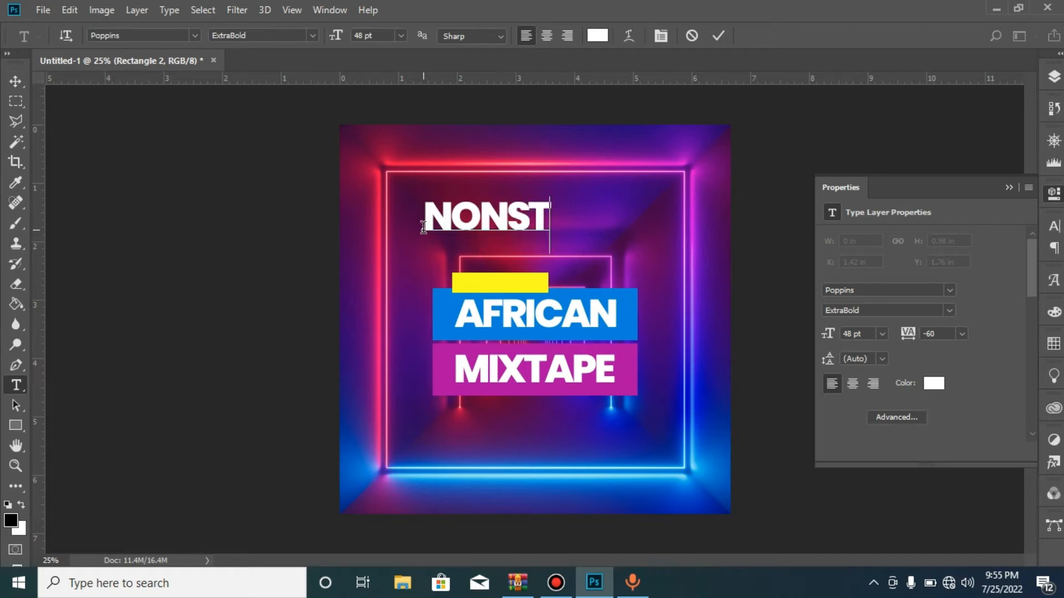
text(OP)
Change the color of the entire NONSTOP text to black
key(ctrl+a)
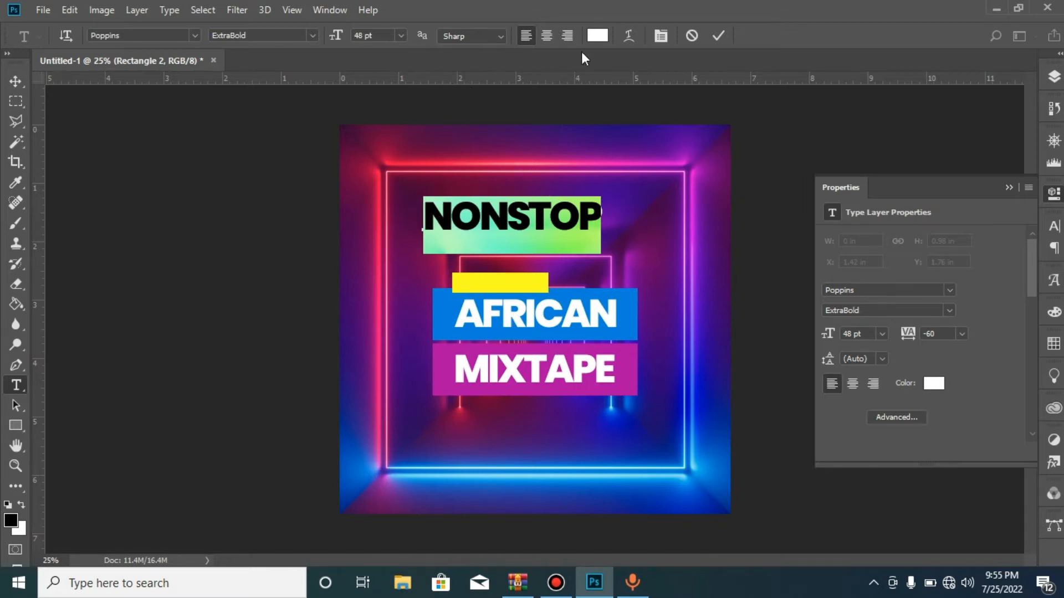
click(597, 37)
drag(734, 447, 876, 511)
click(986, 288)
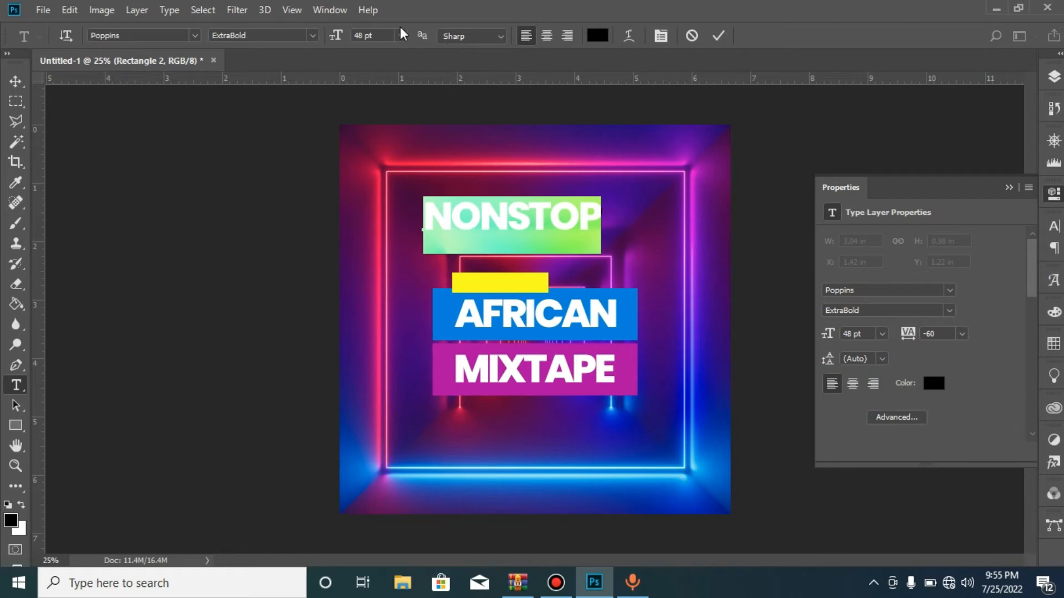
Set the NONSTOP text size to 14 pt and place it over the yellow rectangle
click(401, 35)
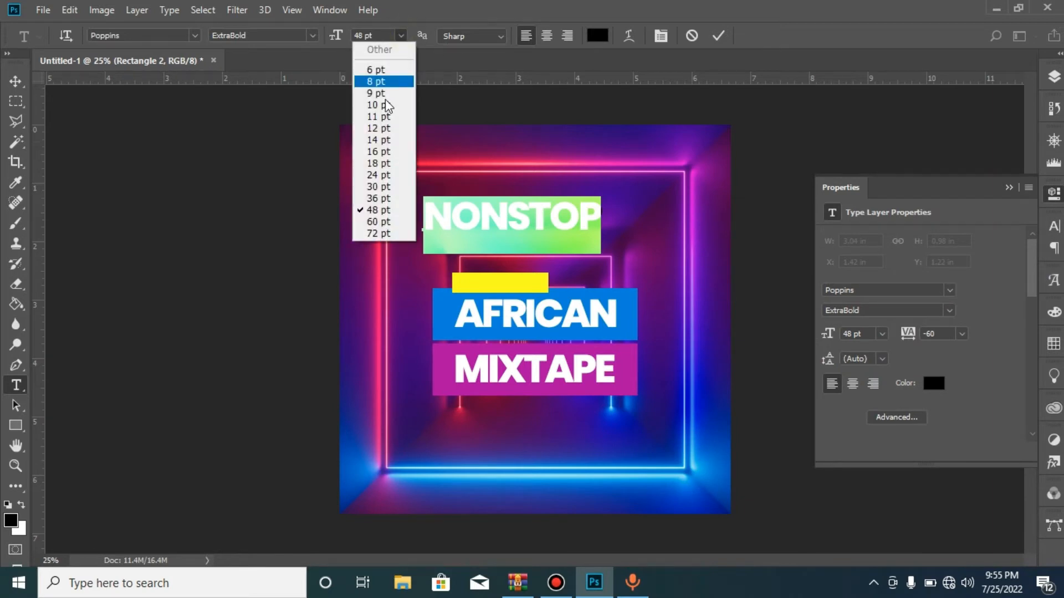
click(382, 143)
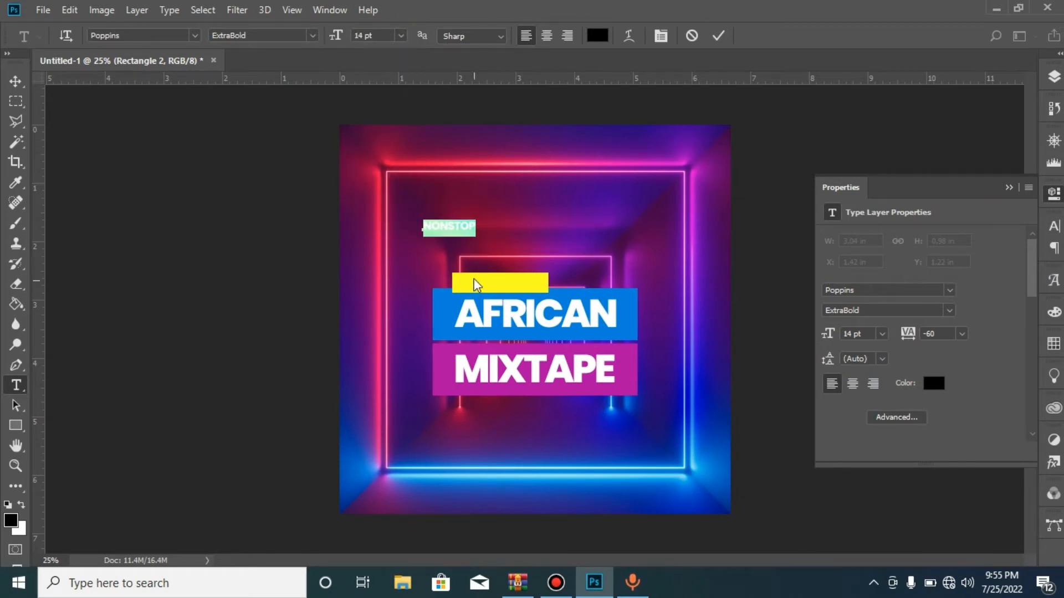
drag(452, 264, 485, 313)
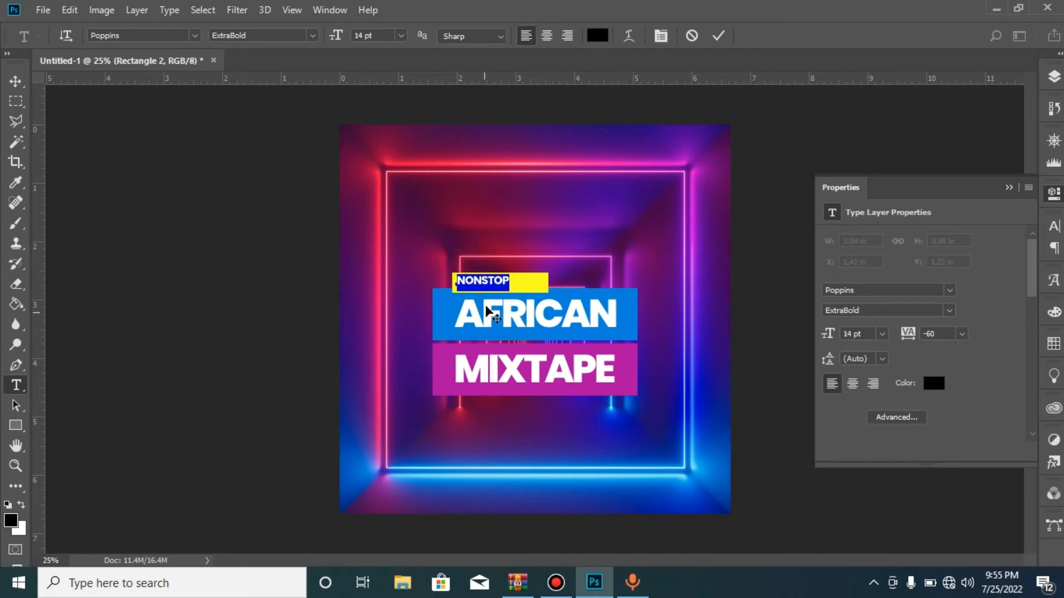
click(718, 35)
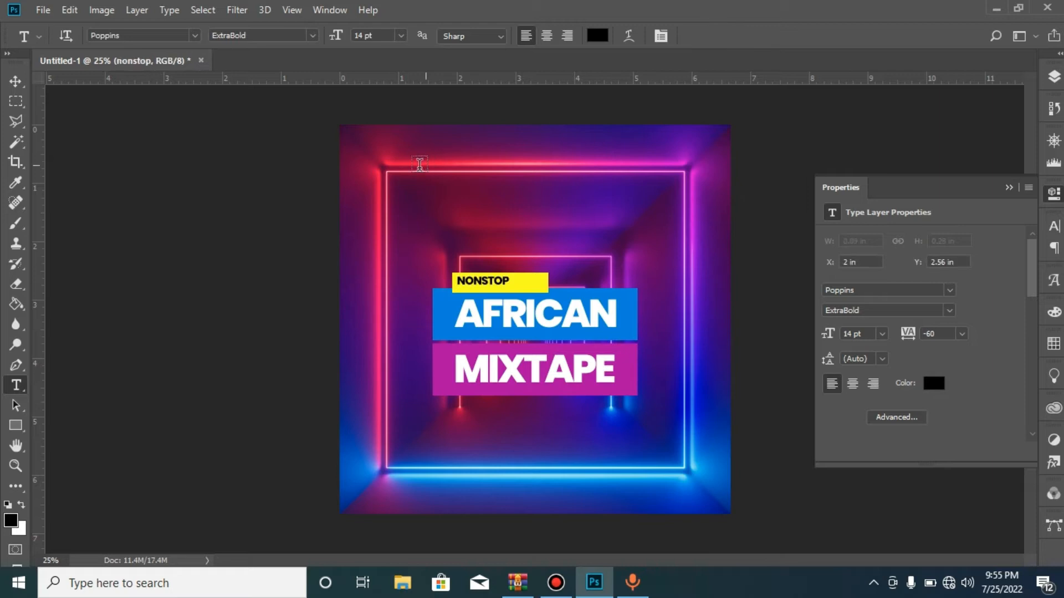
Scale the NONSTOP text up to about 17.73 pt, keeping it inside the yellow rectangle
key(v)
key(ctrl+t)
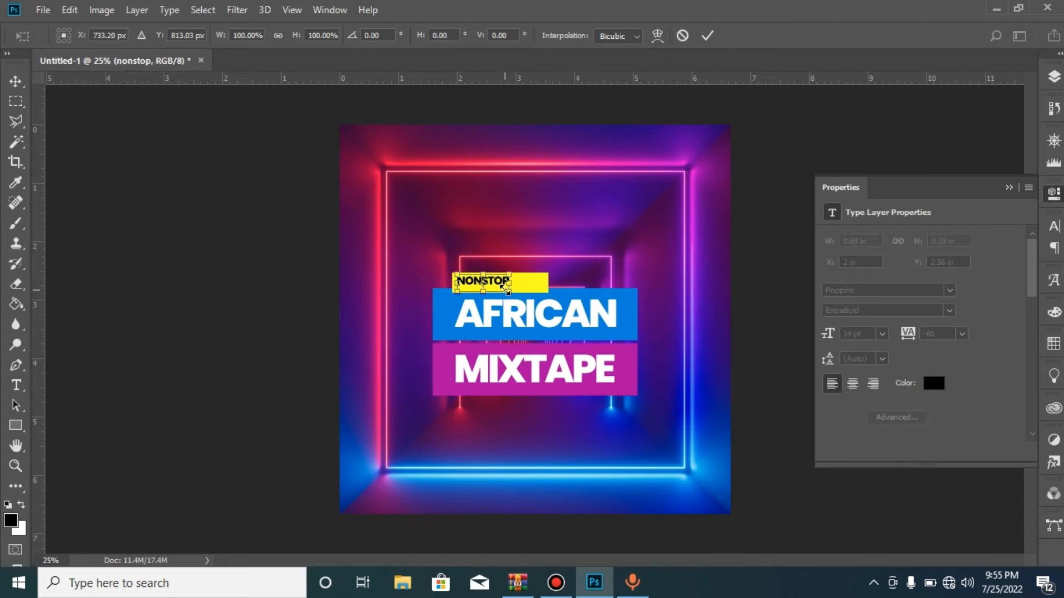
drag(508, 289, 519, 297)
key(t)
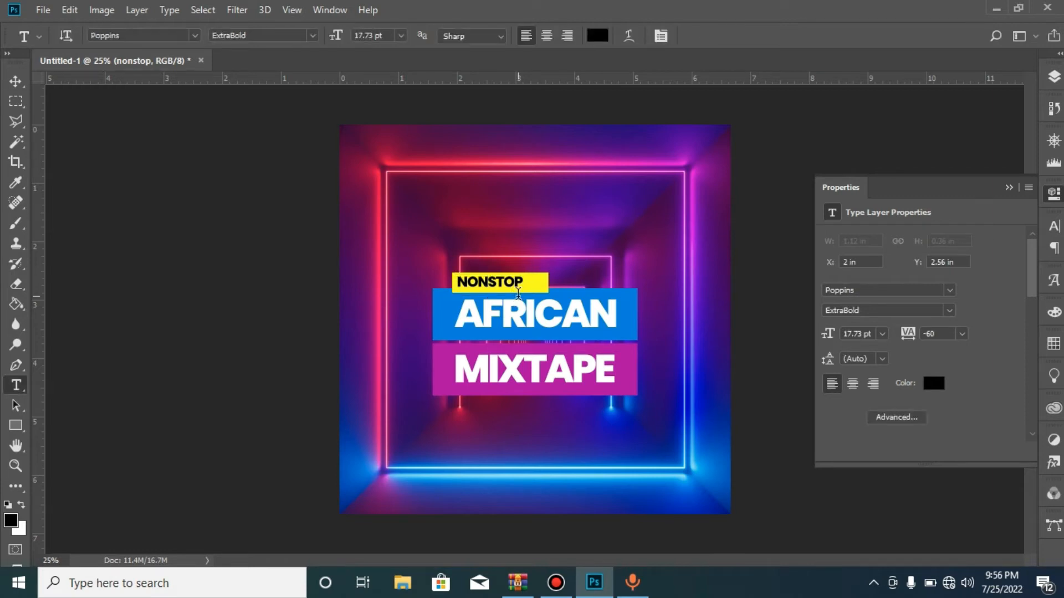
Nudge the NONSTOP text down to Y 2.57 in so it sits vertically centered on the yellow rectangle
key(v)
key(Down)
key(Down)
key(Down)
key(Down)
key(Down)
key(Down)
key(Down)
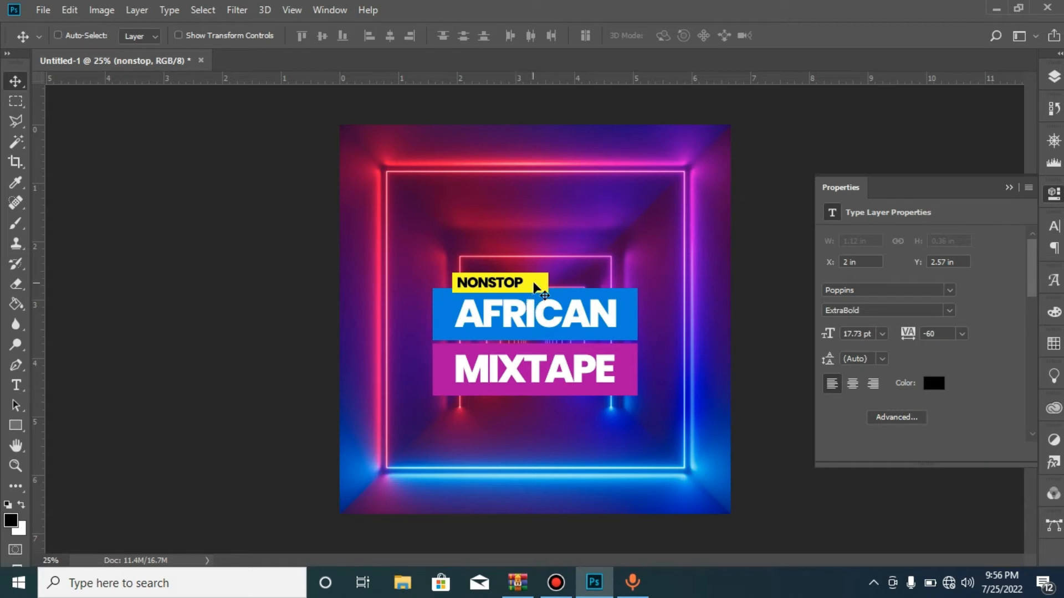
Narrow the yellow rectangle from its right edge to about 424 px wide
right_click(535, 286)
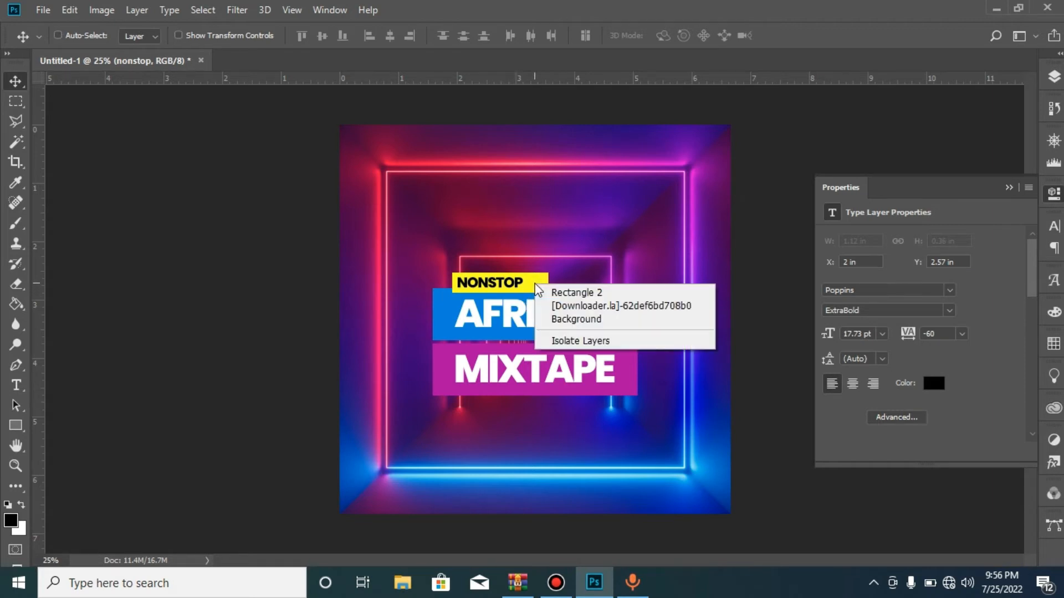
click(571, 292)
key(ctrl+t)
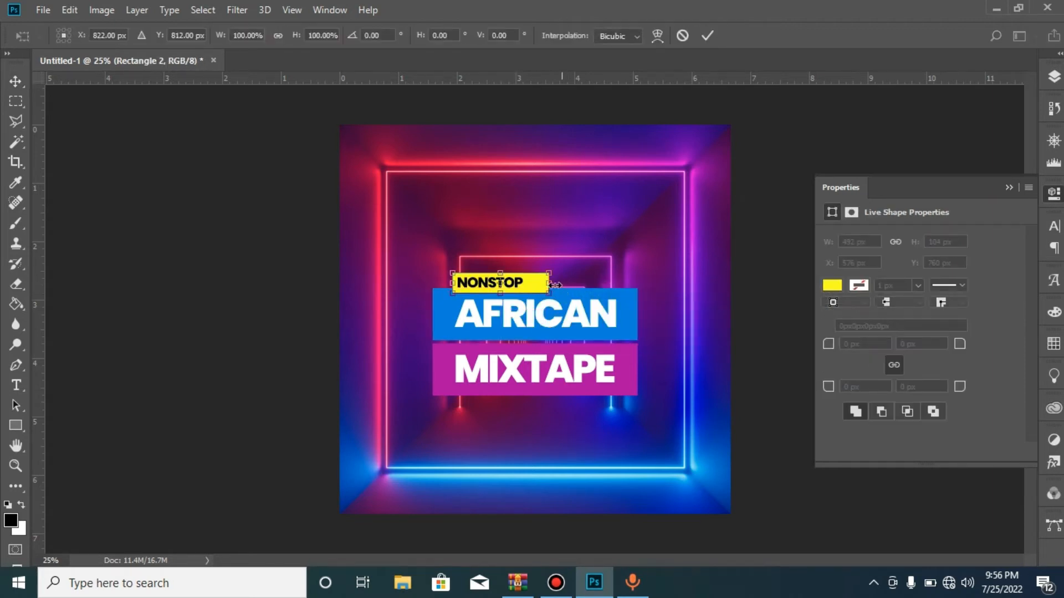
drag(553, 285, 536, 286)
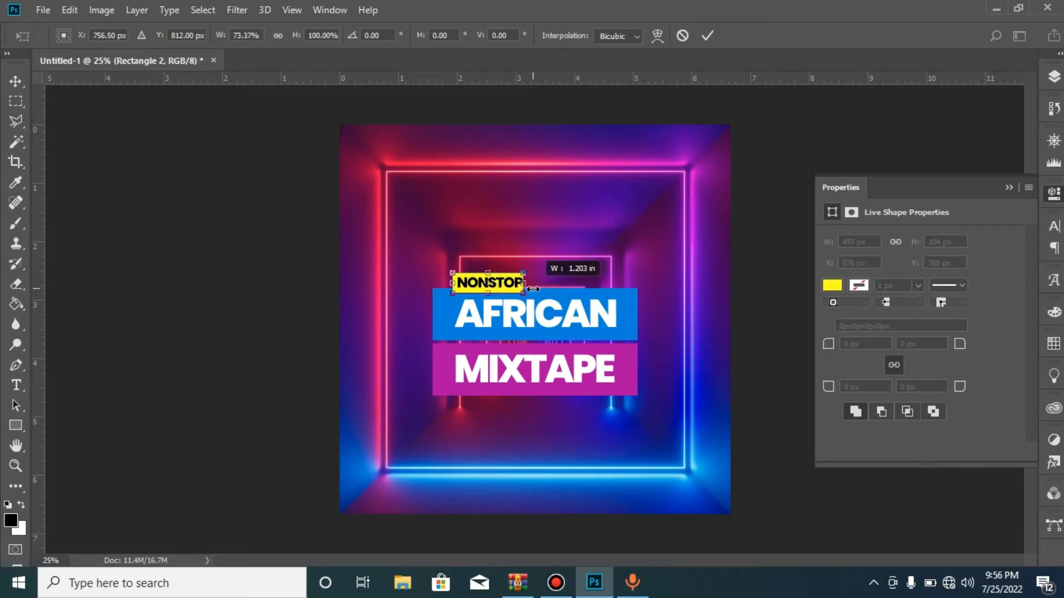
key(Return)
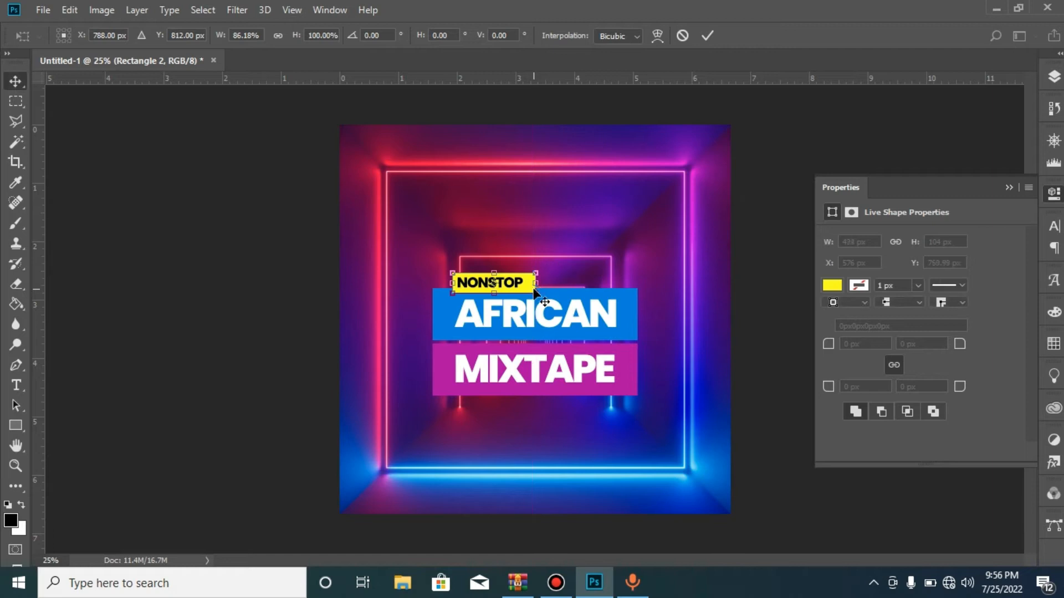
Move the NONSTOP text right to about X 2.05 in to center it on the yellow rectangle
right_click(504, 280)
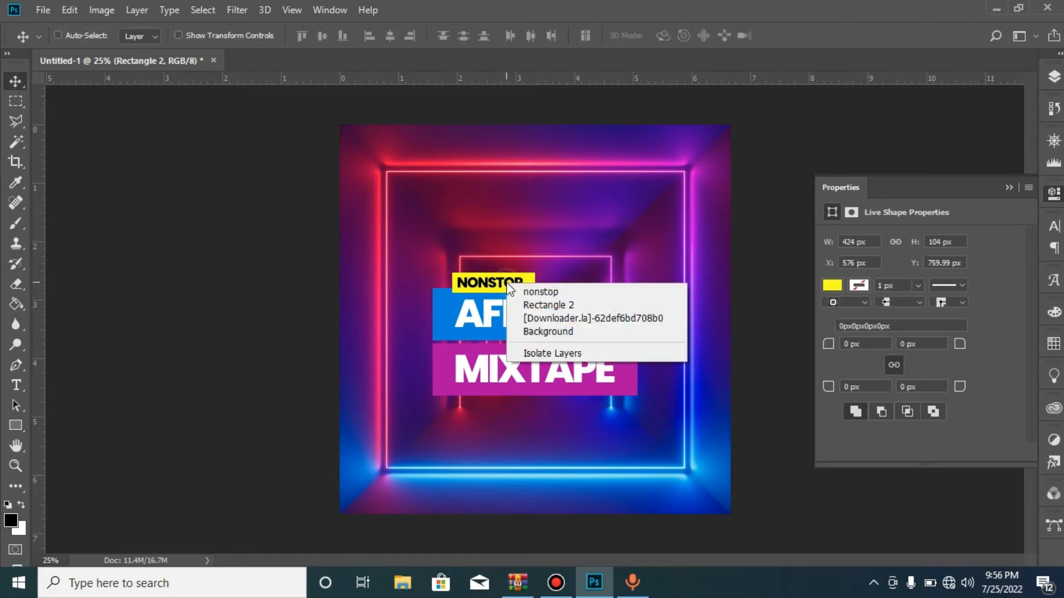
click(540, 292)
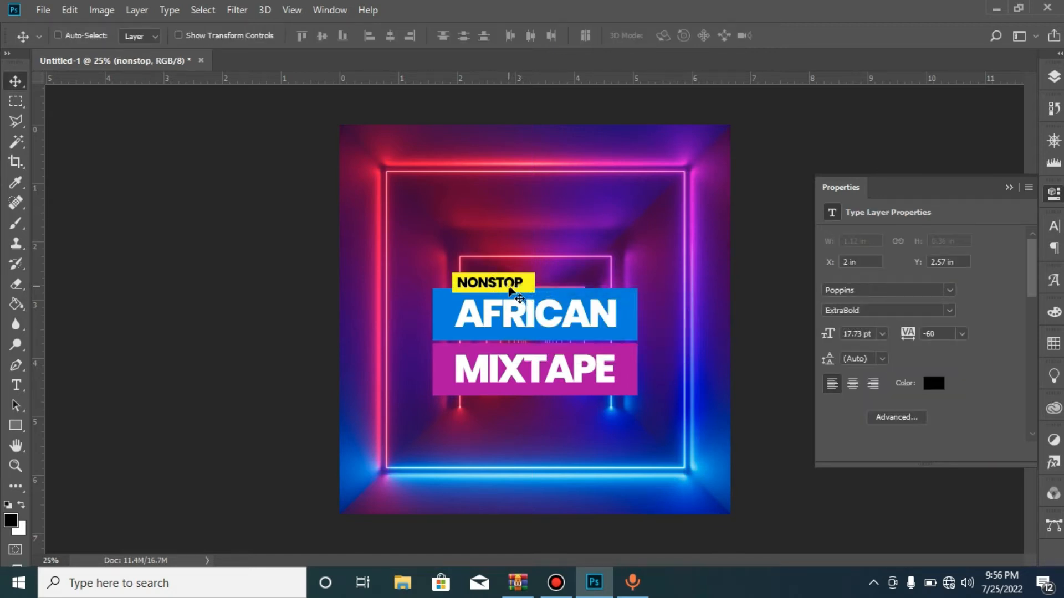
drag(509, 288, 516, 289)
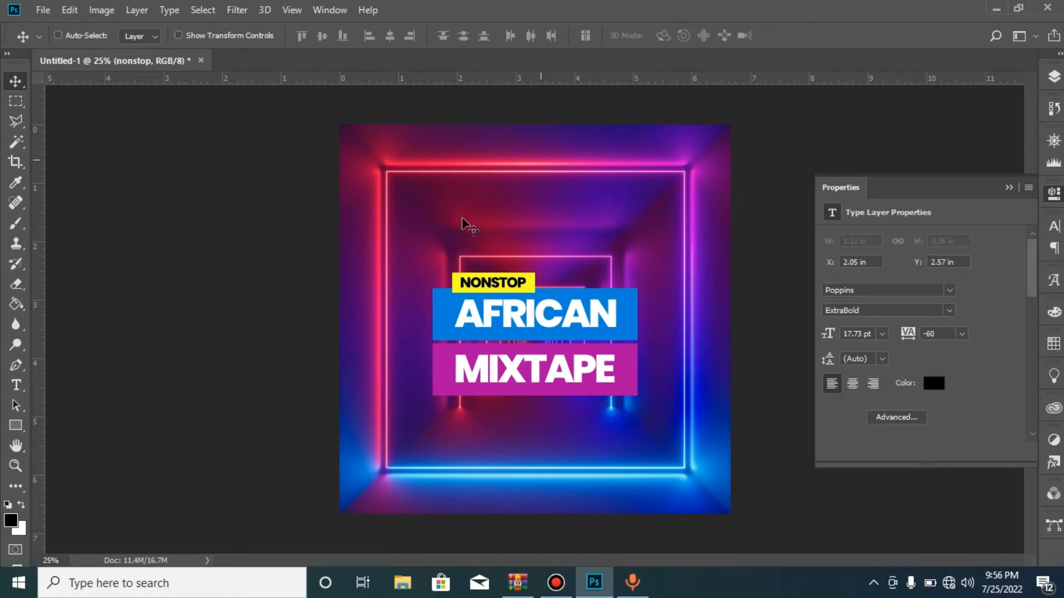
Rename the blue rectangle's layer Blue Shape and the purple rectangle's layer Purple Shape
right_click(631, 317)
click(657, 324)
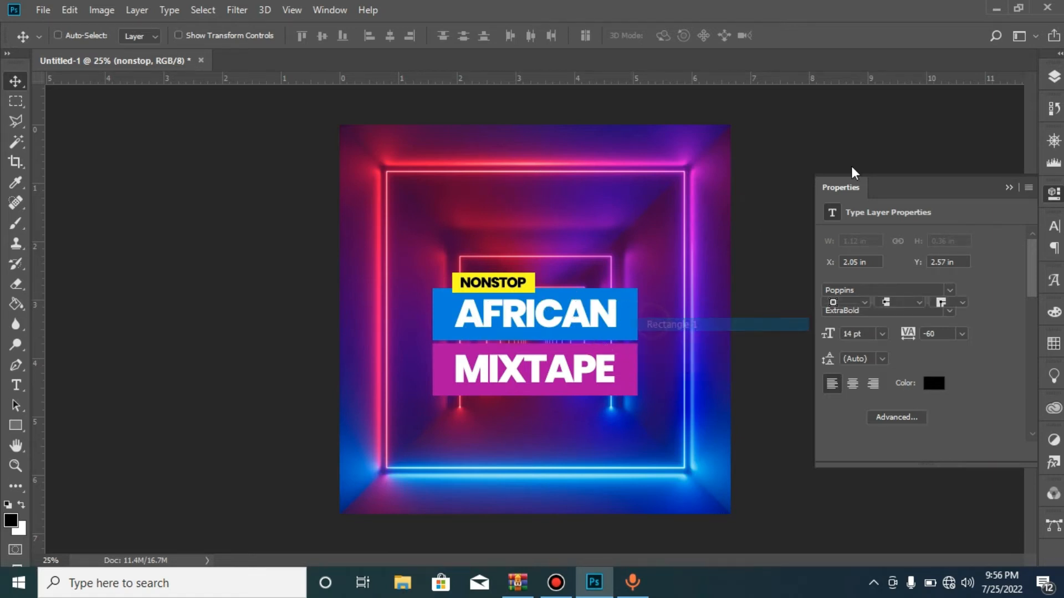
click(1053, 77)
double_click(931, 327)
text(Blue Shape)
key(Return)
double_click(927, 264)
text(Purple Shape)
key(Return)
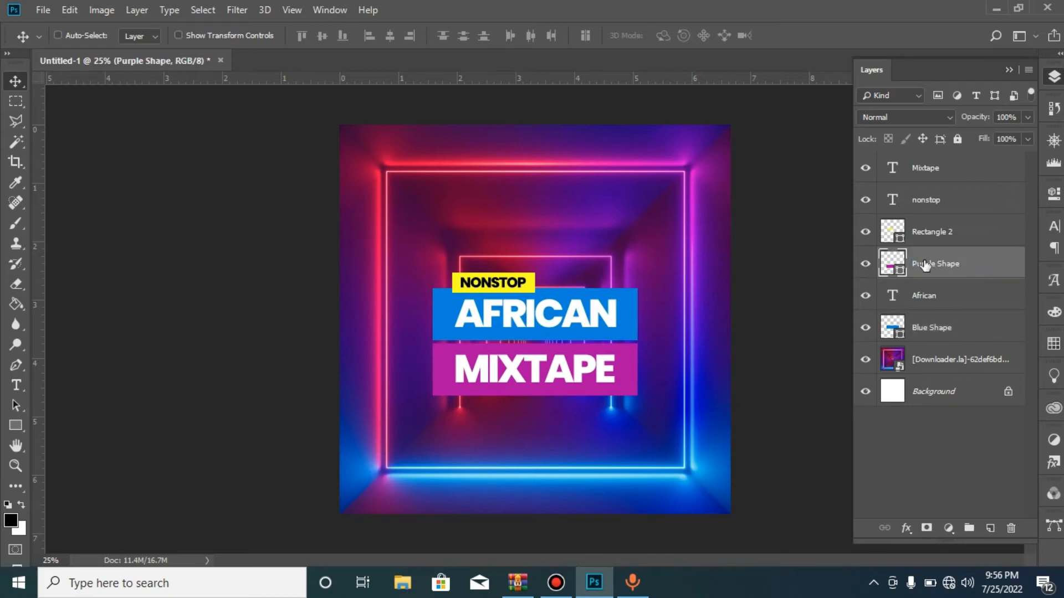
Rename the yellow rectangle's layer Yellow Shape and move the Mixtape text layer directly above Purple Shape
double_click(931, 232)
text(Y)
key(Return)
drag(926, 168, 890, 263)
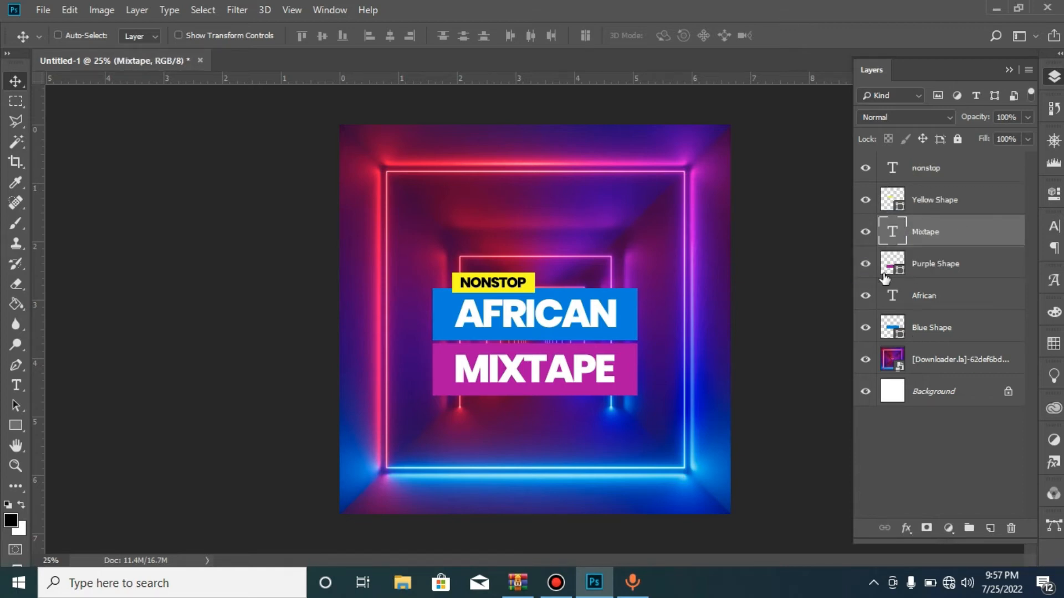
Duplicate the Blue Shape layer and convert the copy to a smart object
click(931, 330)
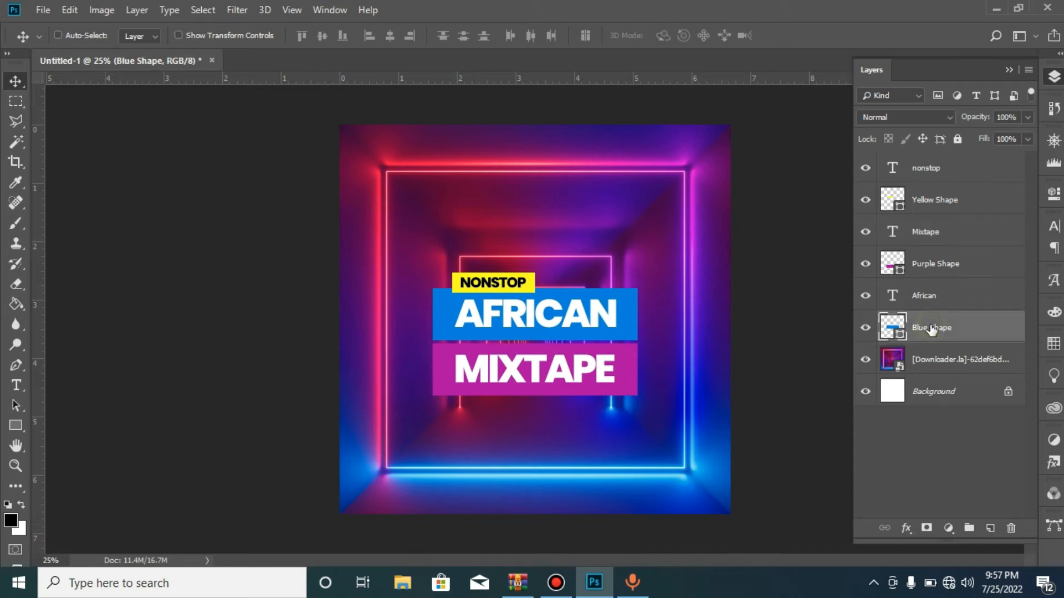
key(ctrl+j)
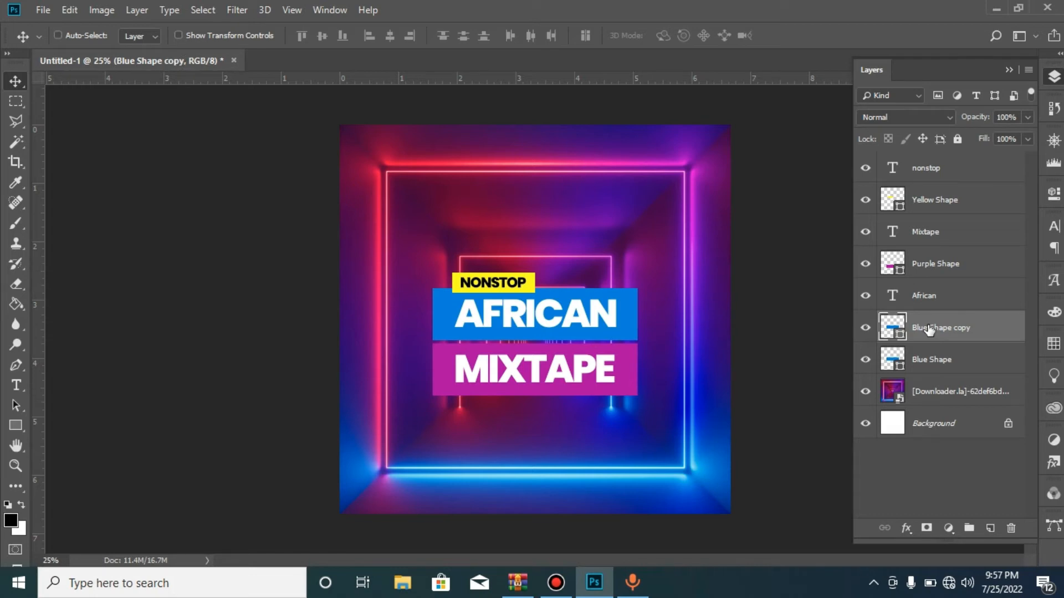
right_click(919, 326)
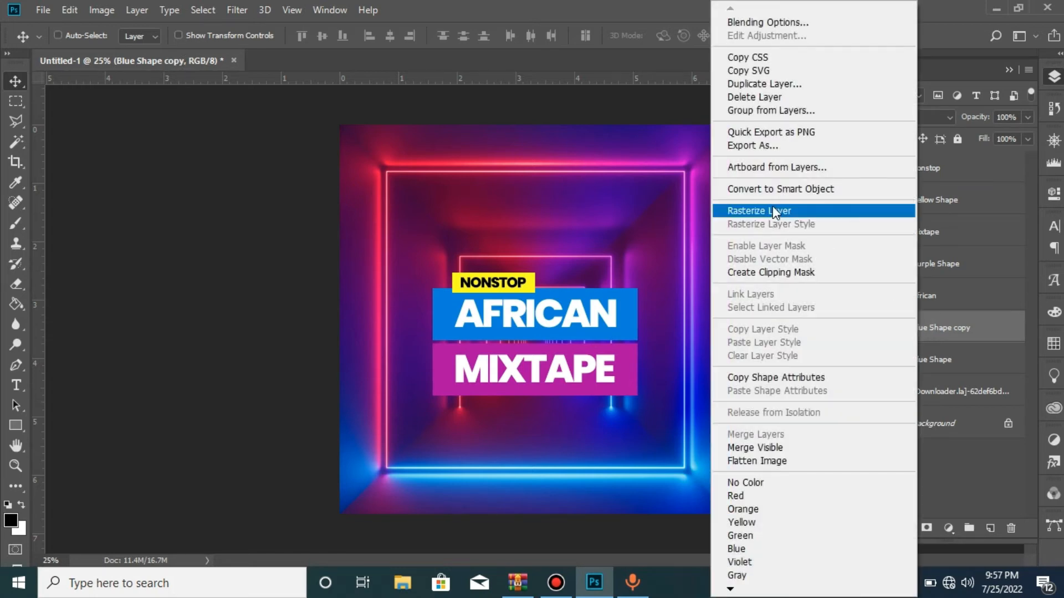
click(768, 189)
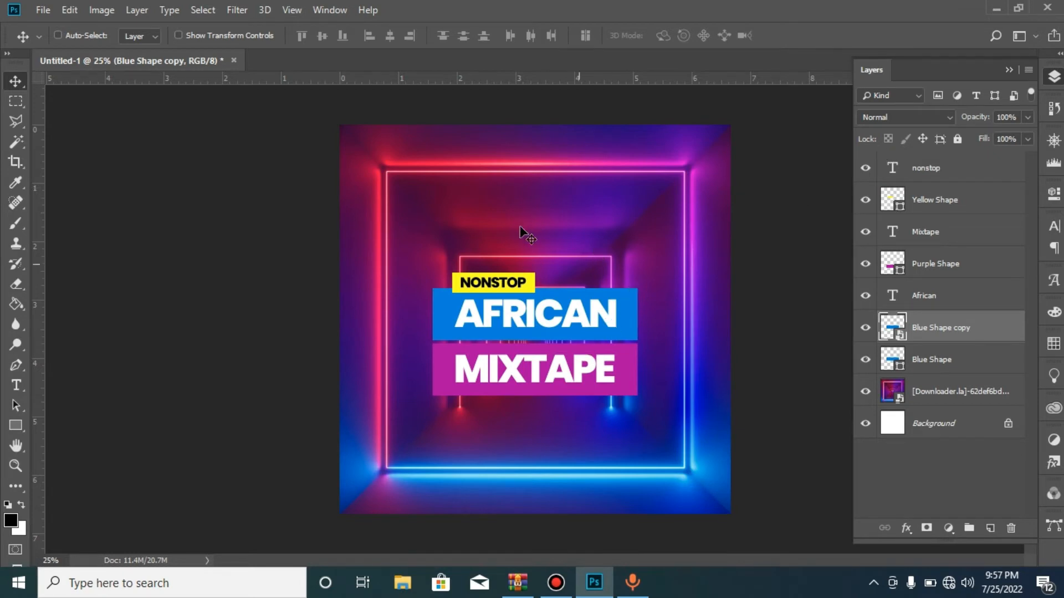
Set the Blue Shape copy's blend mode to Screen and apply a Gaussian Blur with a 20 px radius
click(872, 118)
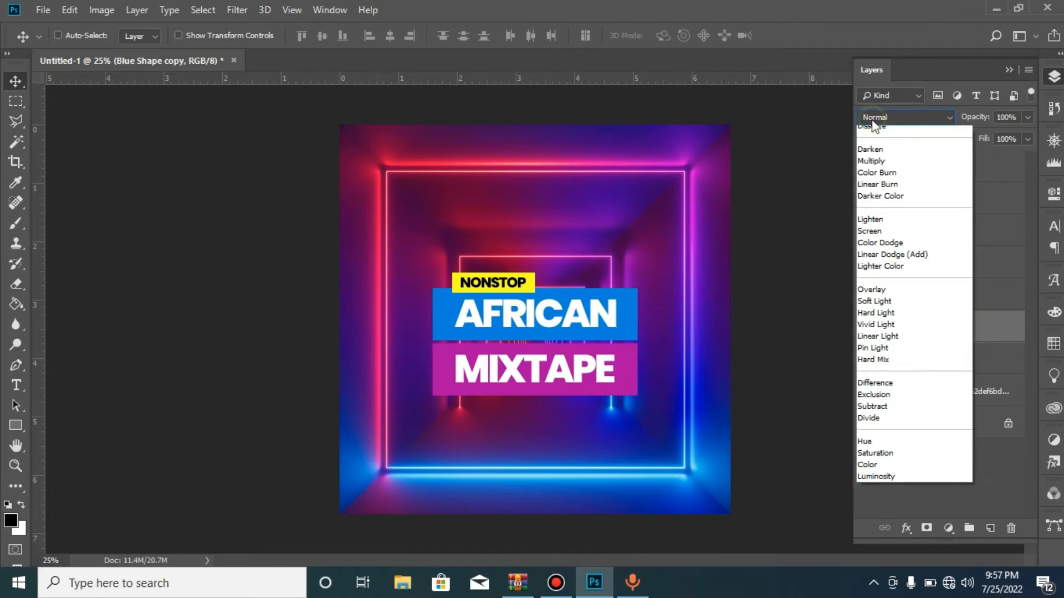
click(887, 250)
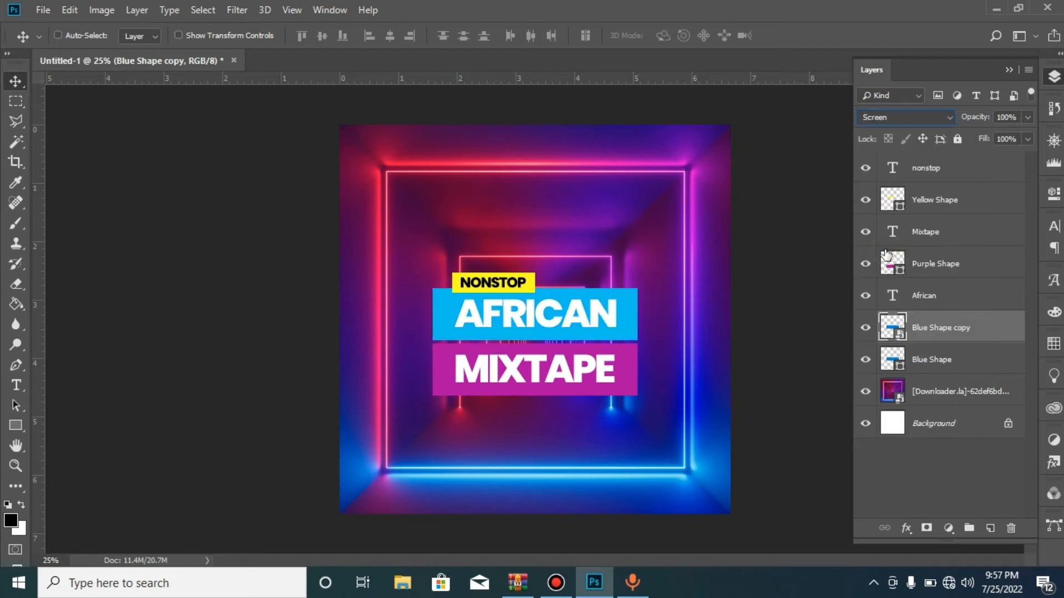
click(239, 11)
mouse_move(322, 194)
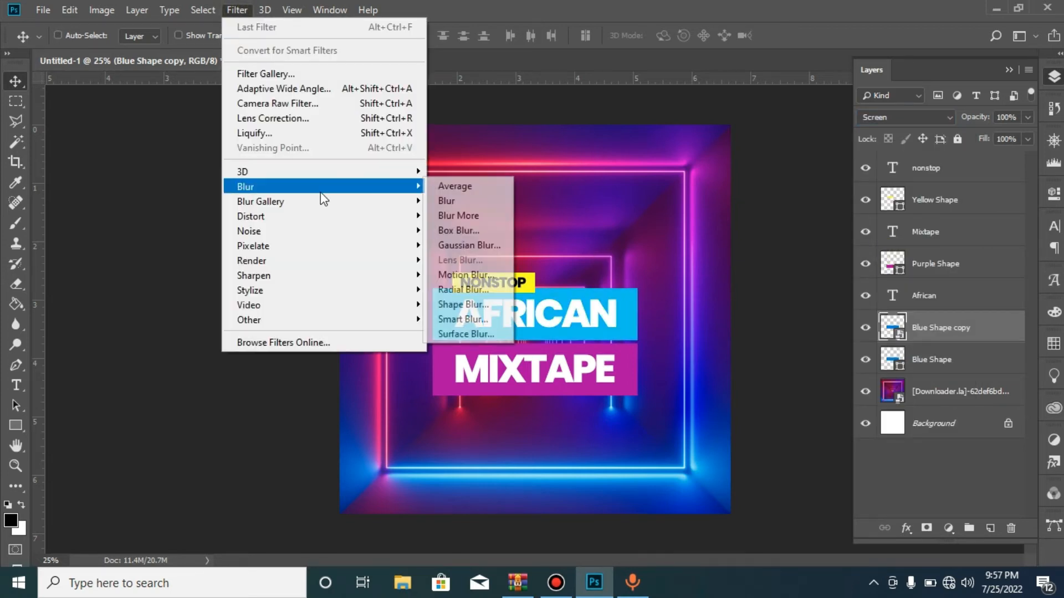
click(467, 245)
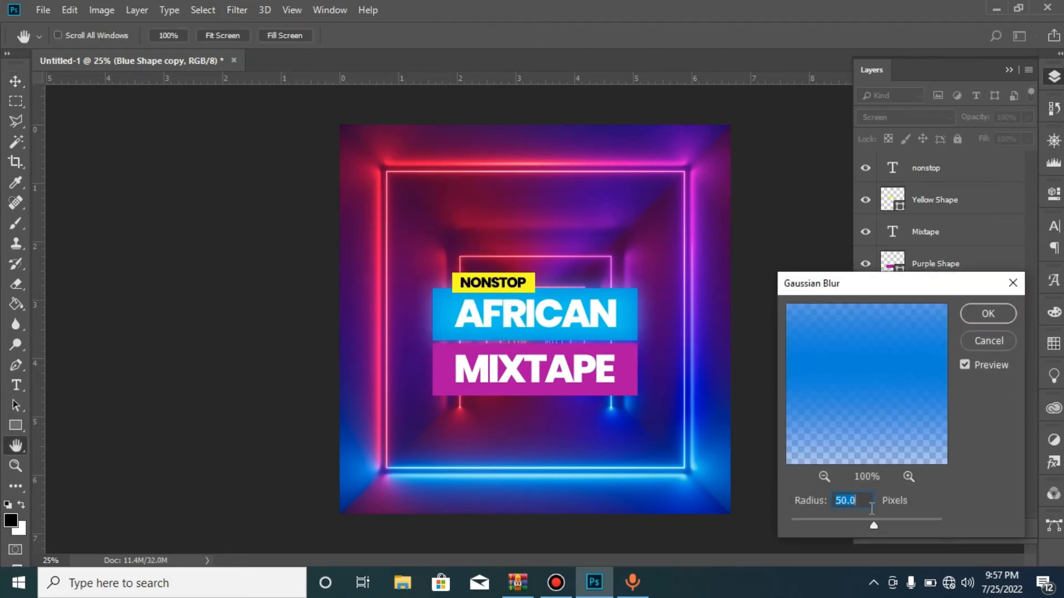
drag(859, 519, 856, 522)
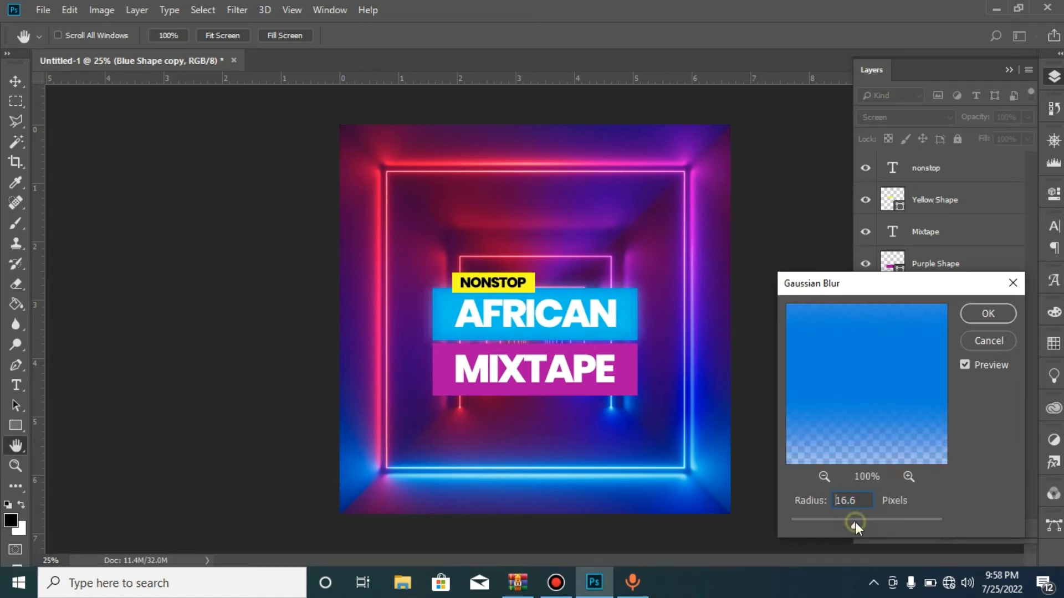
text(20)
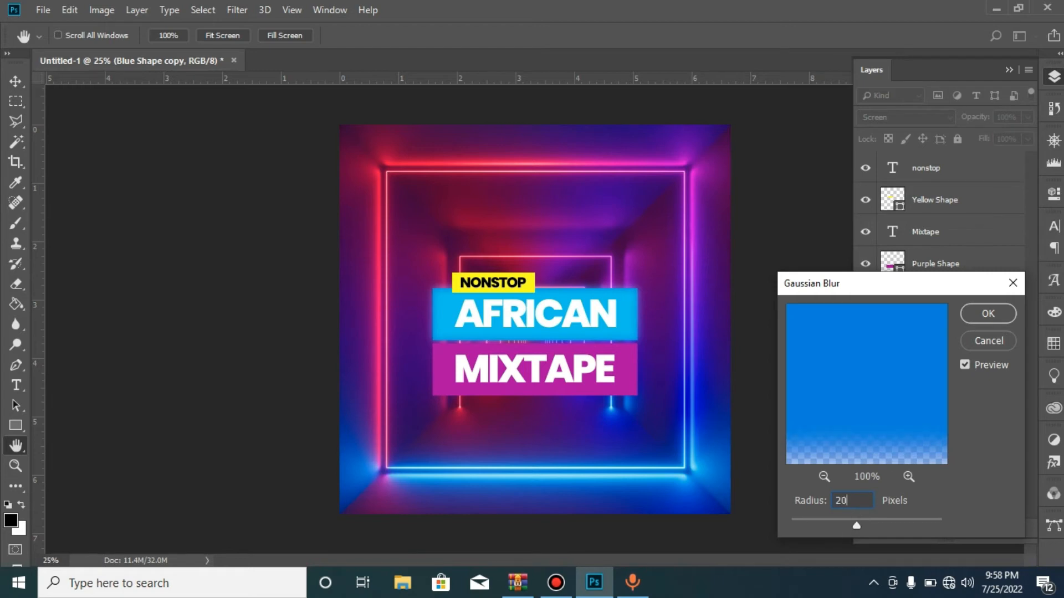
key(Return)
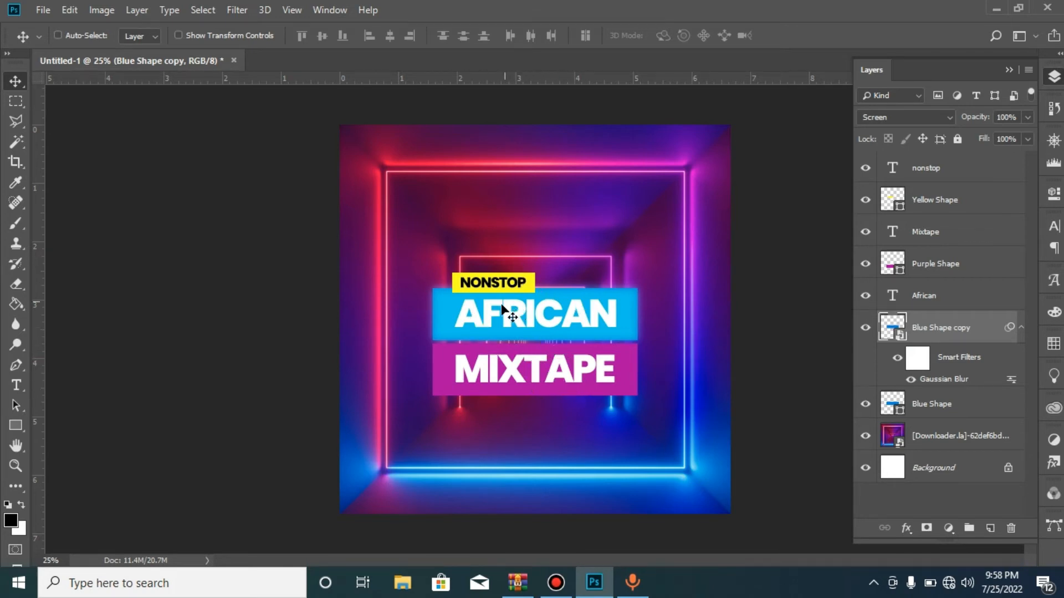
Duplicate the Purple Shape layer and convert the copy to a smart object
click(945, 262)
key(ctrl+j)
right_click(946, 262)
click(808, 189)
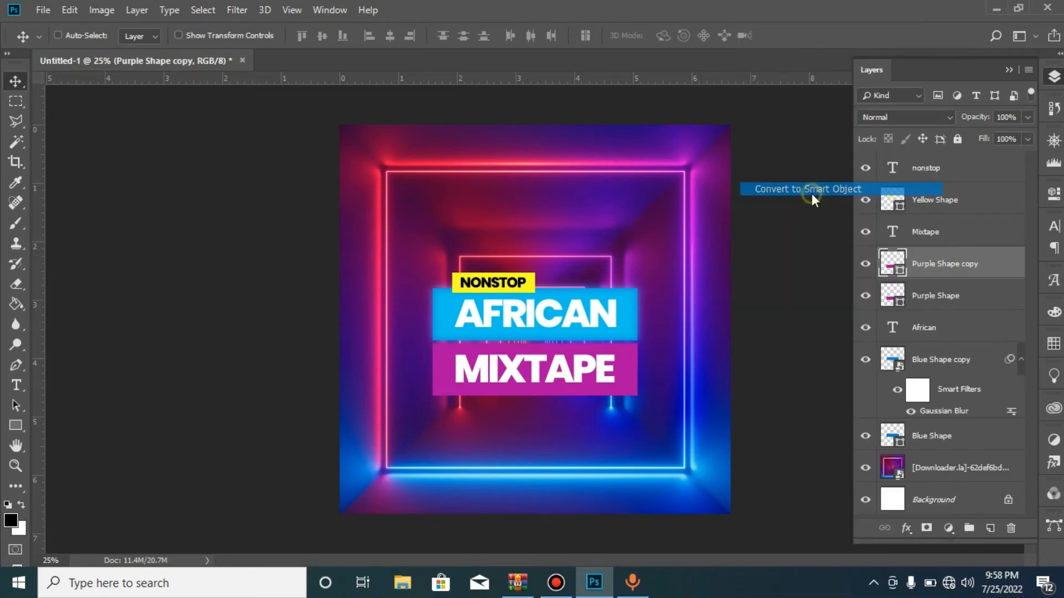
Set the Purple Shape copy's blend mode to Screen and apply a Gaussian Blur with a 20 px radius
click(911, 118)
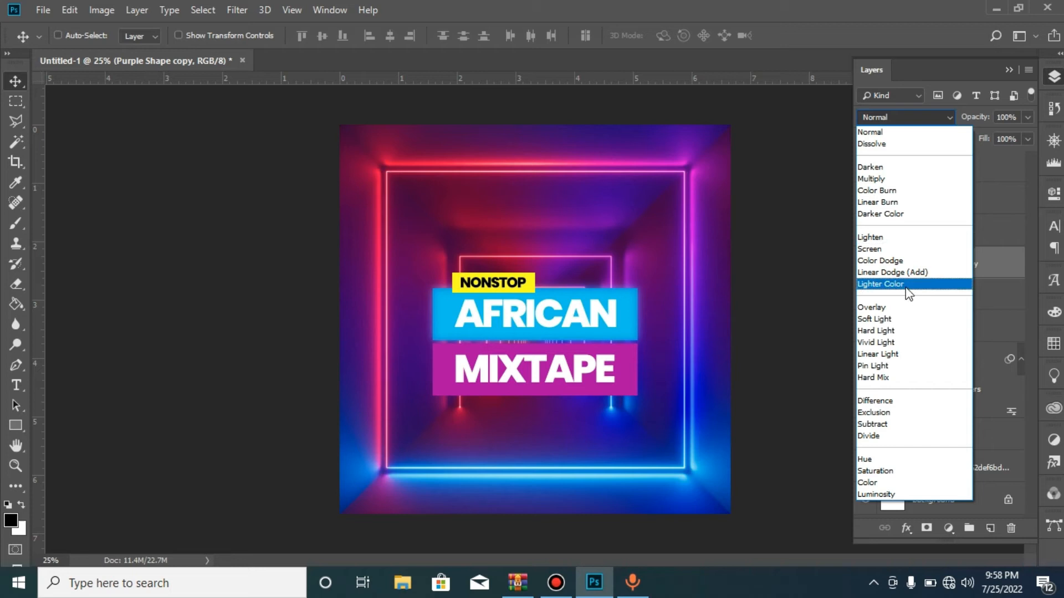
click(869, 249)
click(237, 10)
mouse_move(388, 187)
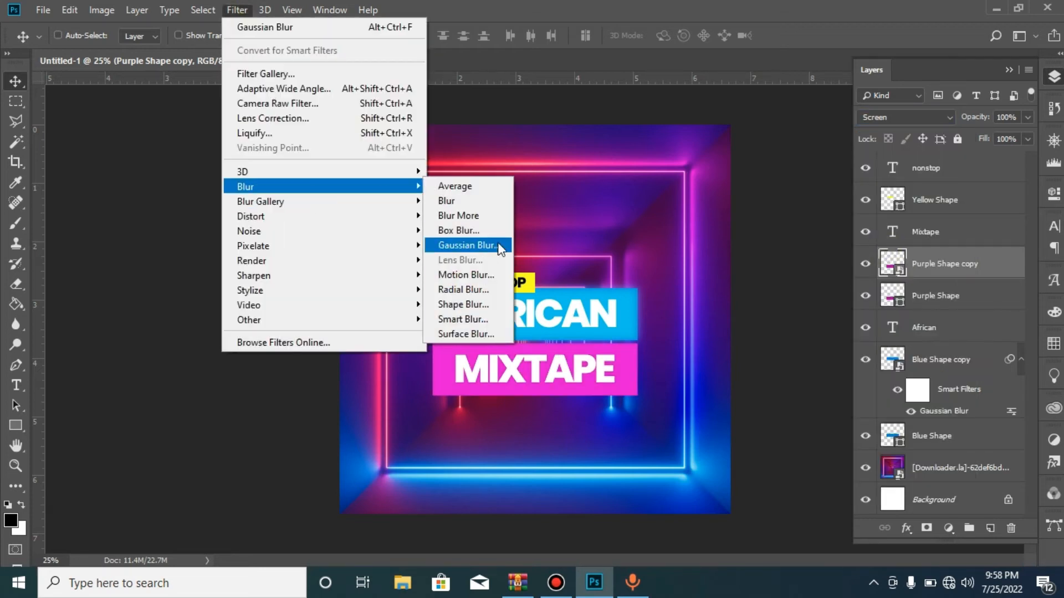
click(466, 246)
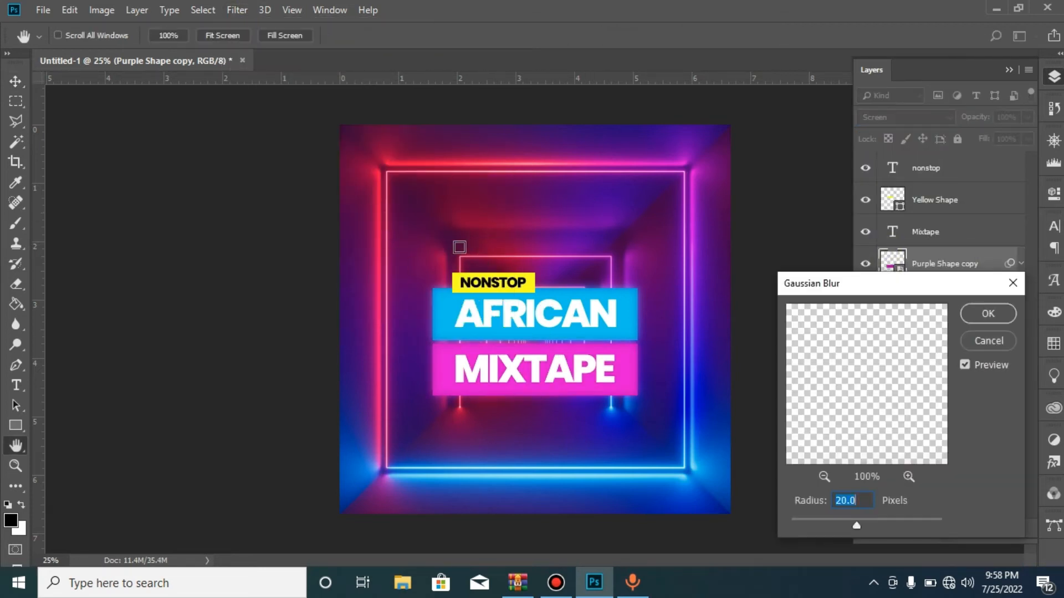
click(988, 314)
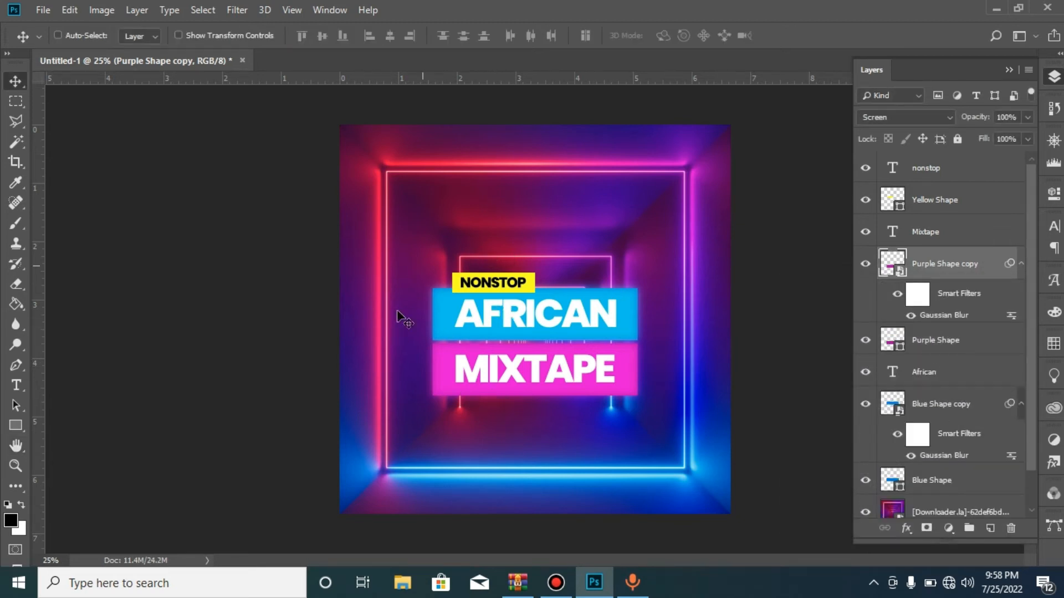
Draw a black rectangle of about 456 by 88 px overlapping the lower right edge of the purple rectangle
click(17, 423)
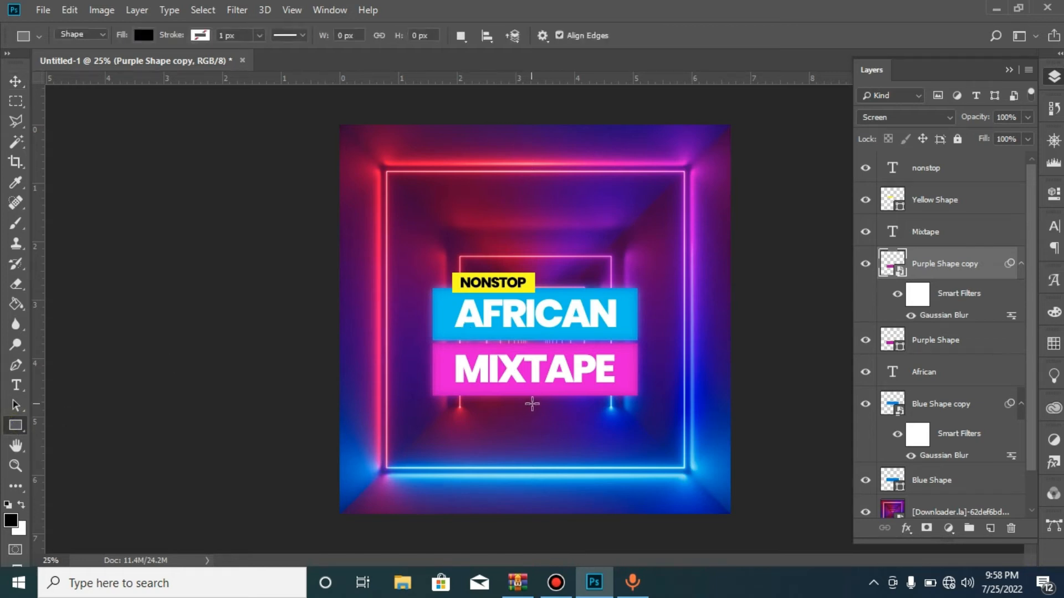
drag(541, 408, 629, 391)
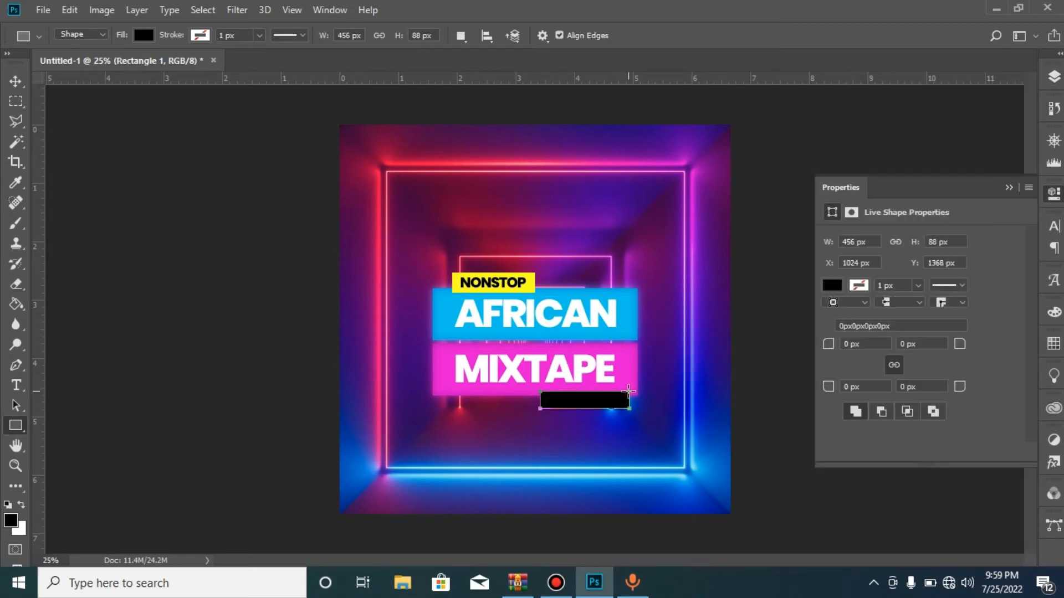
Nudge the black rectangle slightly up and left to X 1016 px, overlapping the lower edge of the purple rectangle
click(16, 85)
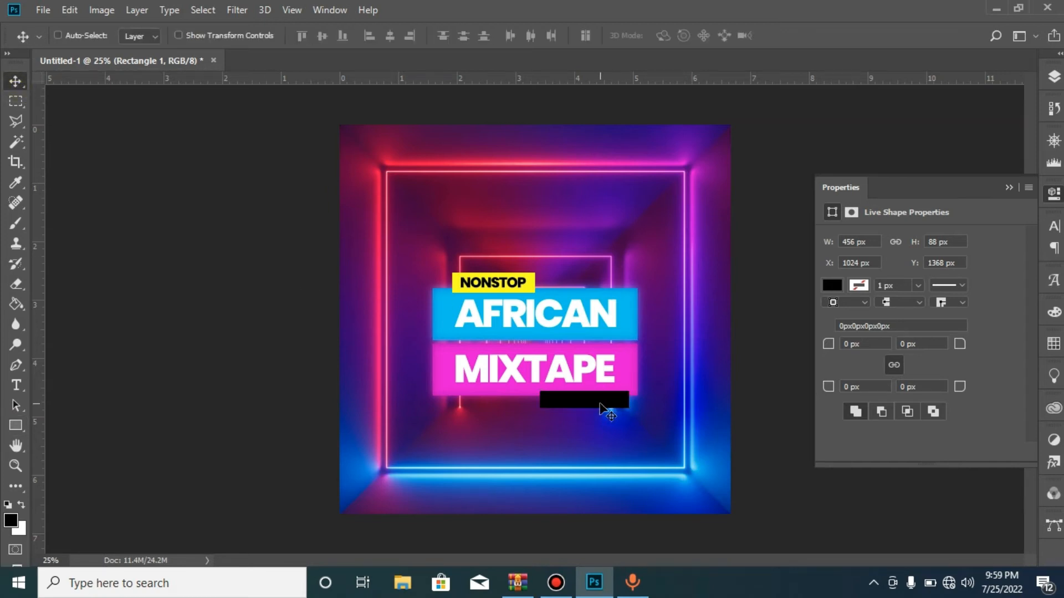
key(Up)
key(Up)
key(Up)
key(Up)
key(Up)
key(Up)
key(Up)
key(Up)
key(Up)
key(Up)
key(Up)
key(Up)
key(Up)
key(Up)
key(Up)
key(Up)
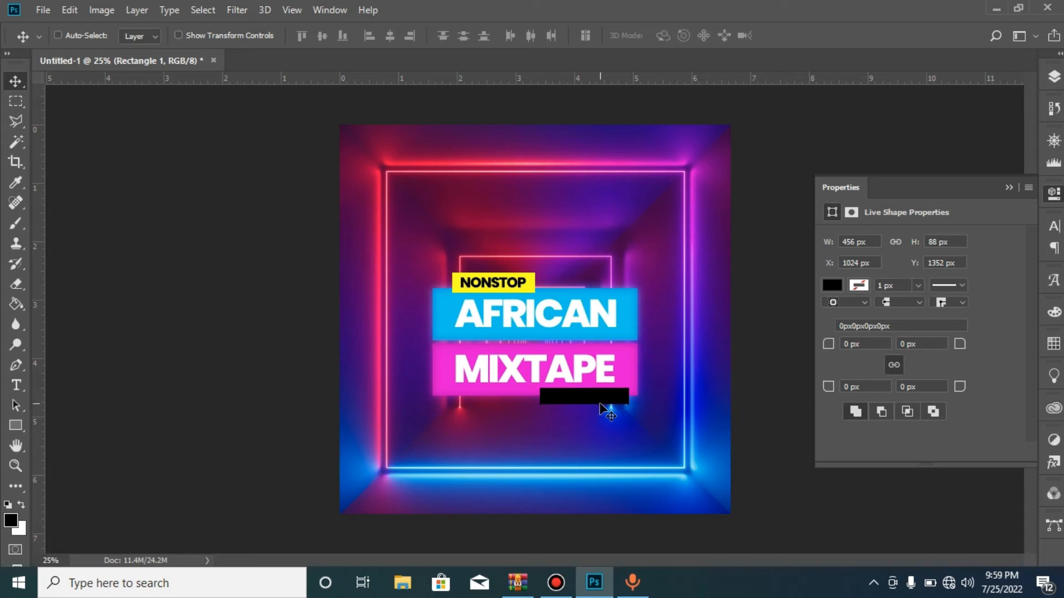
key(Left)
key(Left)
key(Left)
key(Left)
key(Left)
key(Left)
key(Left)
key(Left)
key(Down)
key(Down)
key(Down)
key(Down)
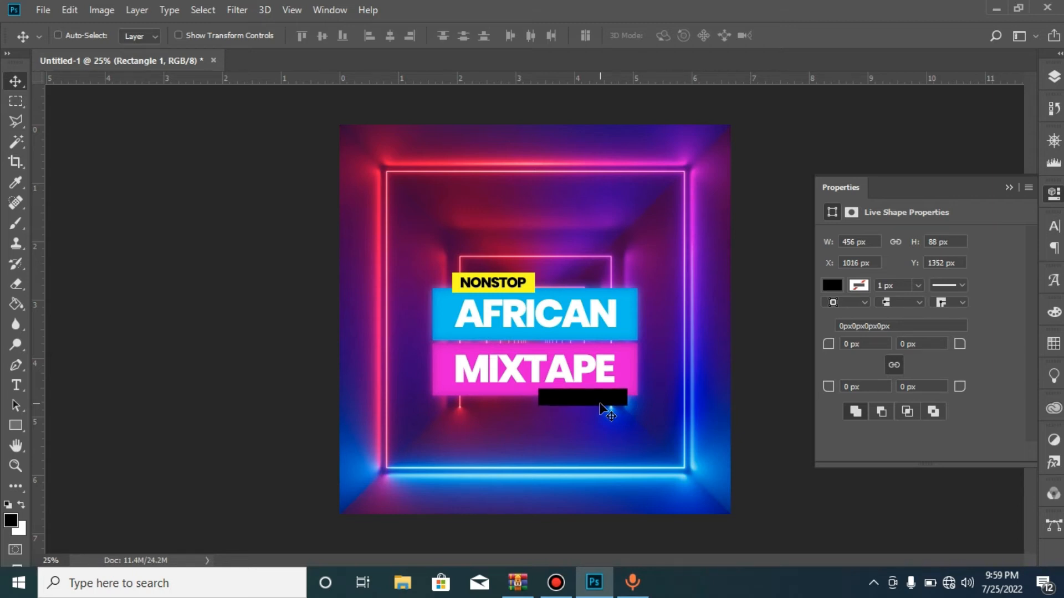
Fill the black rectangle with RGB Red and nudge it down to Y 1360 px
click(835, 285)
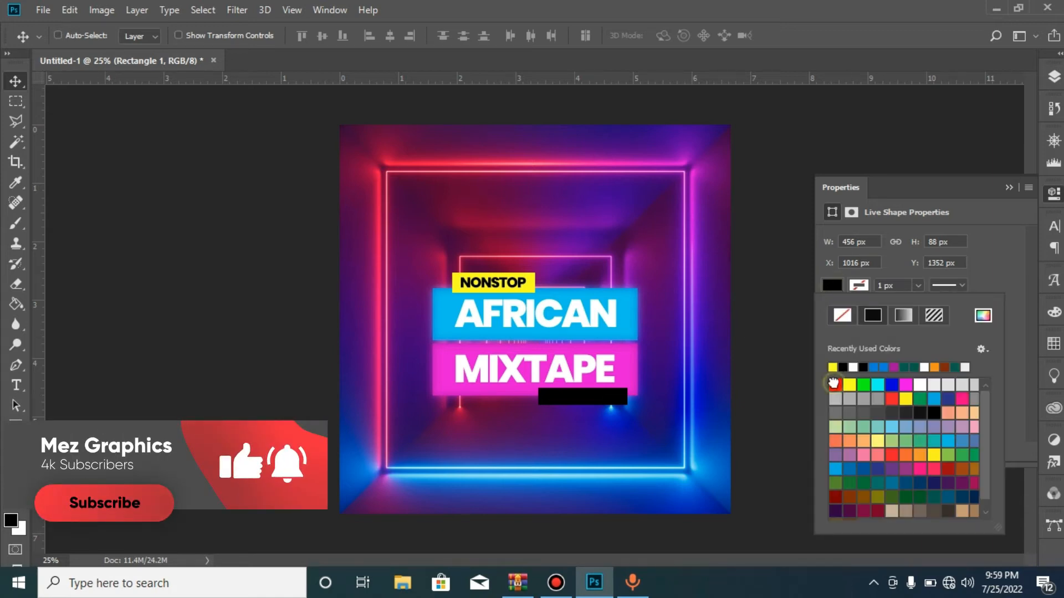
click(835, 384)
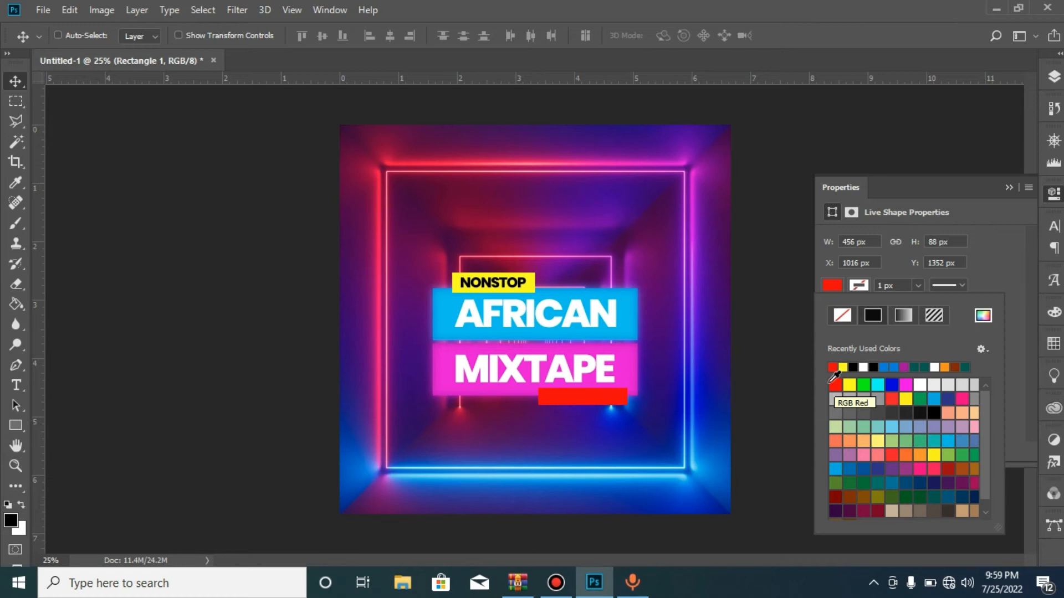
click(553, 429)
key(Down)
key(Down)
key(Down)
key(Down)
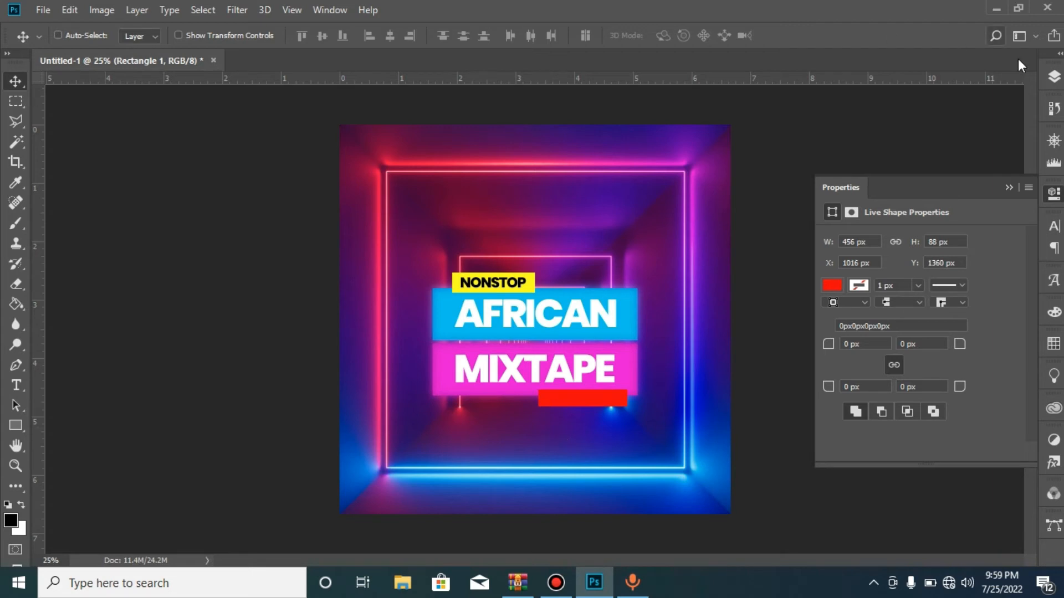
Convert the red Rectangle 1 layer to a smart object and apply a Gaussian Blur with a radius of about 20 px
click(1053, 78)
right_click(932, 263)
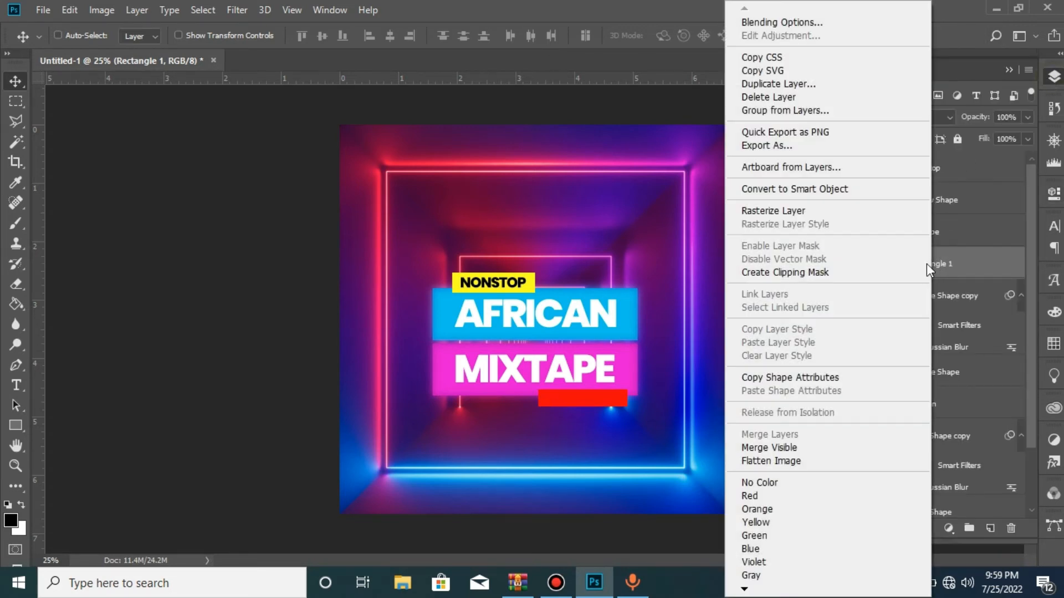
click(770, 190)
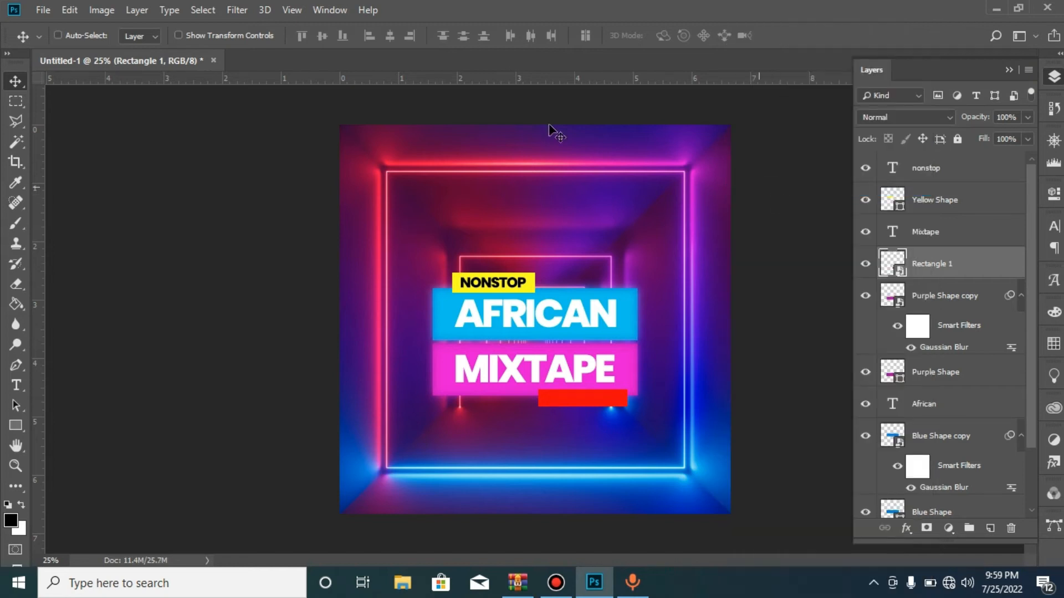
click(242, 10)
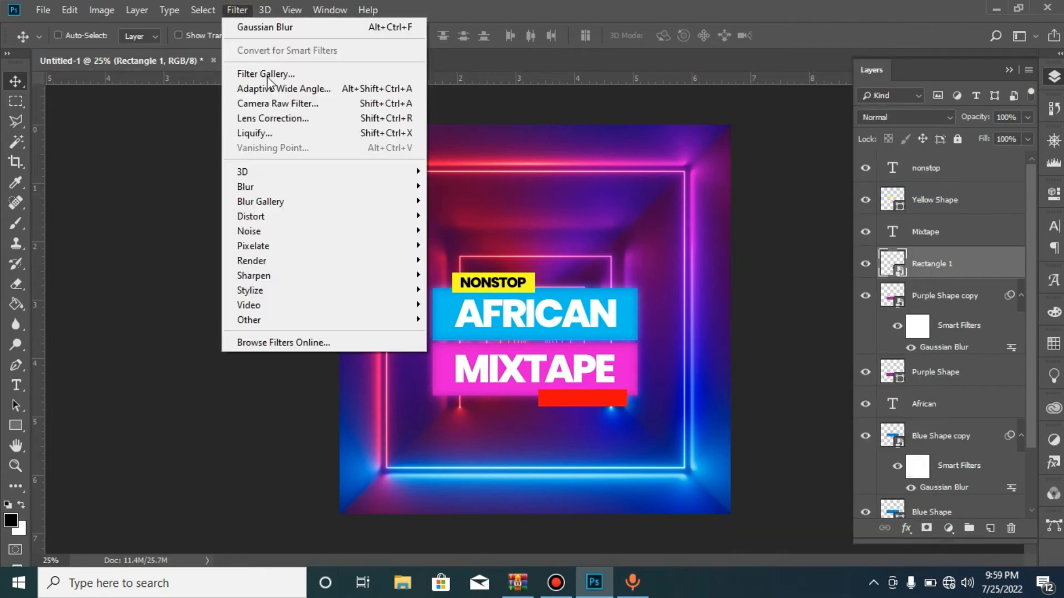
mouse_move(419, 194)
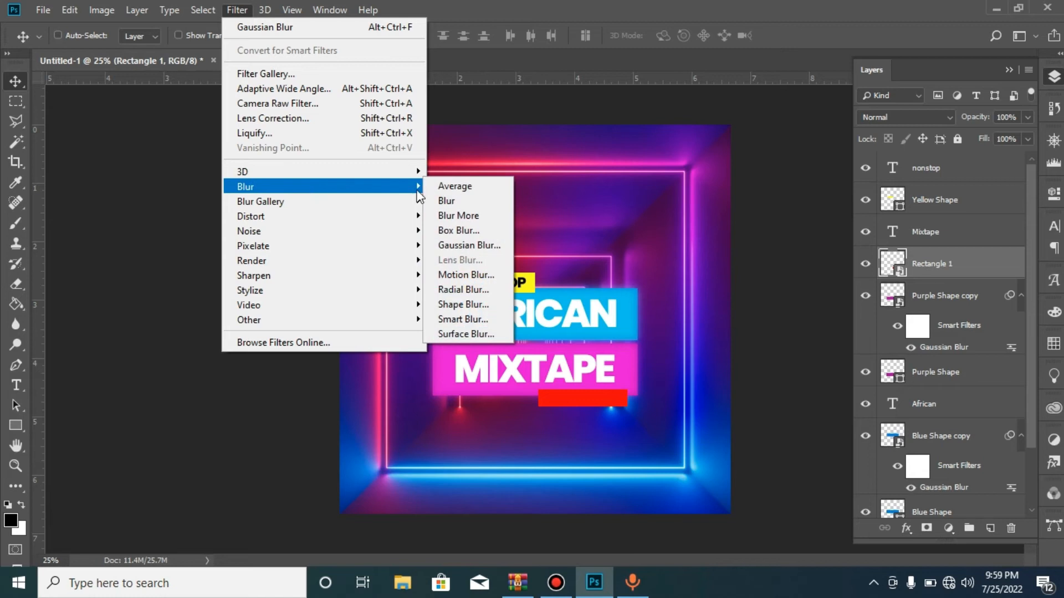
click(496, 245)
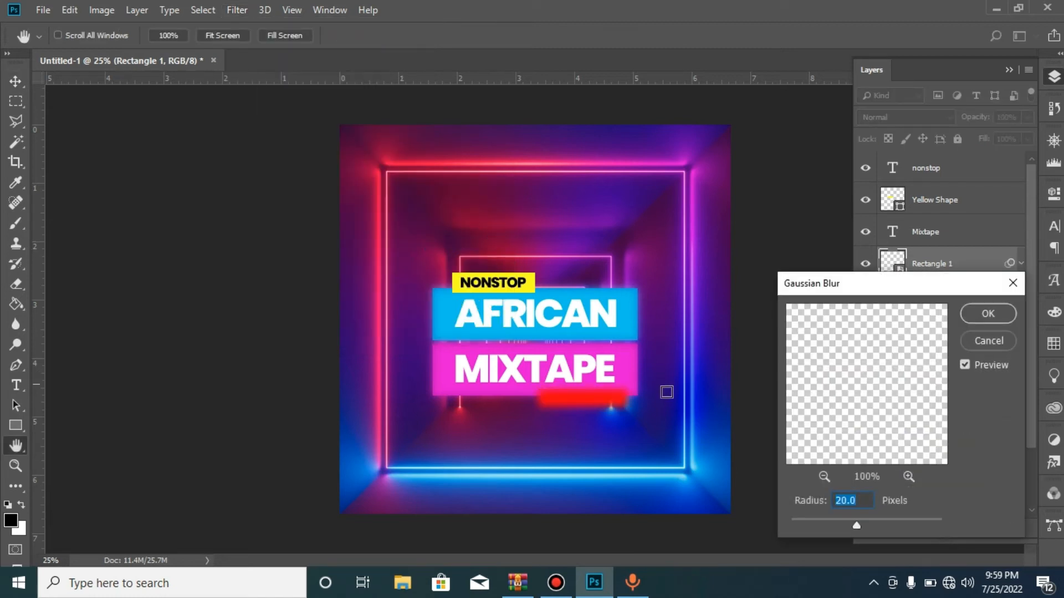
drag(853, 520, 843, 522)
drag(856, 522, 856, 522)
click(989, 314)
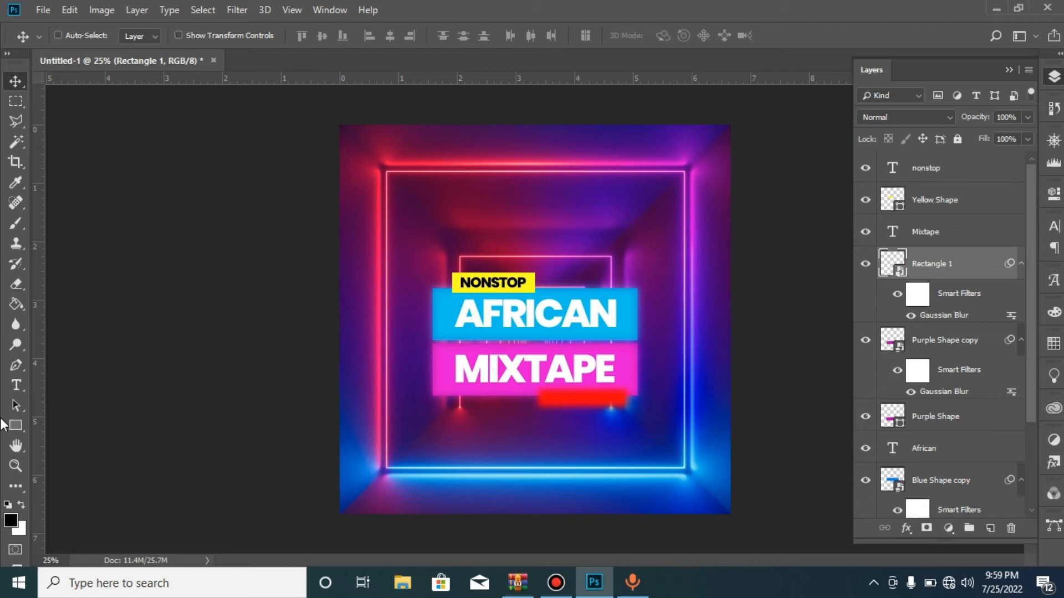
Add a text line reading "HOSTED BY" followed by the DJ's name in the empty area below the red rectangle
click(12, 388)
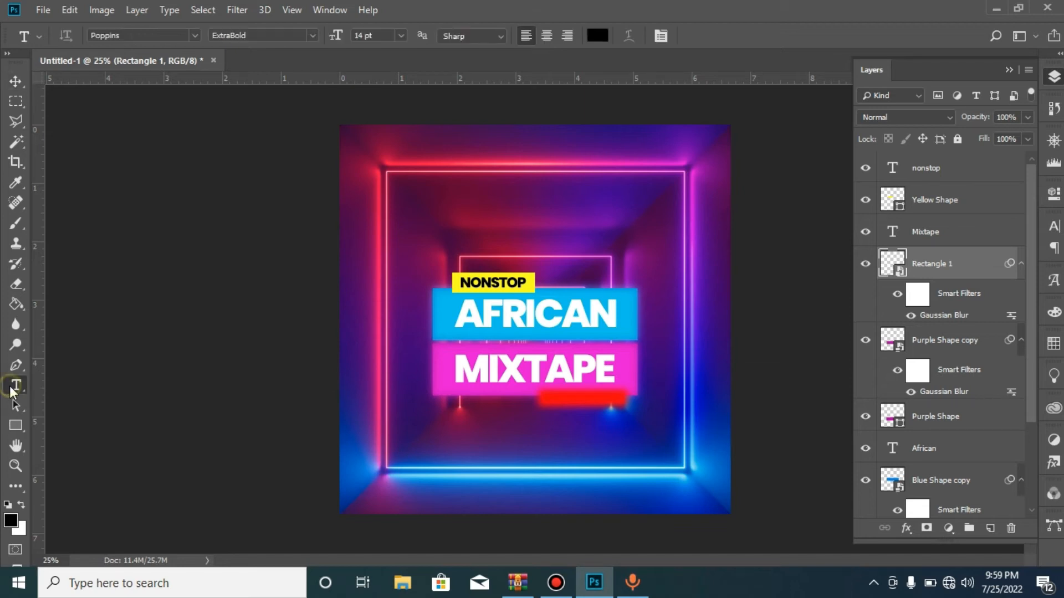
click(479, 443)
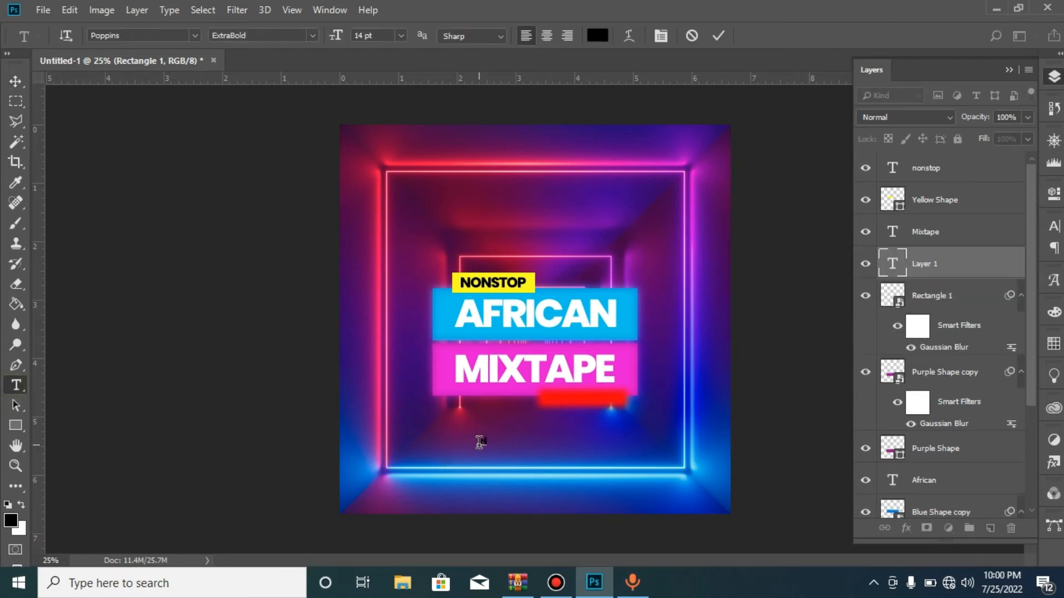
text(HOSTED BY DJ BIGZY)
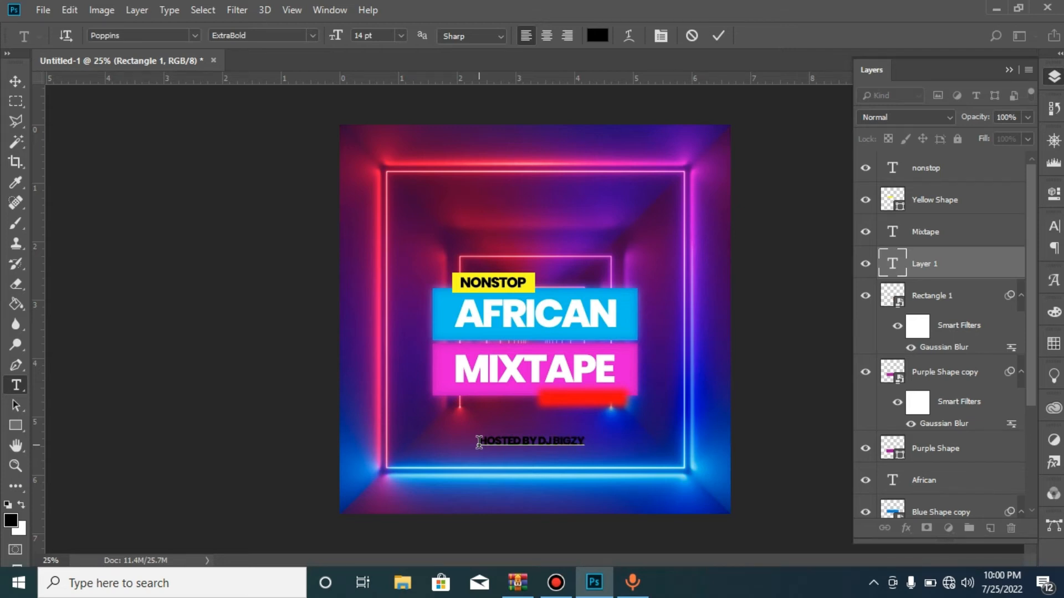
Format the whole "HOSTED BY" text as white (ffffff), Poppins Medium, 10 pt
key(ctrl)
key(ctrl+a)
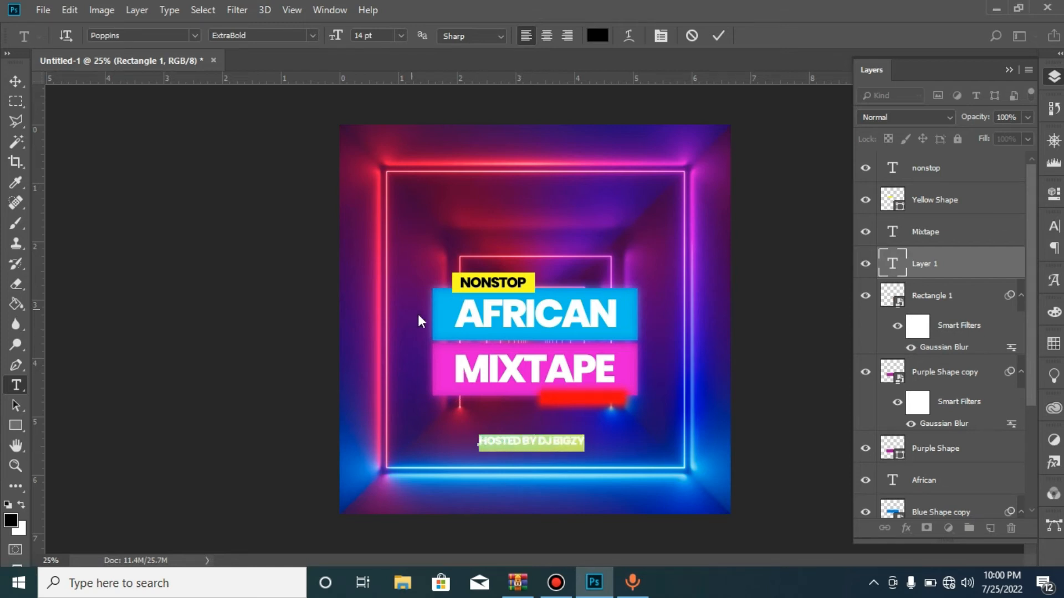
click(599, 39)
click(696, 319)
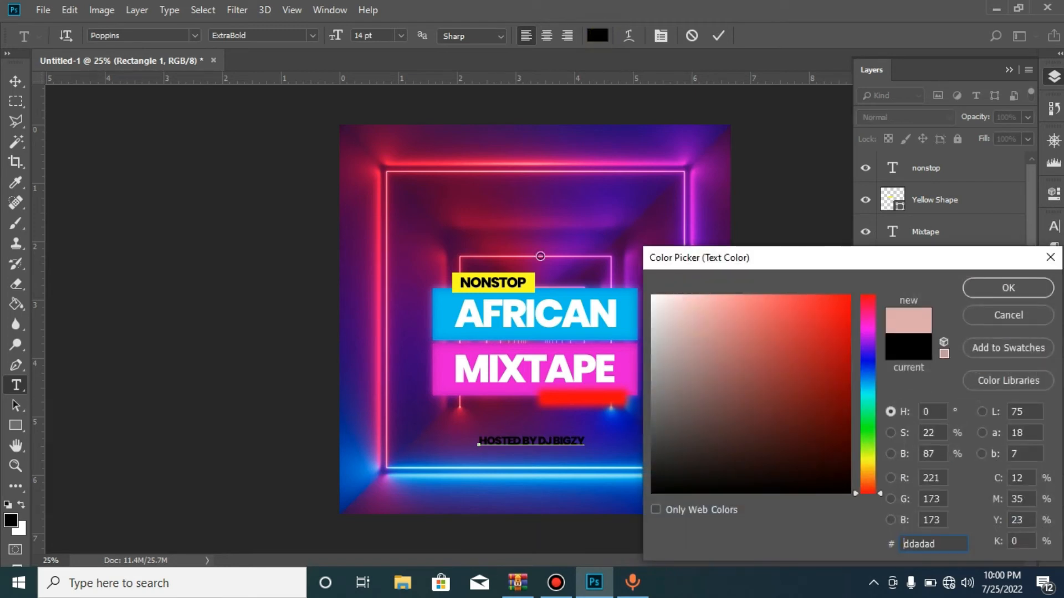
drag(540, 257, 538, 255)
click(1008, 288)
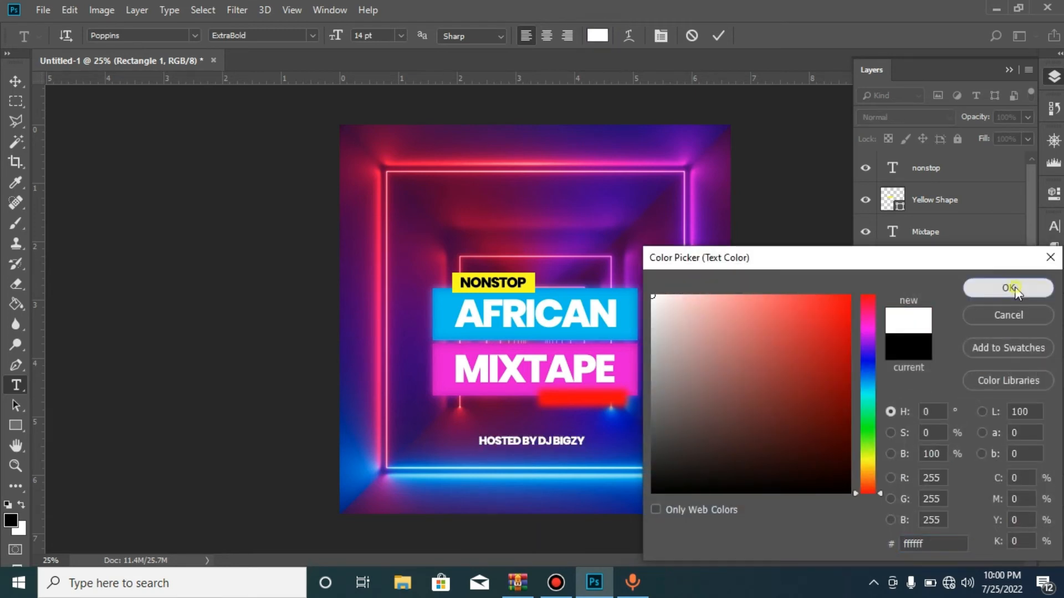
click(314, 36)
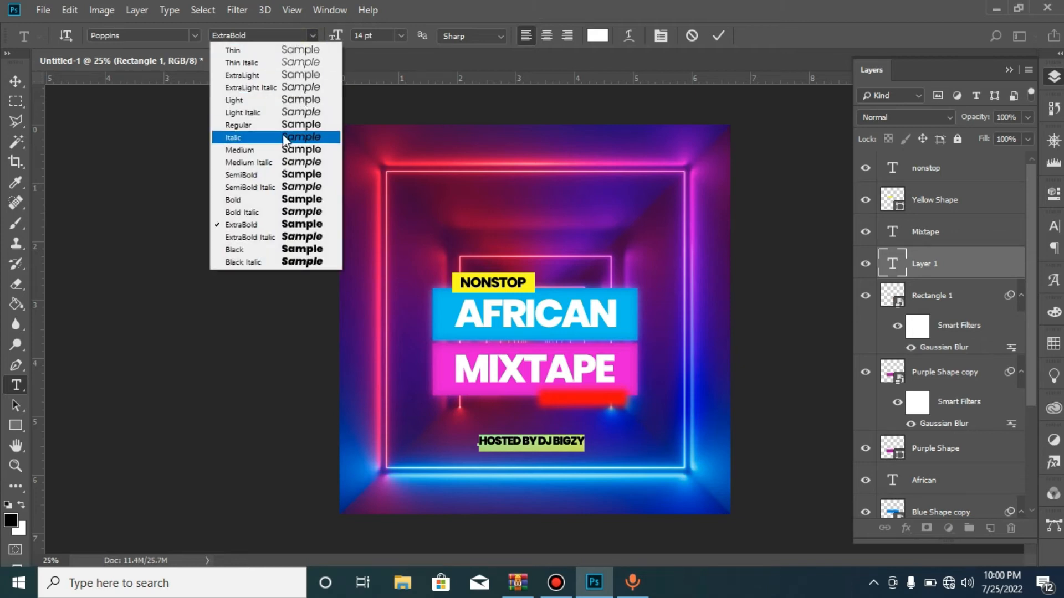
click(277, 150)
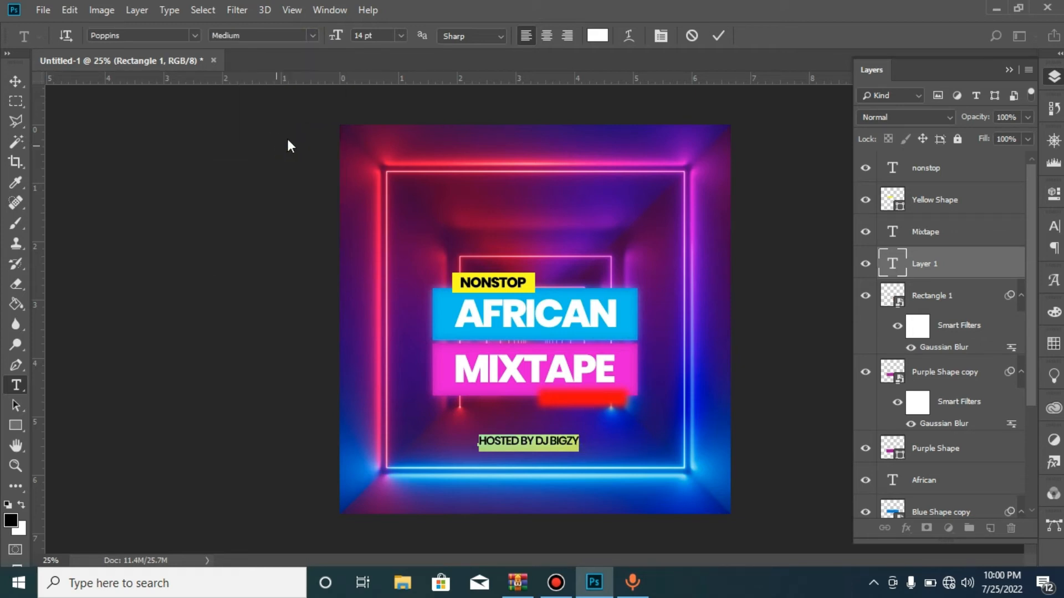
click(403, 38)
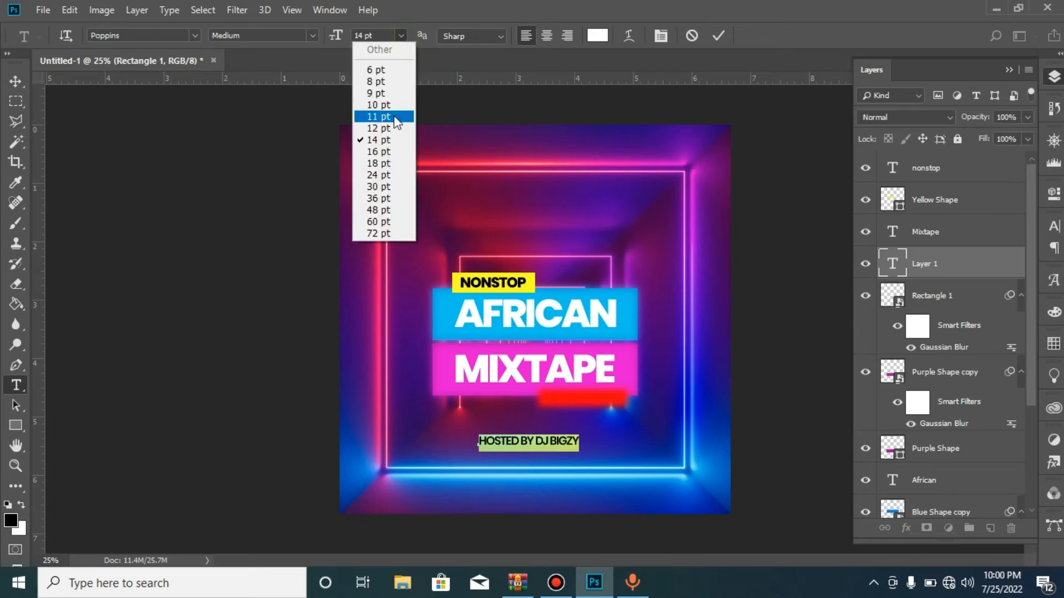
click(382, 105)
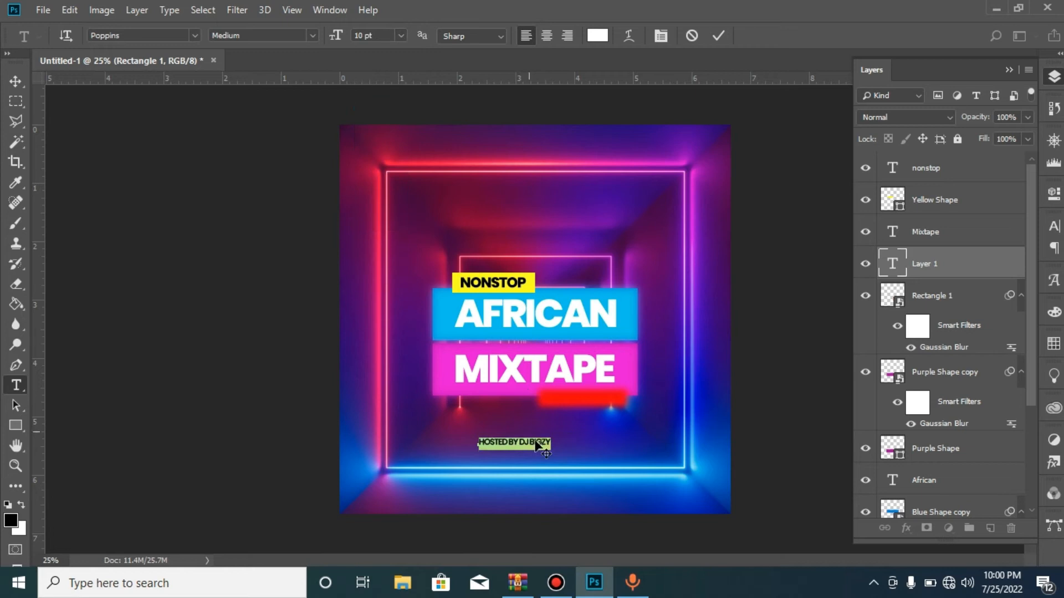
Move the "HOSTED BY" text onto the blurred red rectangle and nudge it slightly down to center it
drag(527, 462, 596, 420)
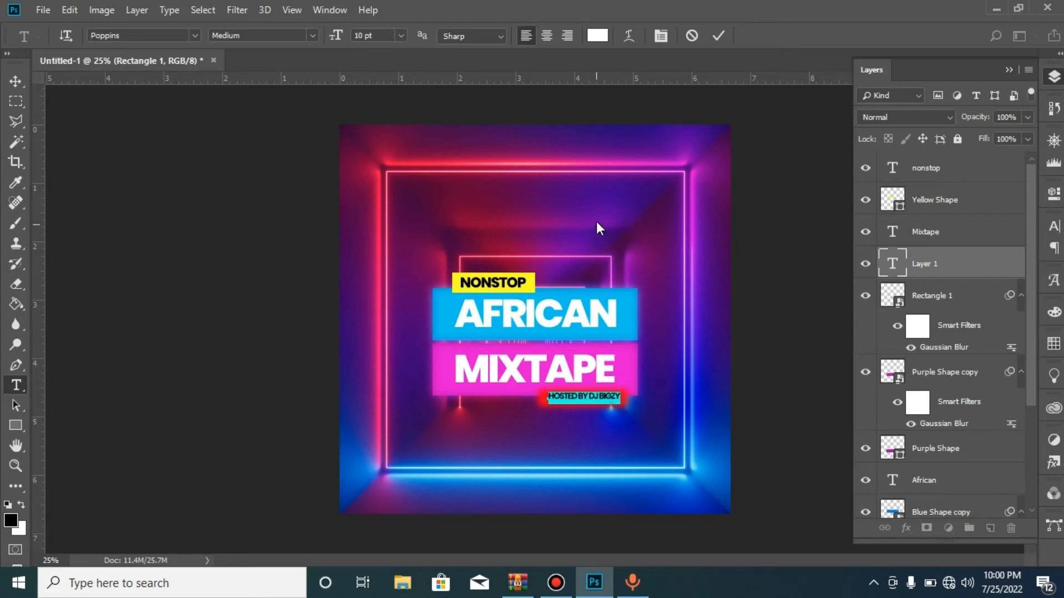
click(720, 33)
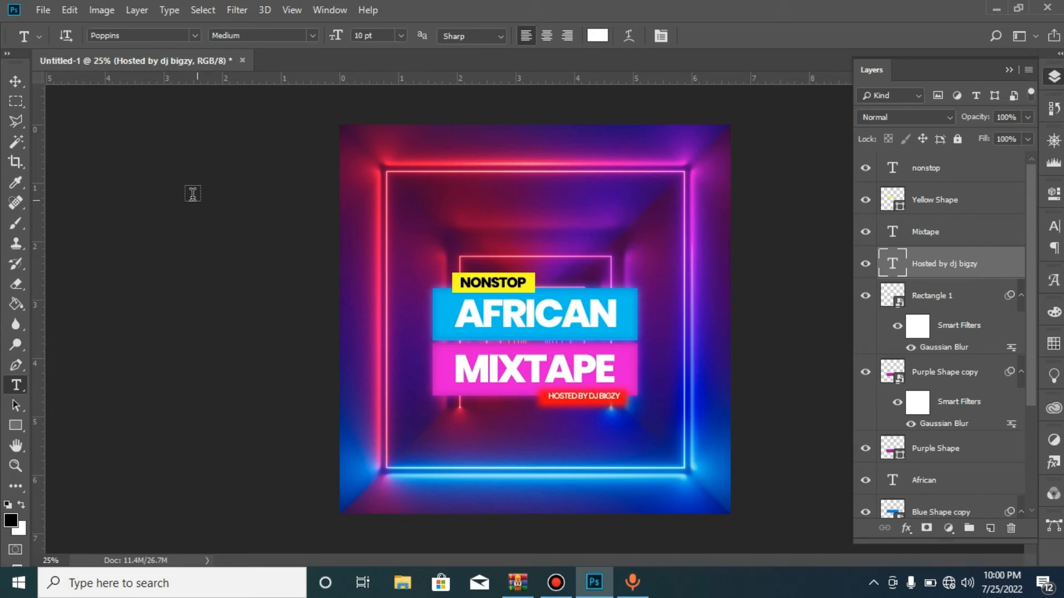
click(16, 81)
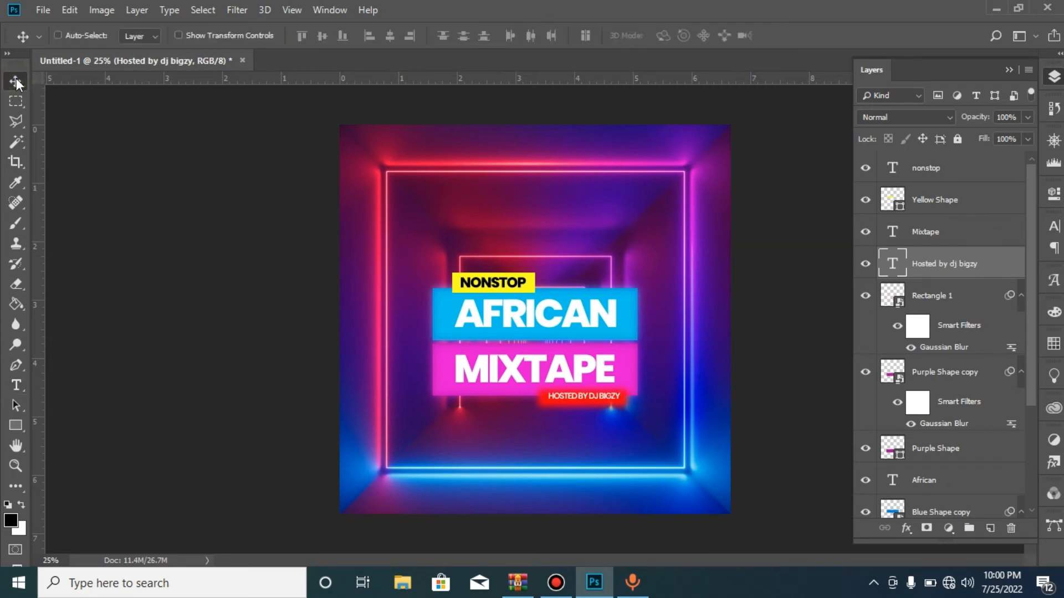
key(Down)
key(Down)
key(Down)
key(Down)
Scale the "HOSTED BY" text down slightly so it fits inside the red rectangle with a margin
key(ctrl)
key(ctrl+t)
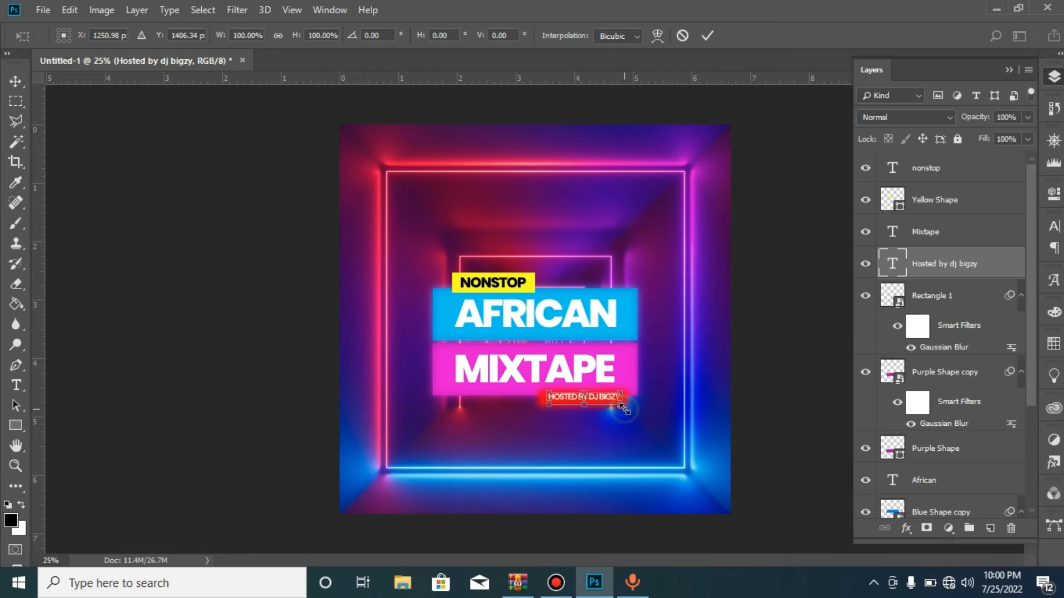
drag(621, 409, 617, 407)
key(Return)
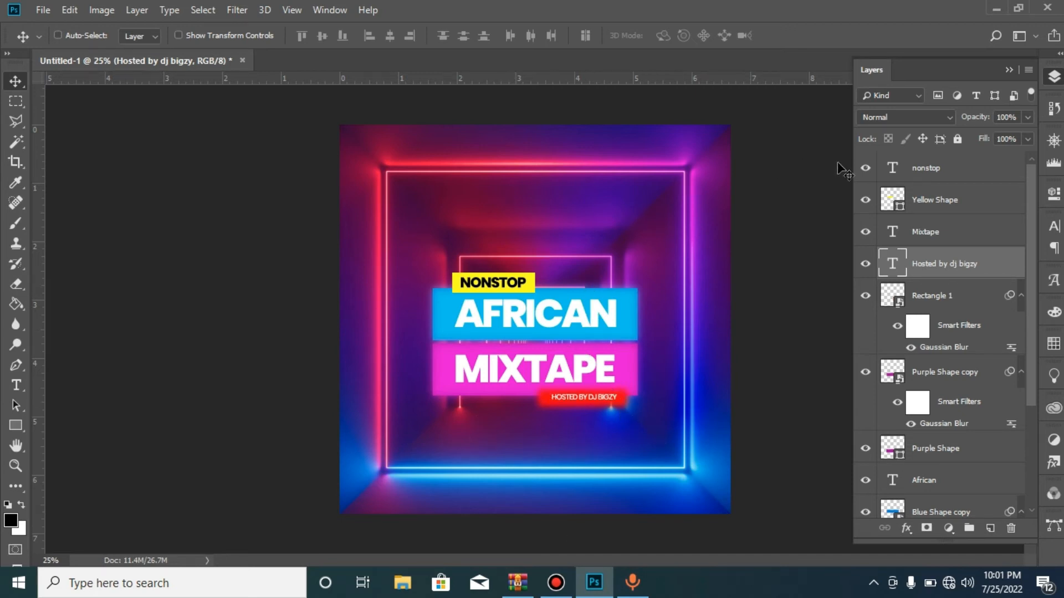
Convert all text and shape layers from nonstop down to Blue Shape into one smart object and open its contents
shift+click(936, 233)
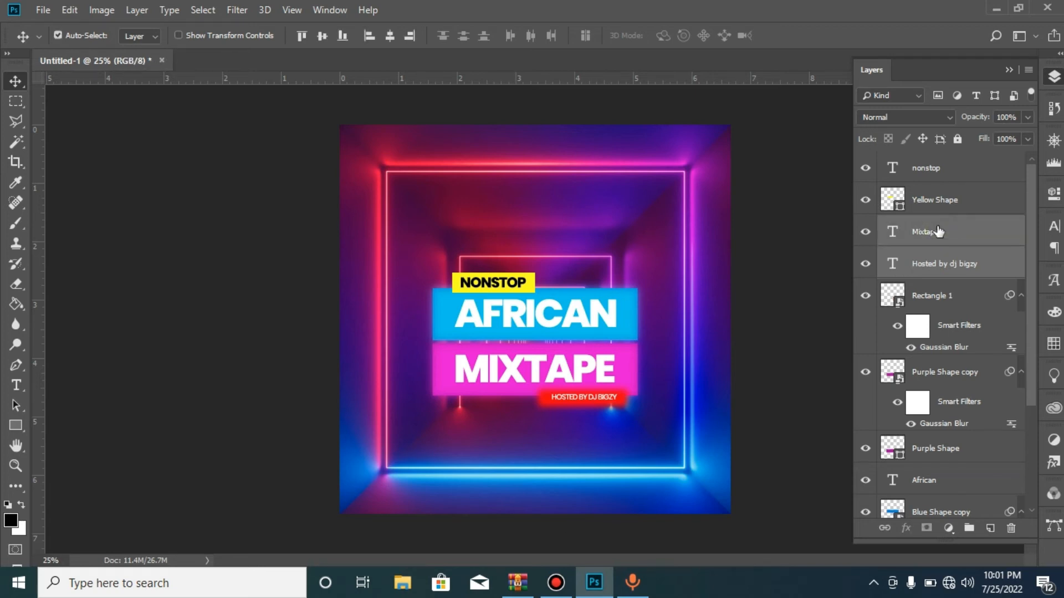
shift+click(935, 200)
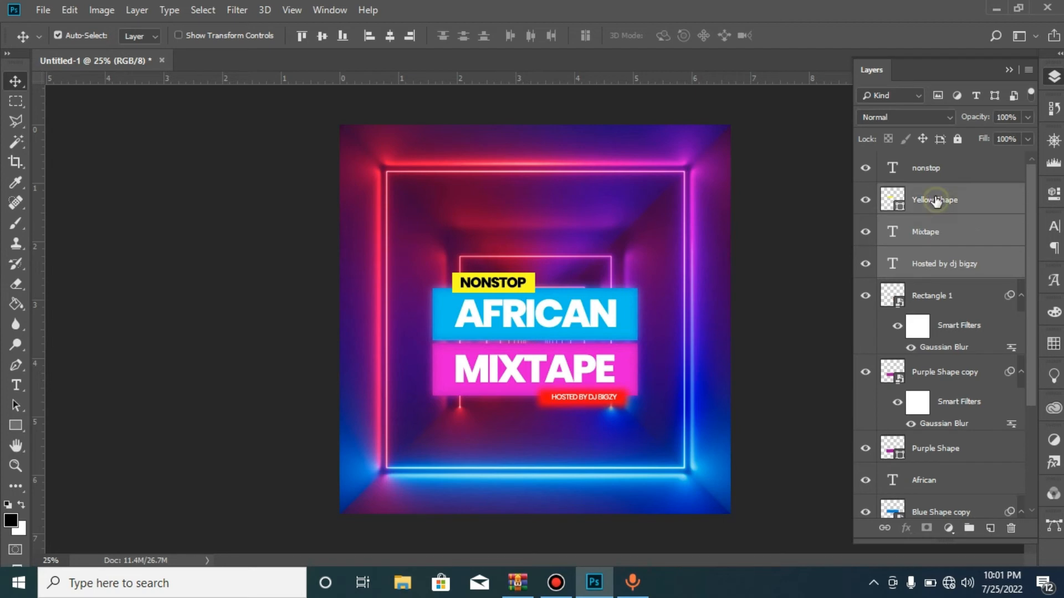
shift+click(933, 166)
shift+click(942, 297)
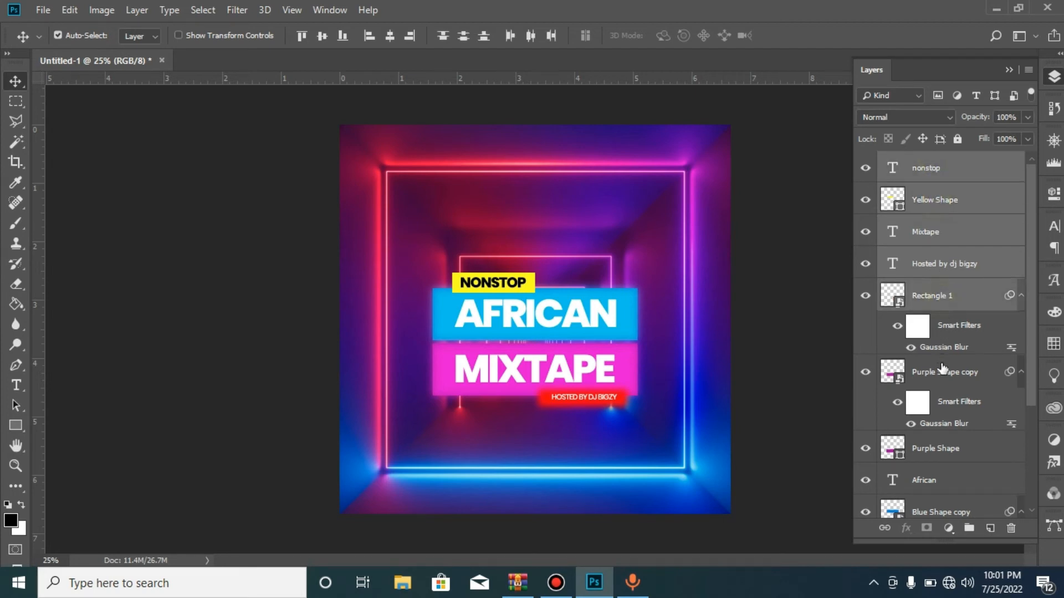
shift+click(942, 370)
shift+click(958, 448)
shift+click(1005, 505)
click(1032, 510)
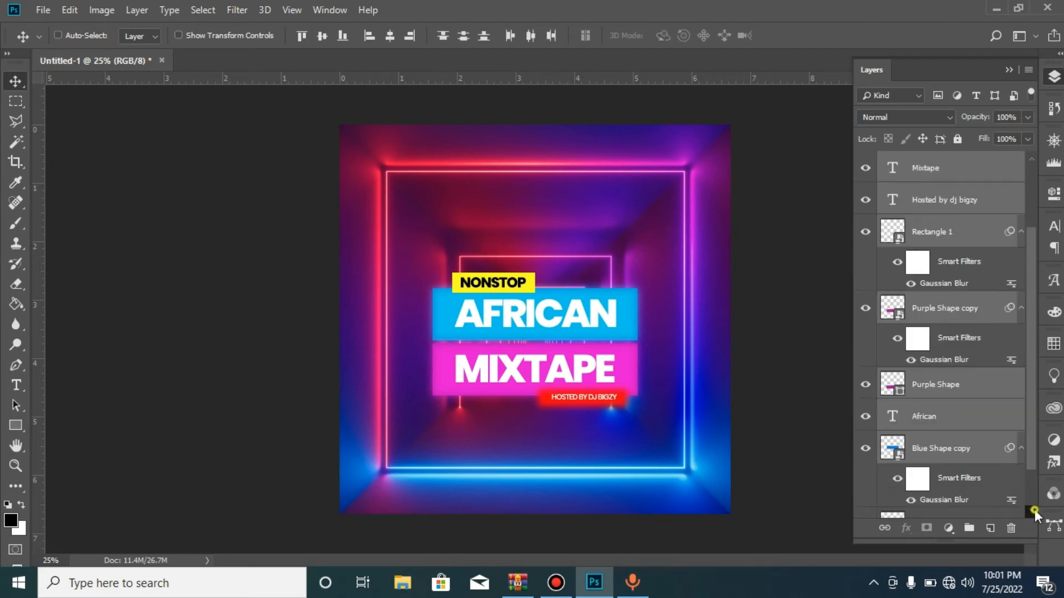
click(1032, 510)
ctrl+click(963, 461)
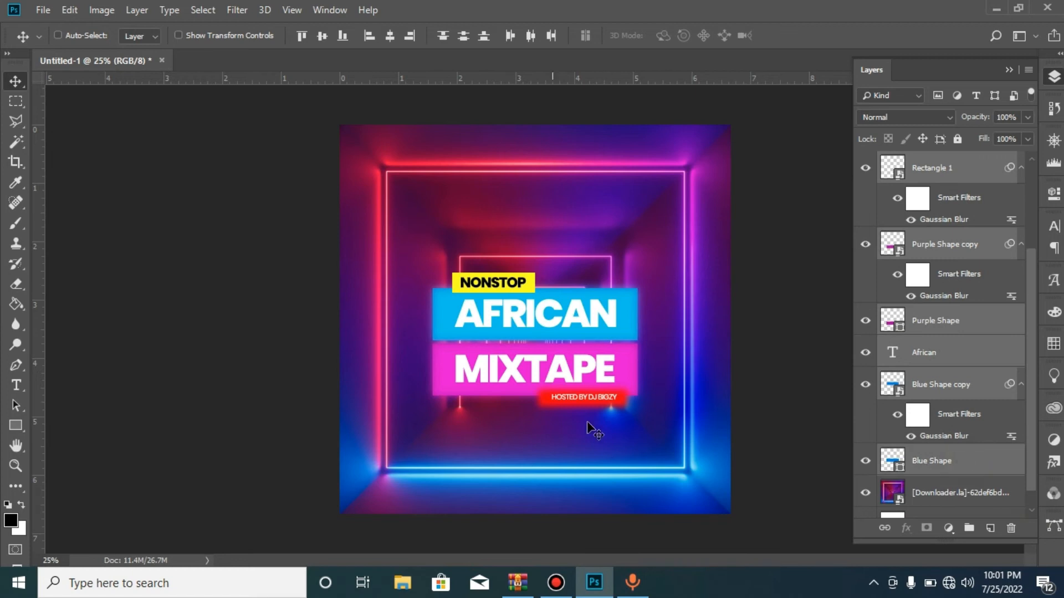
right_click(924, 323)
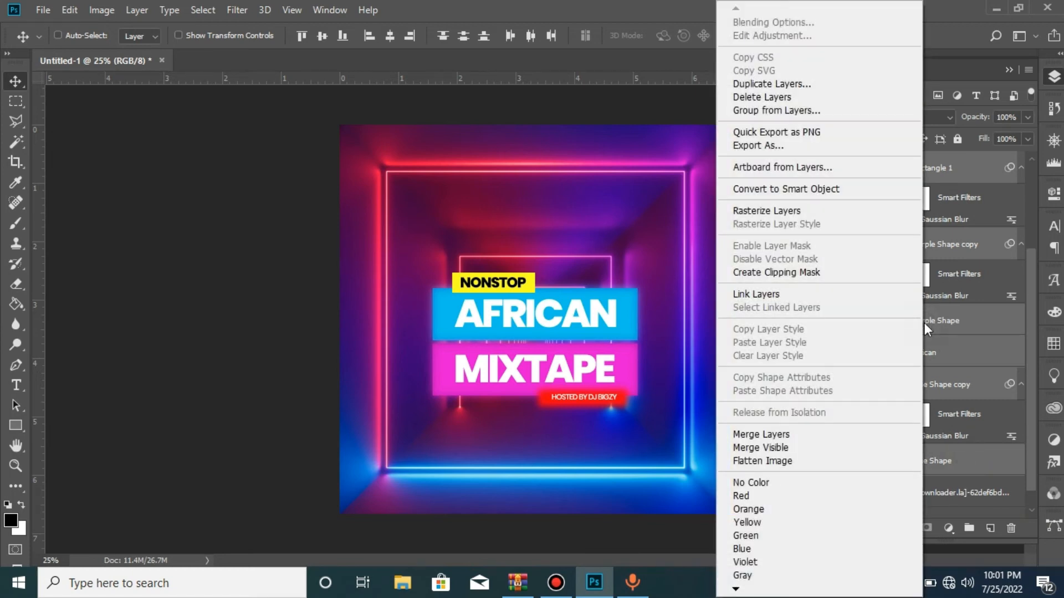
click(787, 189)
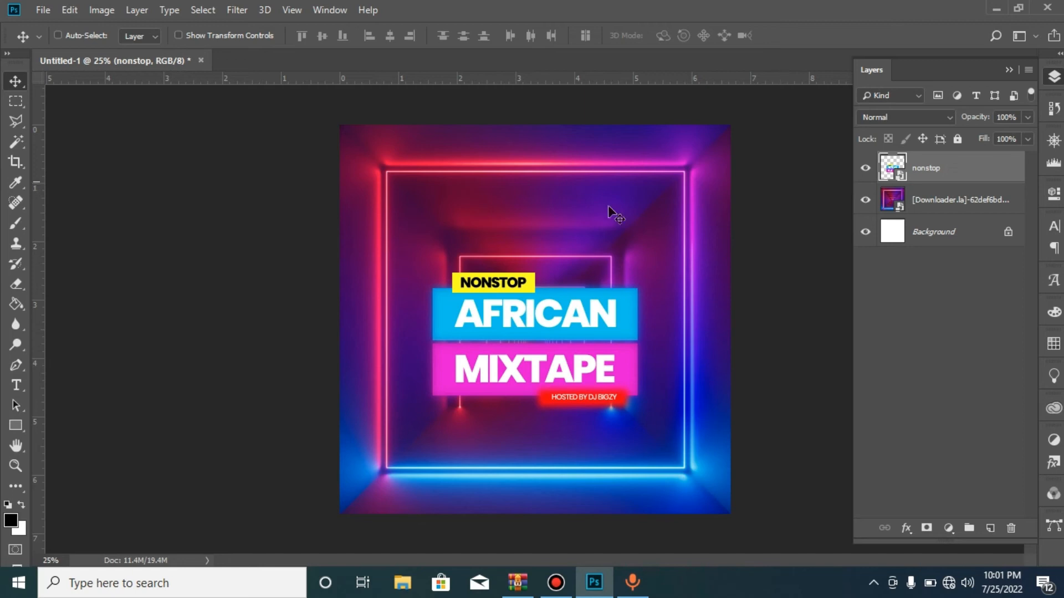
double_click(887, 164)
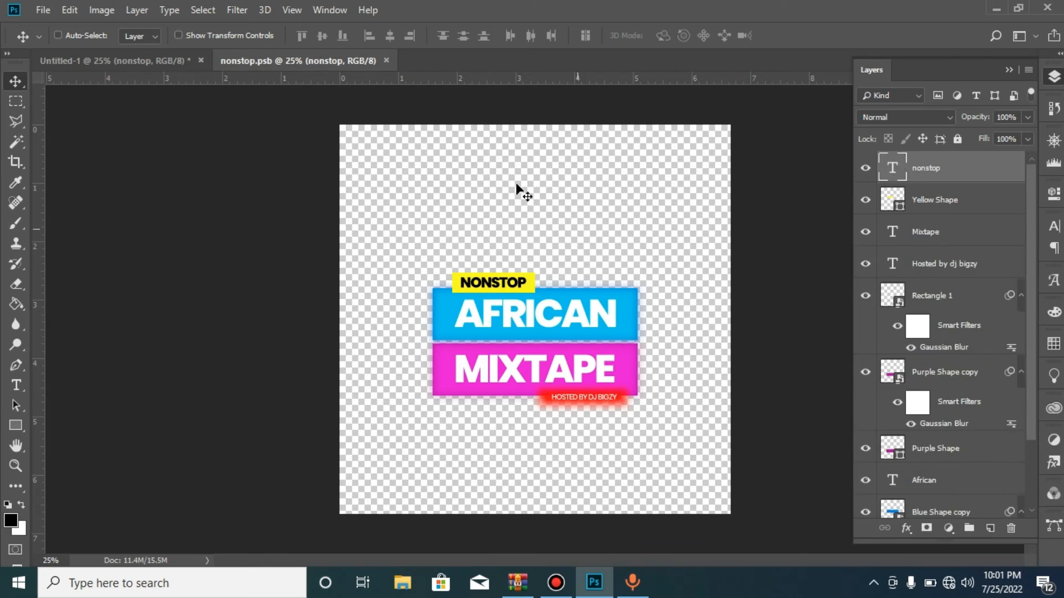
Enlarge the smart object's canvas to 8000 by 8000 pixels
click(100, 10)
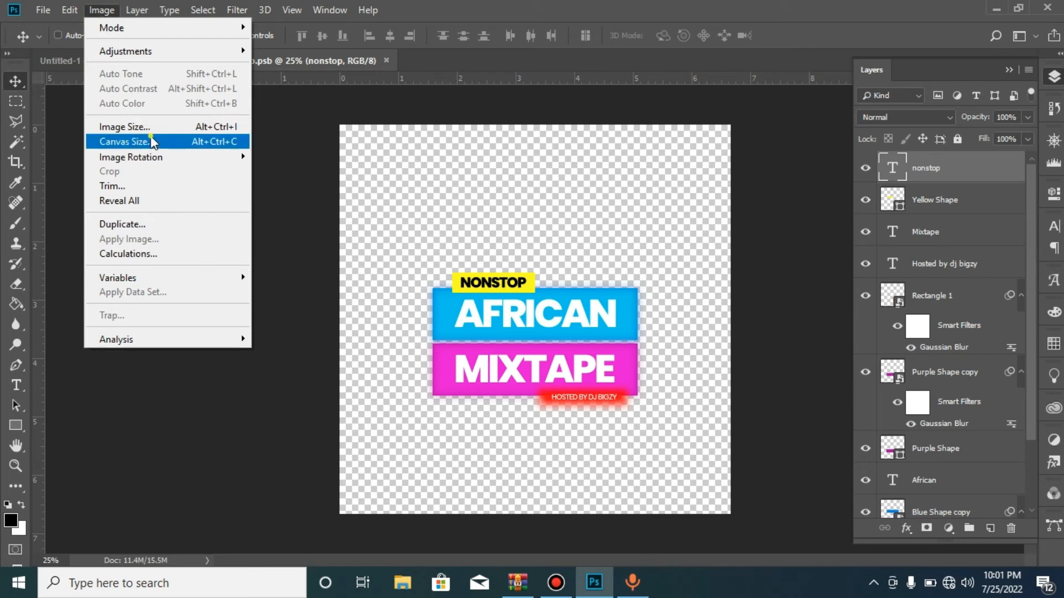
click(152, 142)
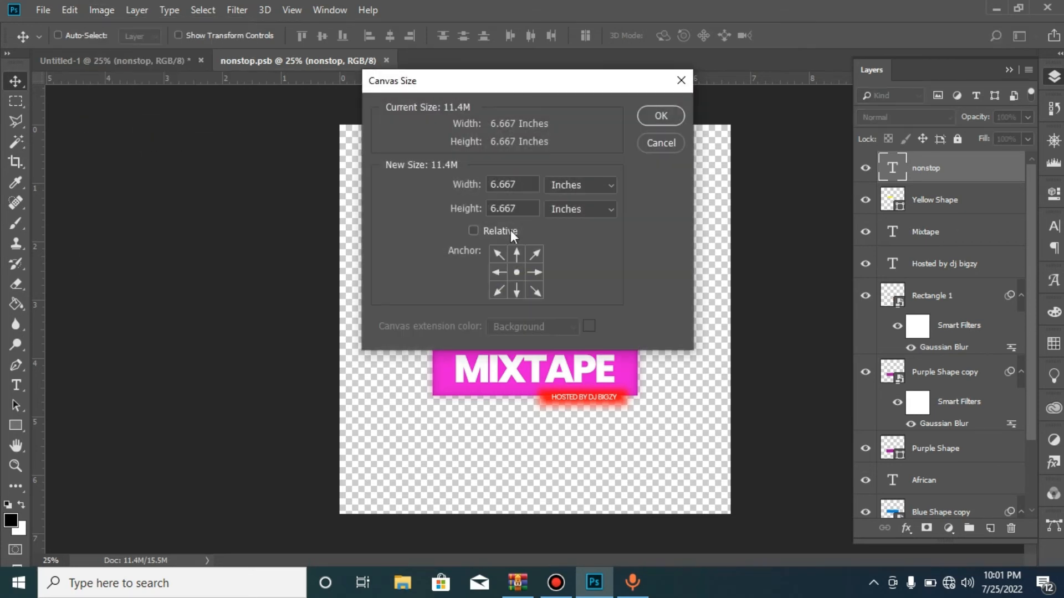
click(571, 184)
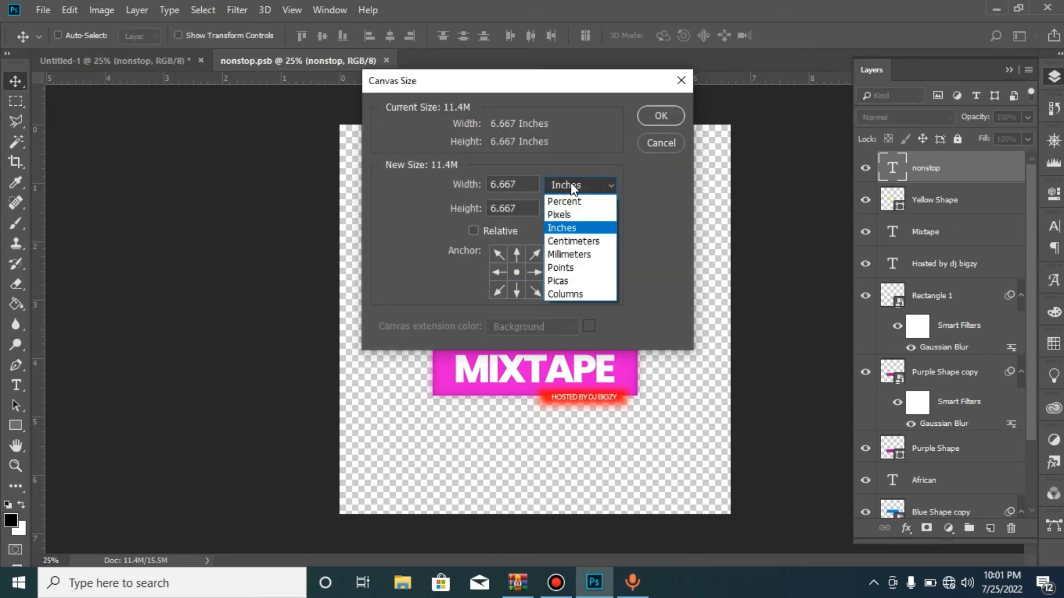
click(574, 215)
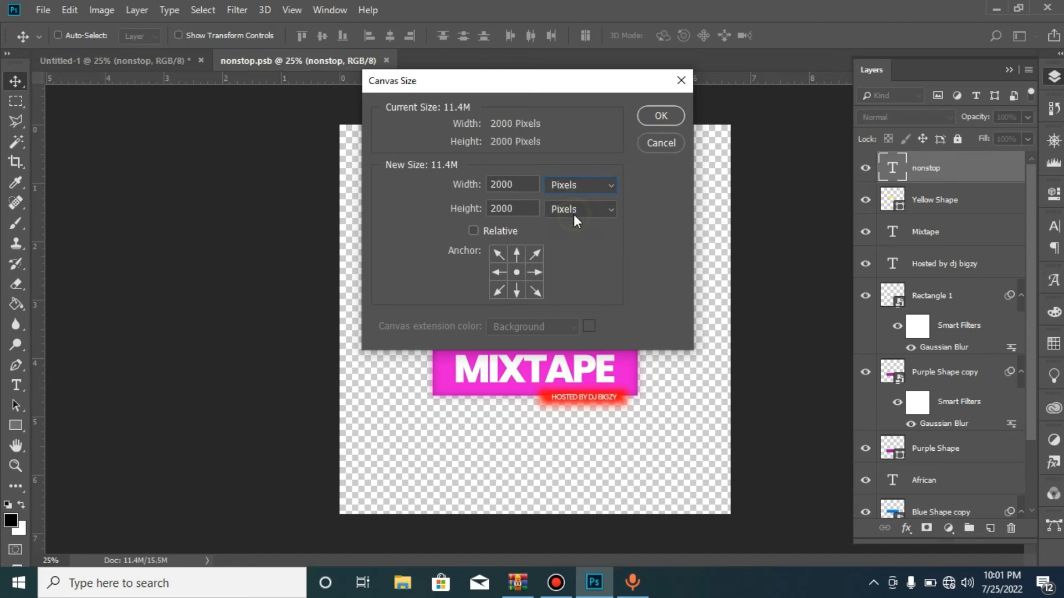
drag(526, 187, 387, 178)
text(8000)
drag(513, 209, 354, 211)
text(8000)
key(Return)
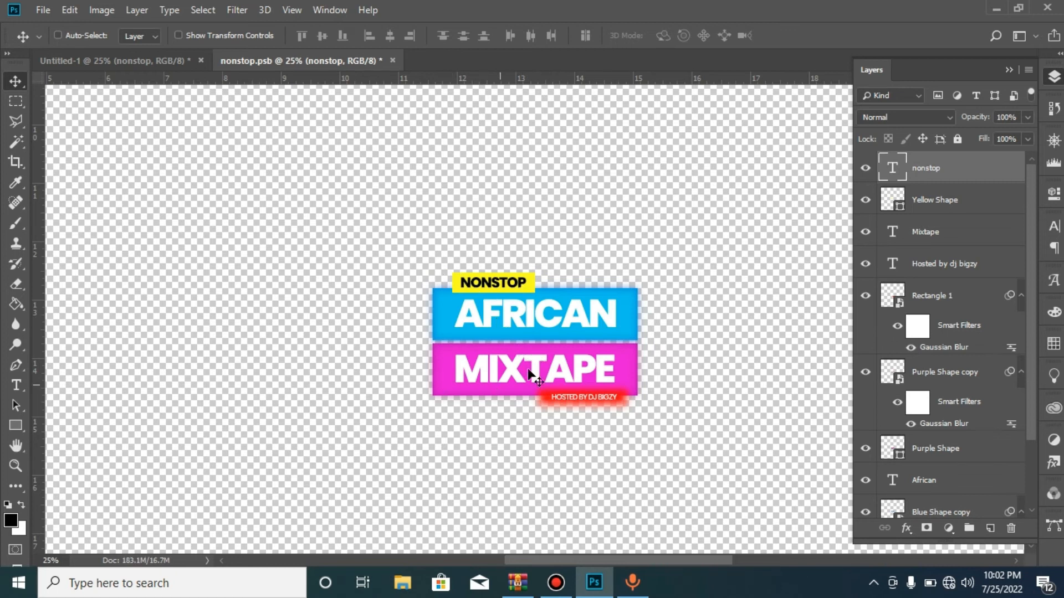
Save the nonstop.psb smart object contents and return to the Untitled-1 cover document
key(ctrl)
key(ctrl+s)
click(116, 65)
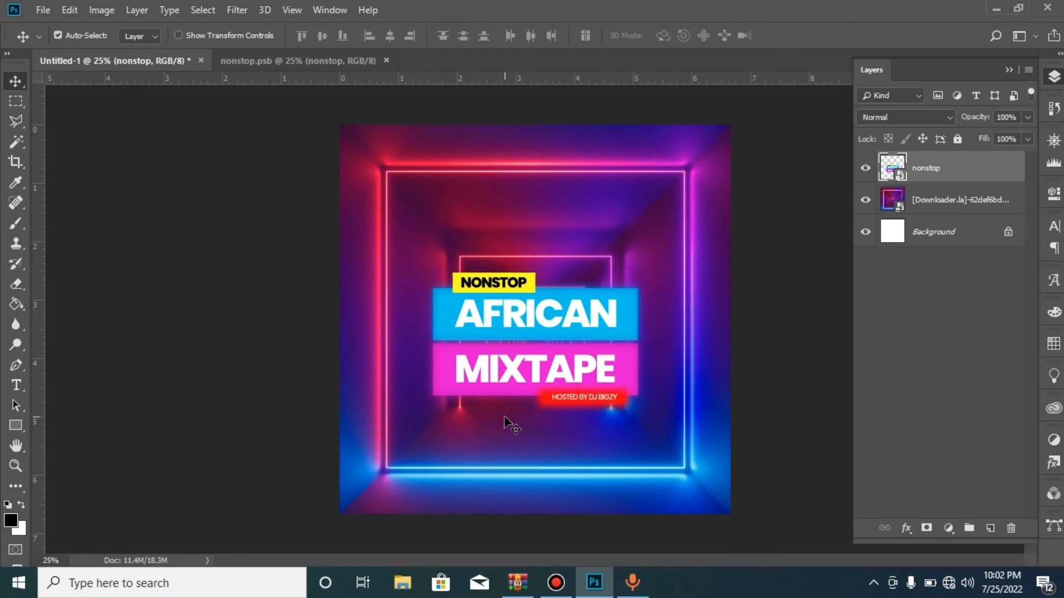
Warp the nonstop smart object with the Wave style at a 10% bend
key(ctrl+t)
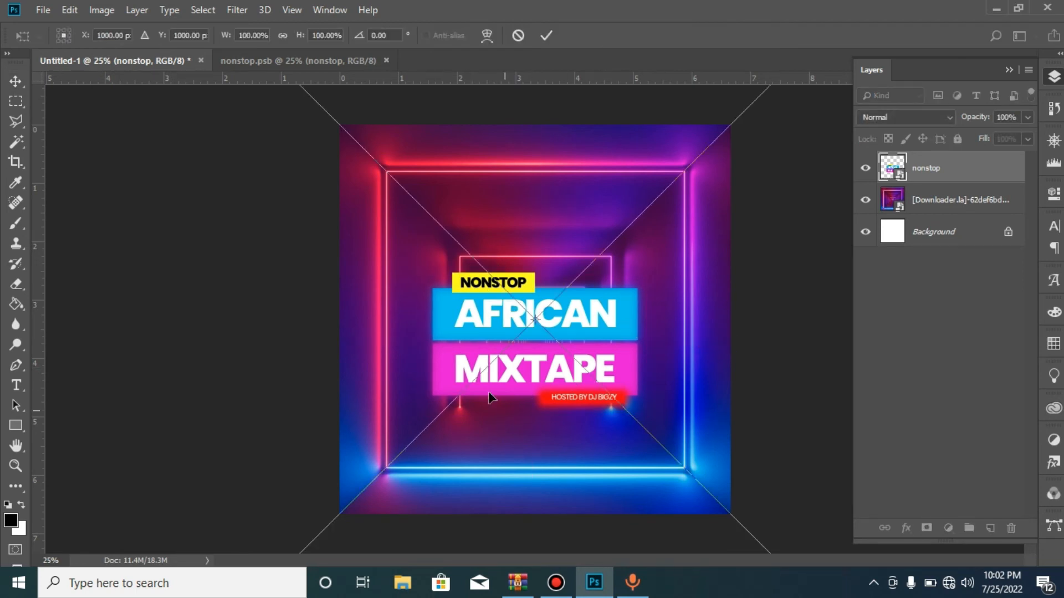
click(488, 34)
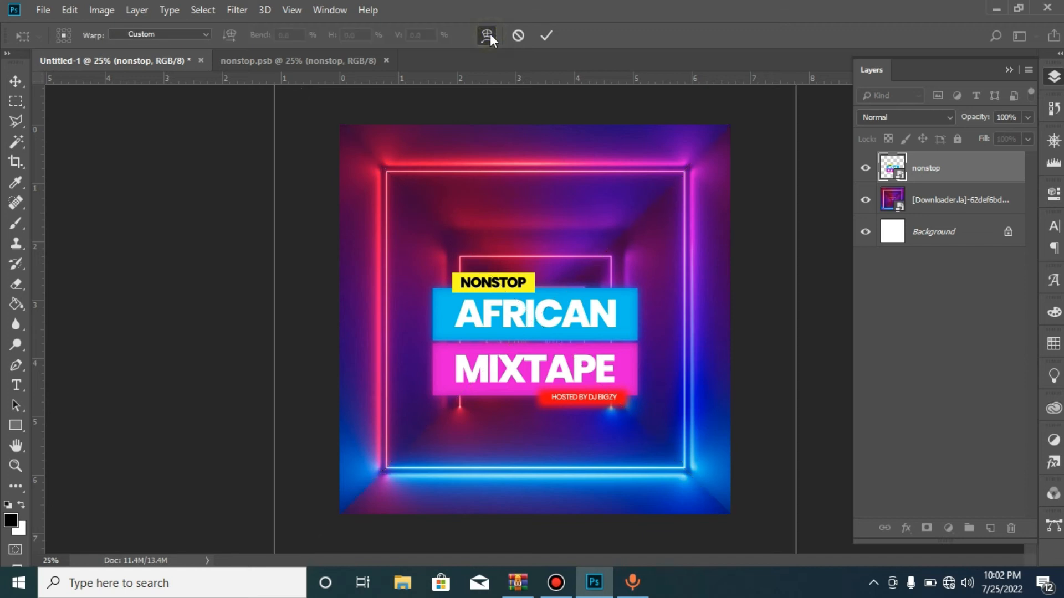
click(132, 34)
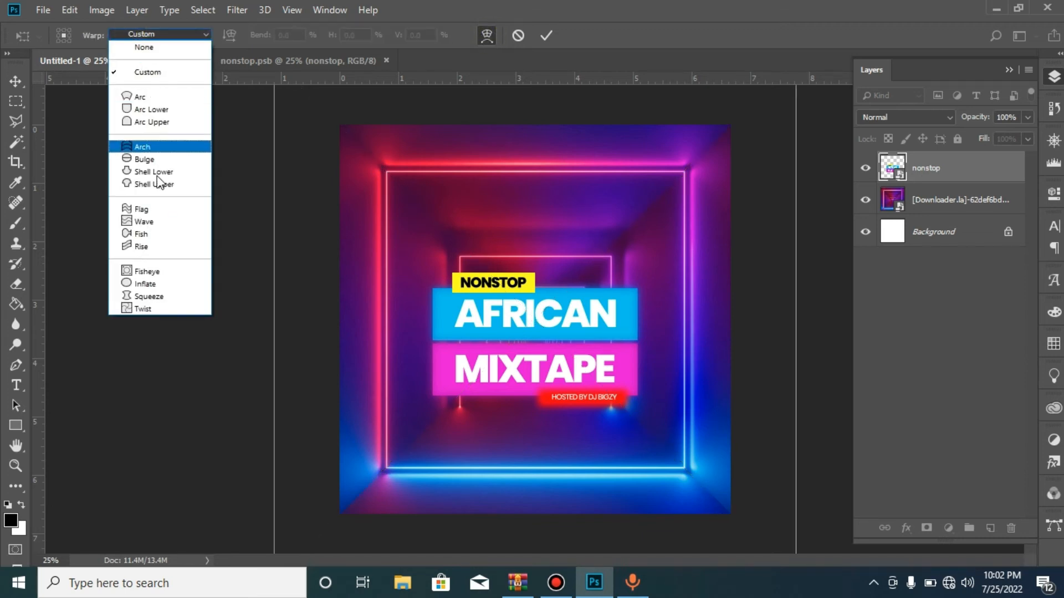
click(161, 222)
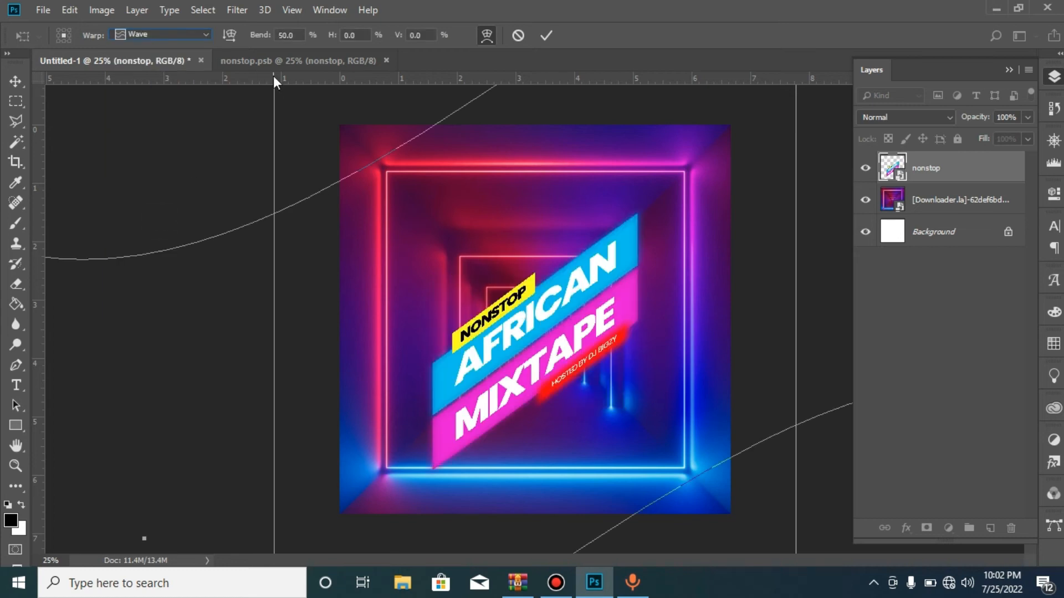
click(295, 35)
text(10)
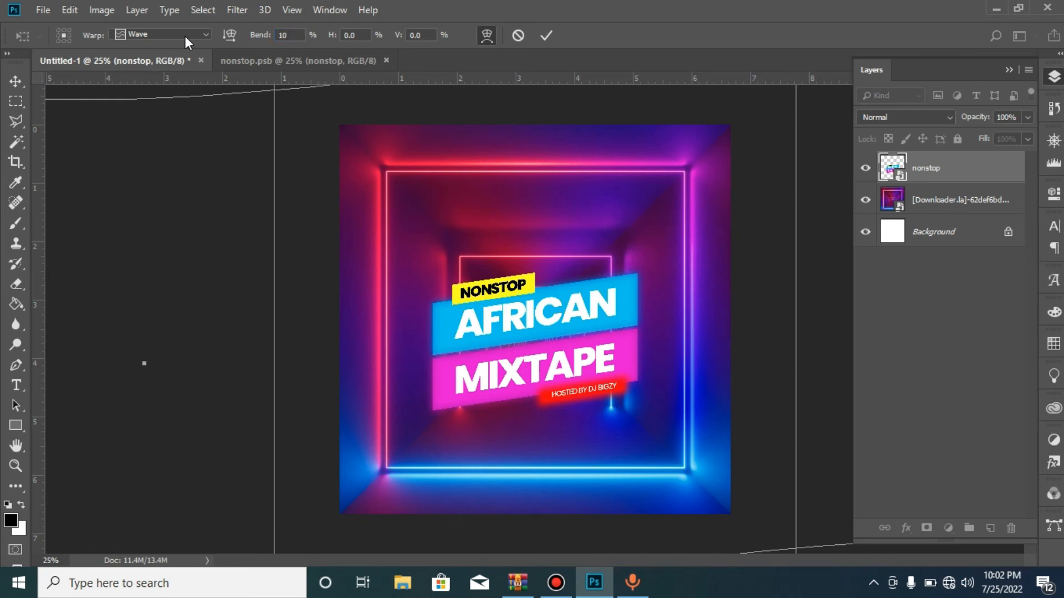
click(546, 35)
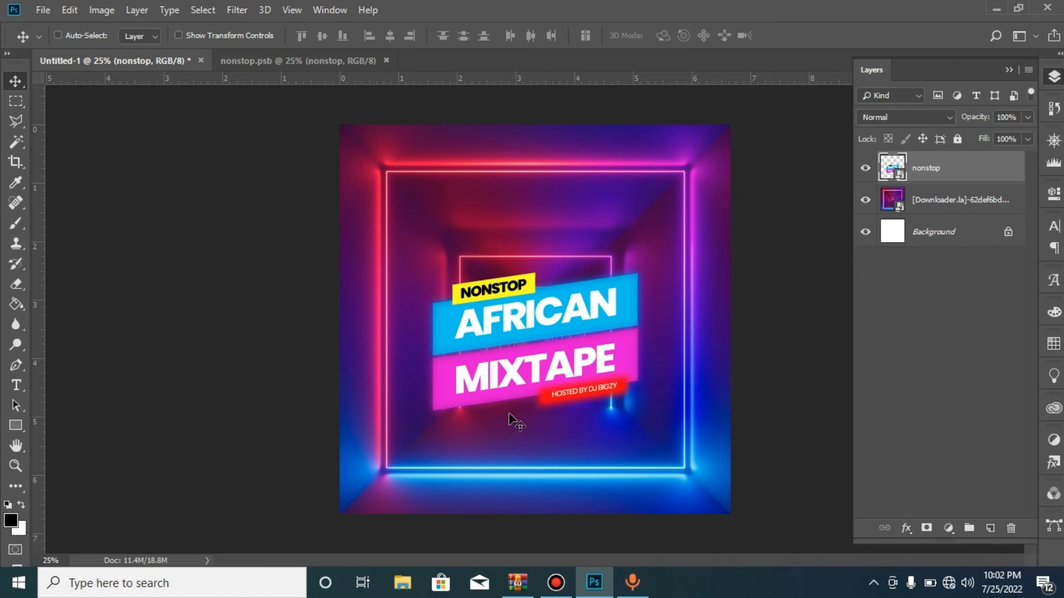
Center the nonstop title block horizontally and vertically on the whole canvas, then clear the selection
key(ctrl)
key(ctrl+a)
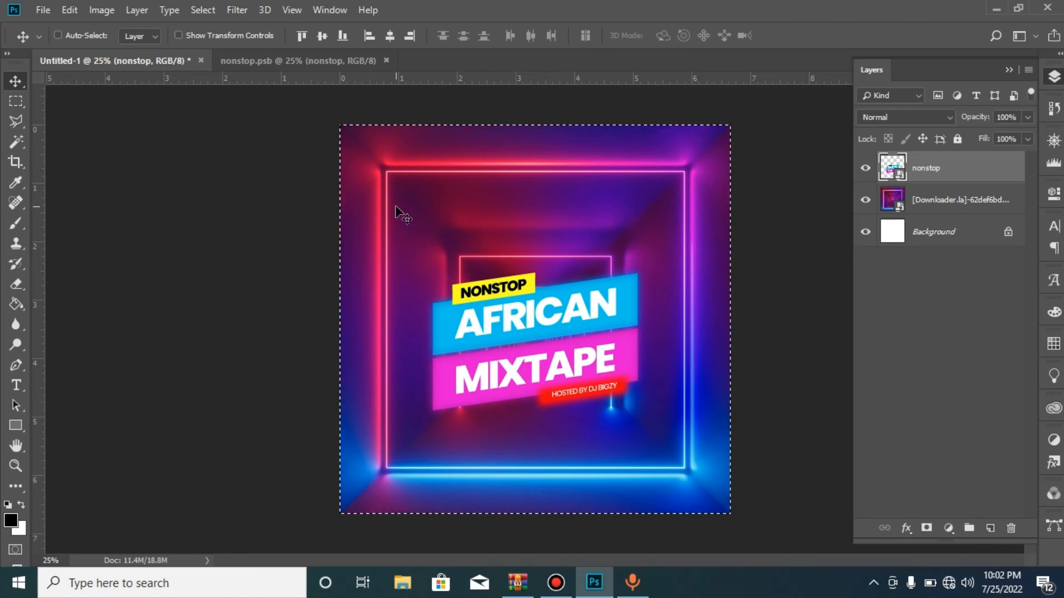
click(384, 33)
click(326, 38)
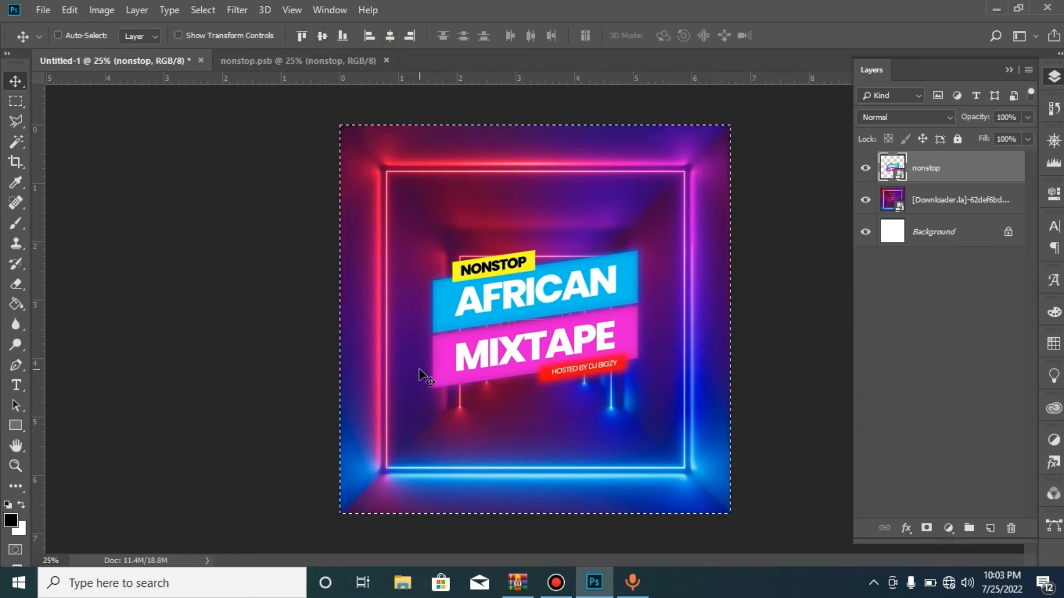
key(ctrl+d)
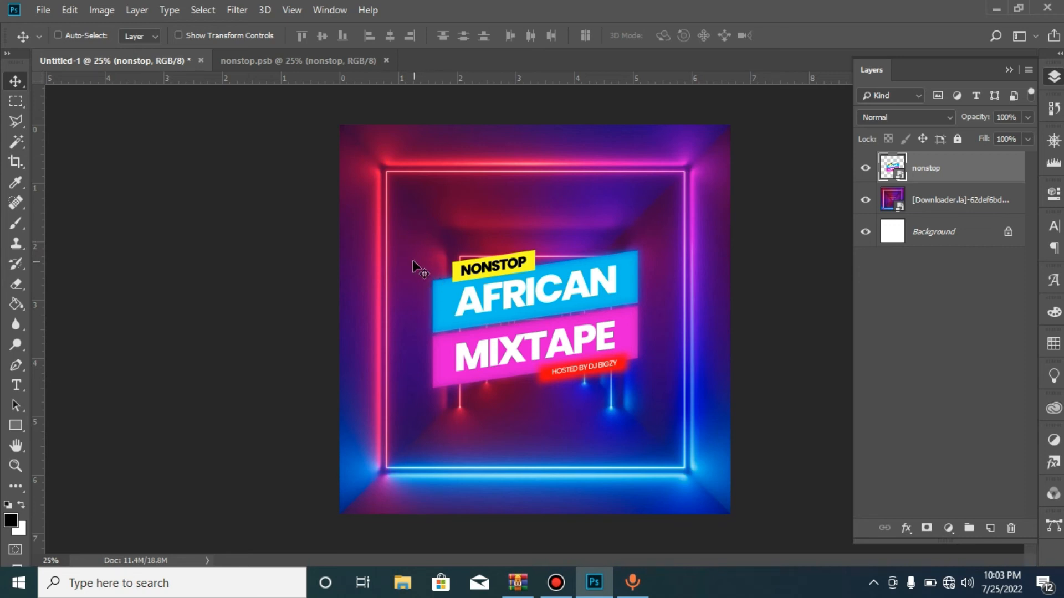
Place the embedded kindpng_4092291 headphone image, scale it to about 43.45% and position it partly outside the cover's left edge
click(47, 11)
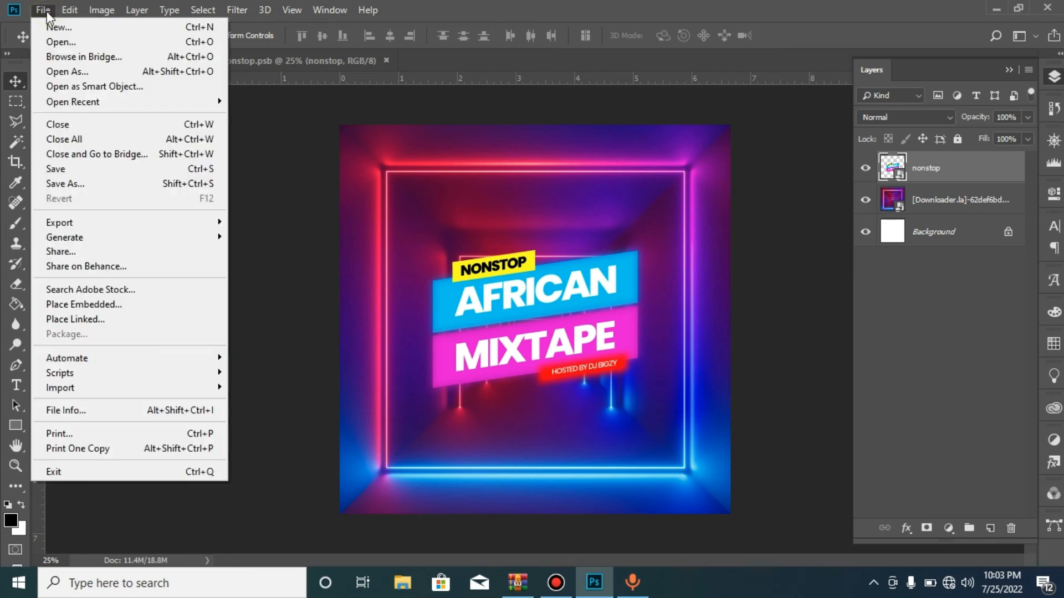
click(116, 305)
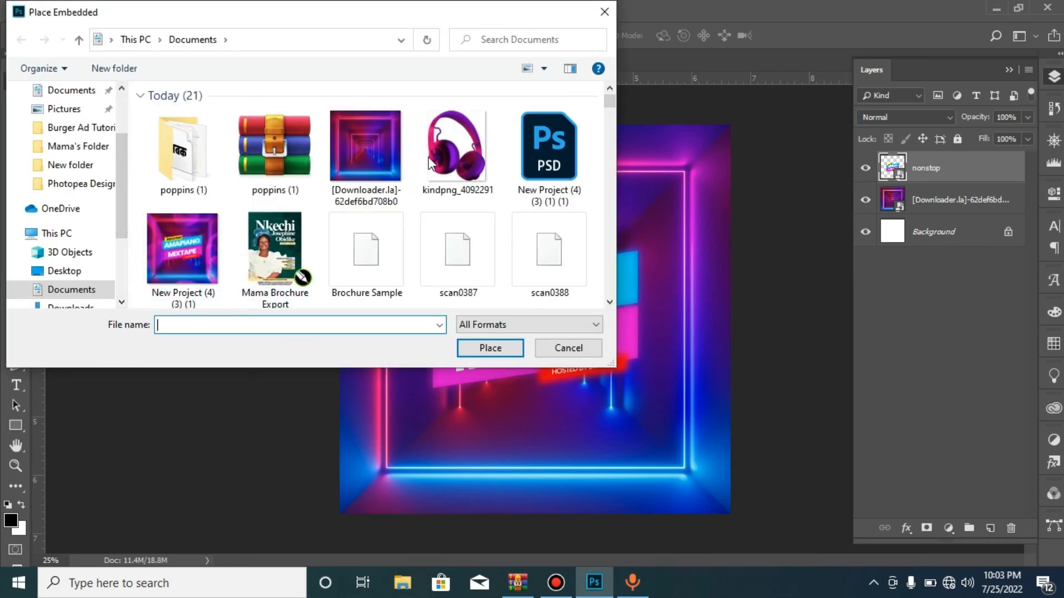
double_click(457, 147)
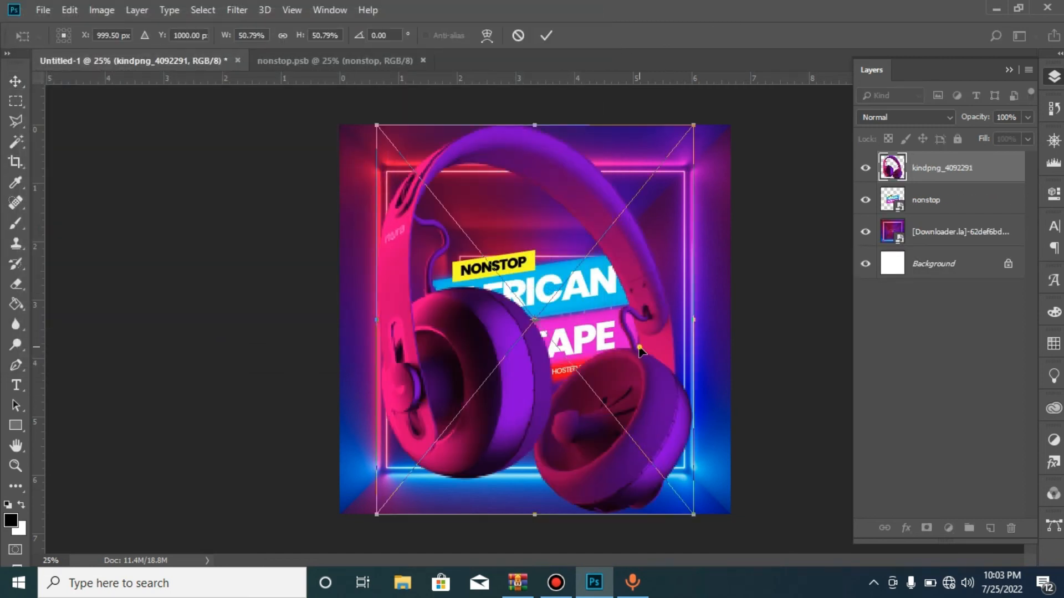
drag(638, 345, 402, 273)
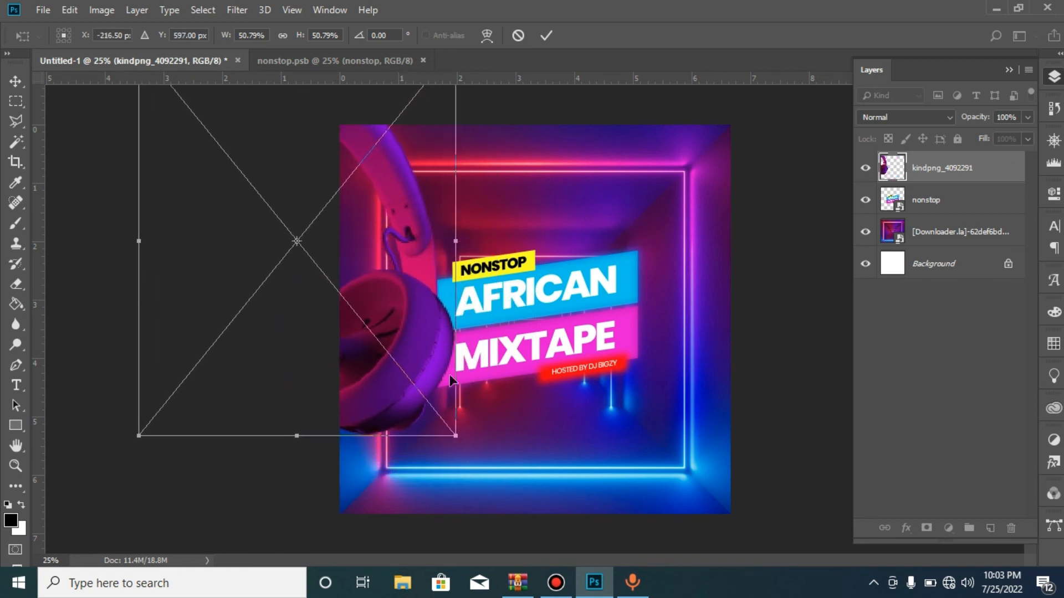
drag(457, 435, 435, 409)
drag(395, 347, 415, 384)
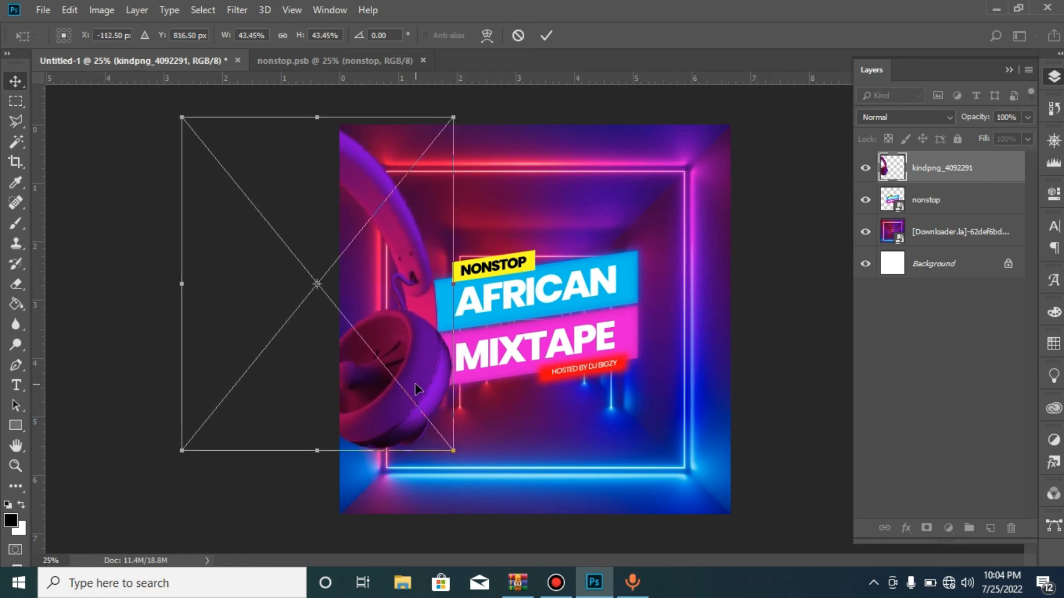
key(Return)
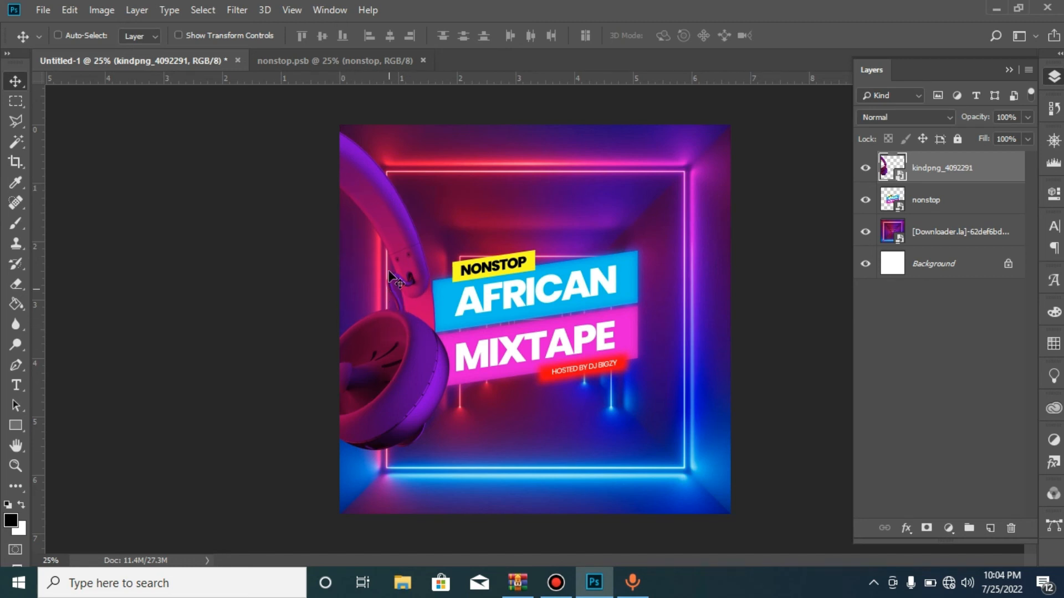
Apply a Gaussian Blur with a 20-pixel radius to the headphone layer
click(232, 11)
mouse_move(344, 190)
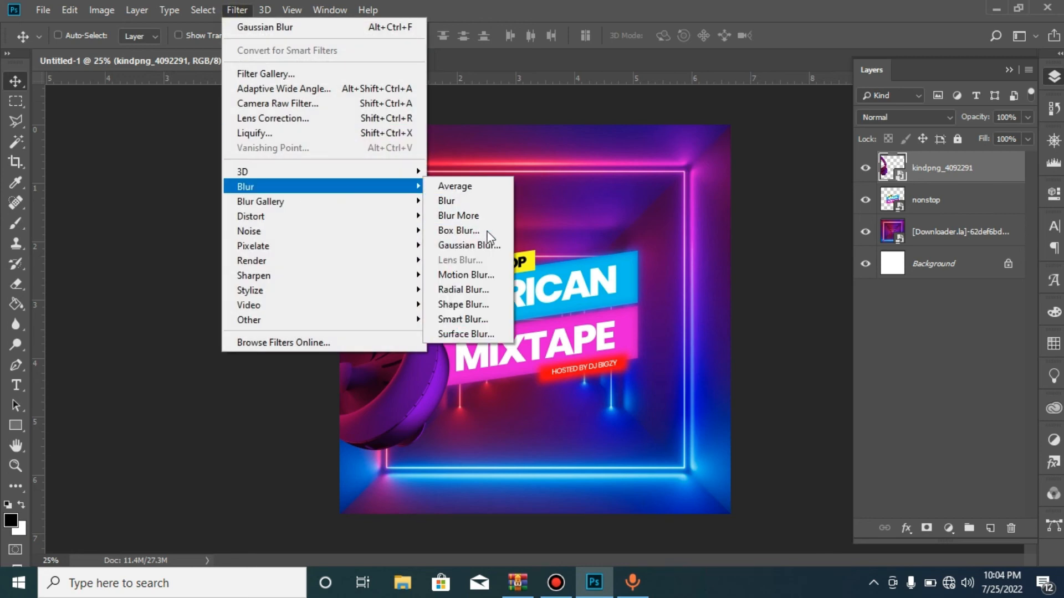
click(476, 245)
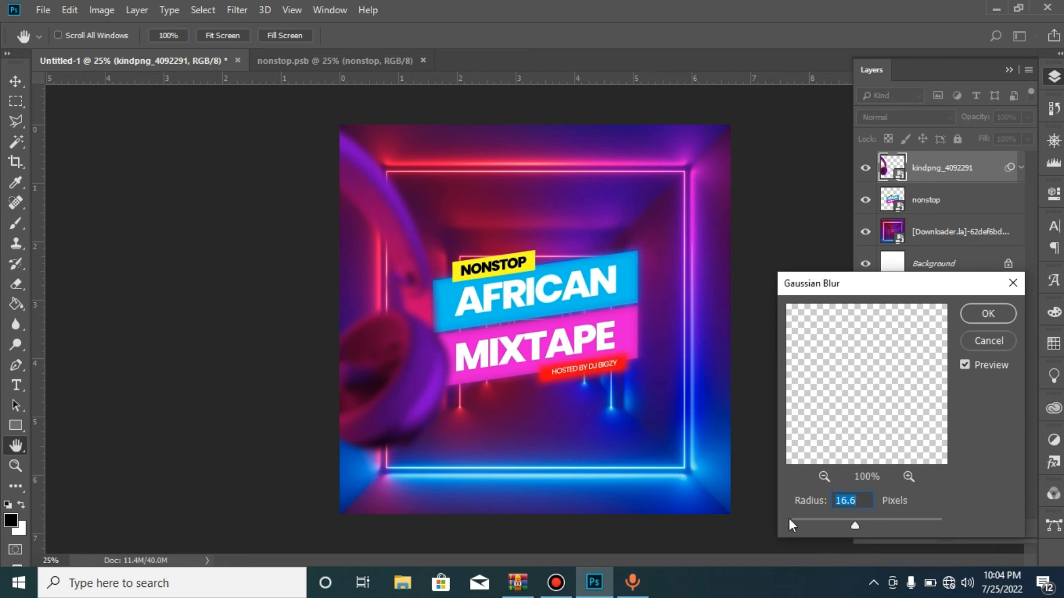
text(20)
click(989, 313)
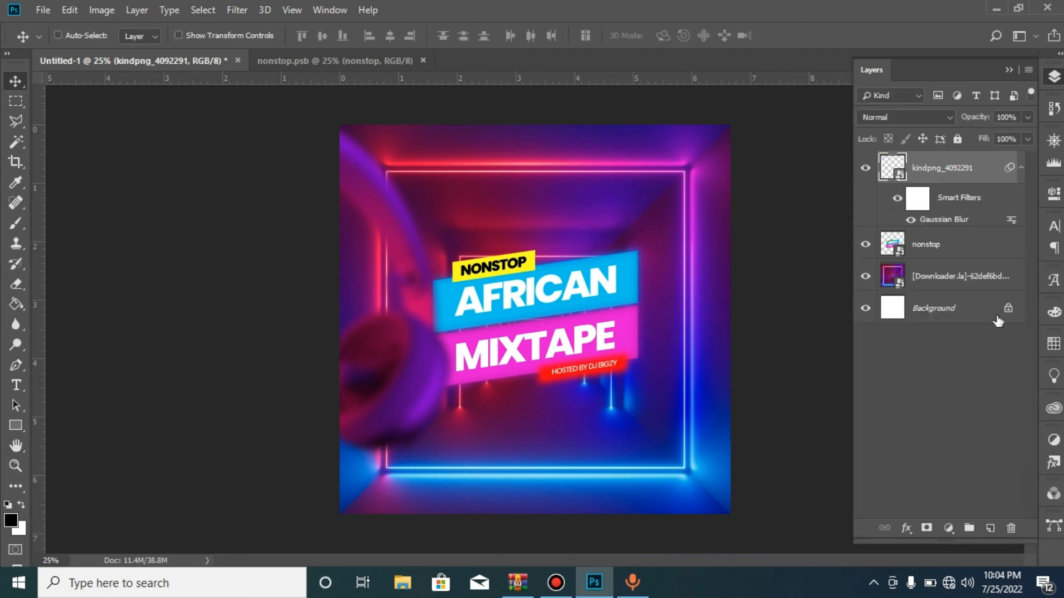
Duplicate the blurred headphone layer and move the copy partly outside the cover's lower right edge
key(ctrl+j)
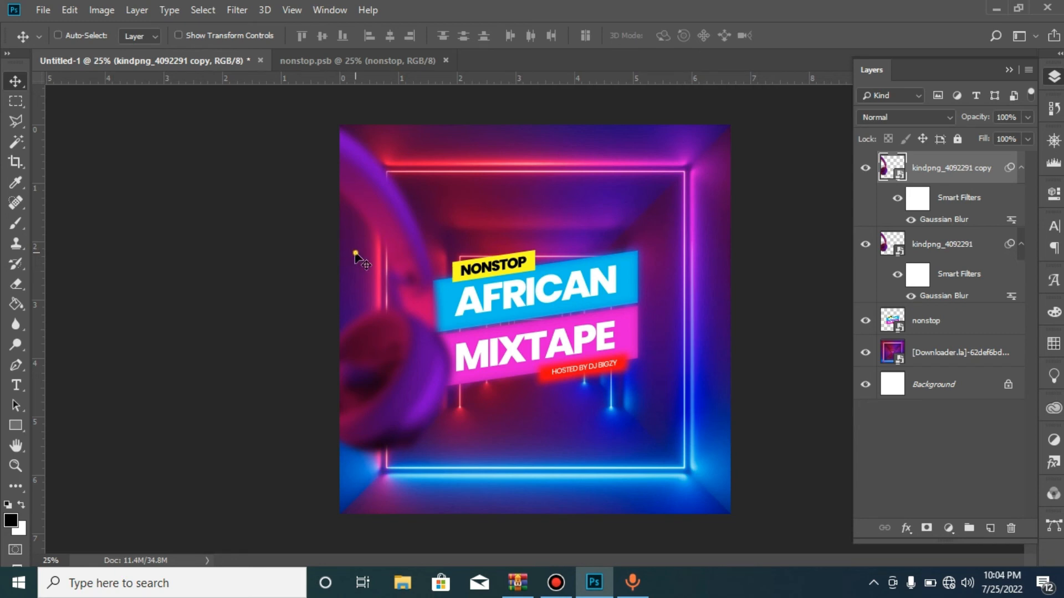
drag(356, 249, 636, 292)
mouse_move(600, 329)
mouse_down()
mouse_move(689, 356)
mouse_move(738, 411)
mouse_move(768, 413)
mouse_move(755, 402)
mouse_up()
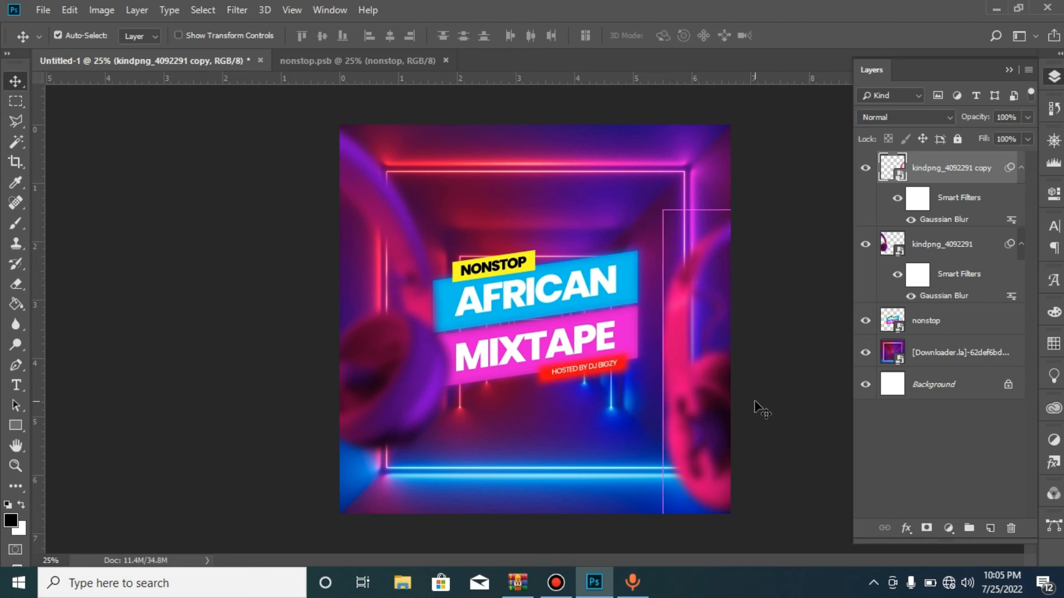
Duplicate the right-hand headphones and move the new copy to the cover's upper edge, with the earcups hanging into view
key(ctrl+j)
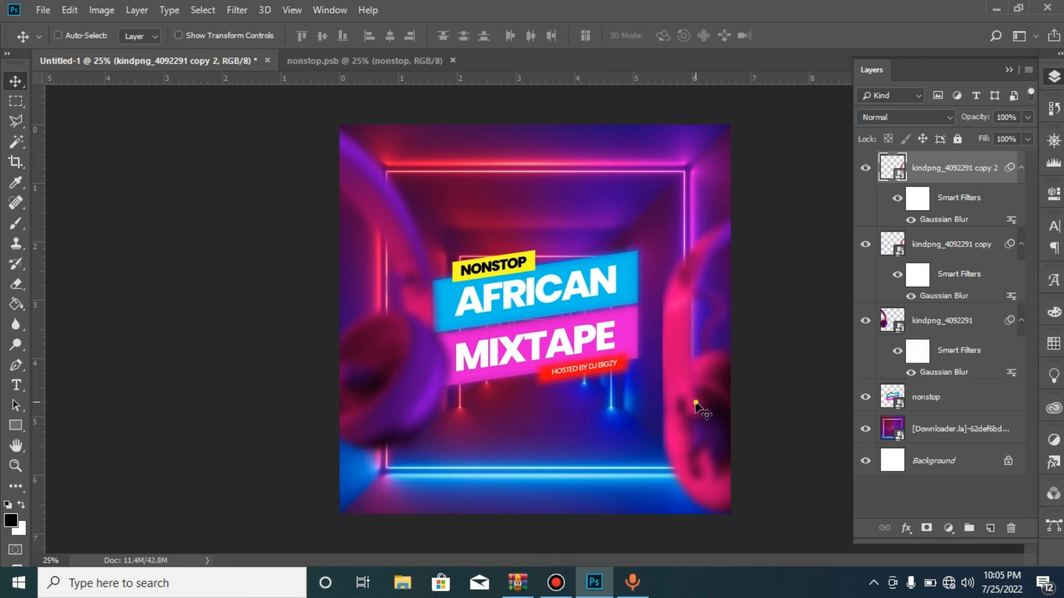
drag(690, 395, 552, 165)
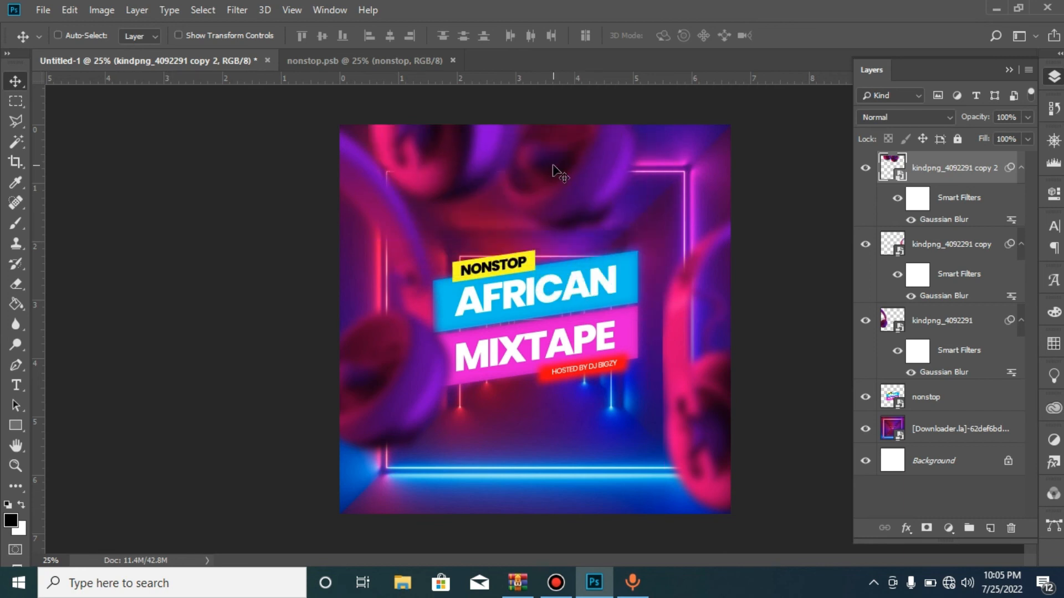
Rotate the upper headphone copy about 33 degrees clockwise and shift it so a single earcup hangs from the cover's upper edge
key(ctrl+t)
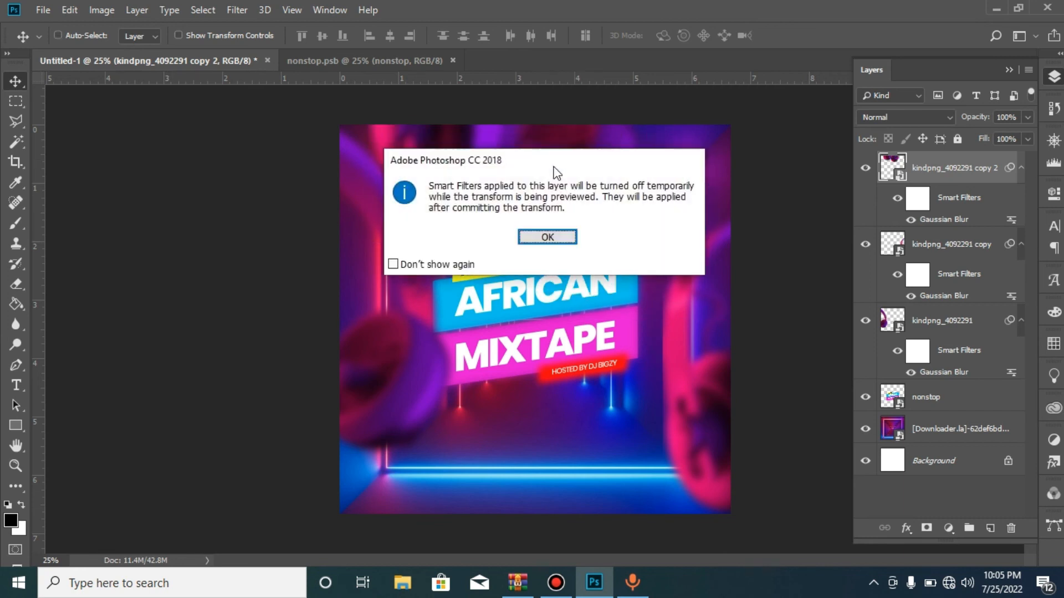
click(549, 237)
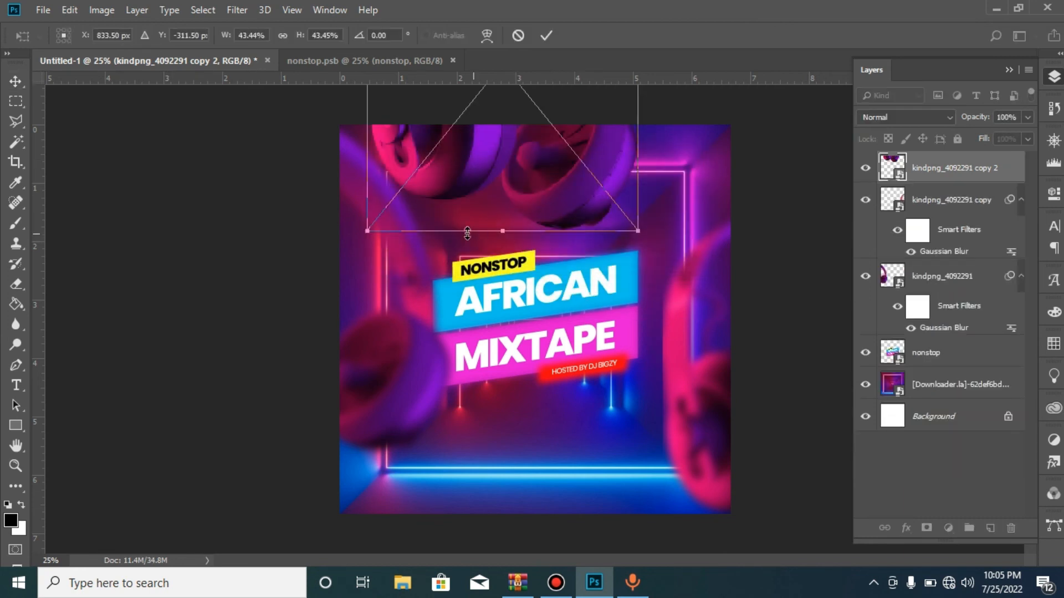
drag(647, 245, 547, 261)
drag(506, 191, 540, 147)
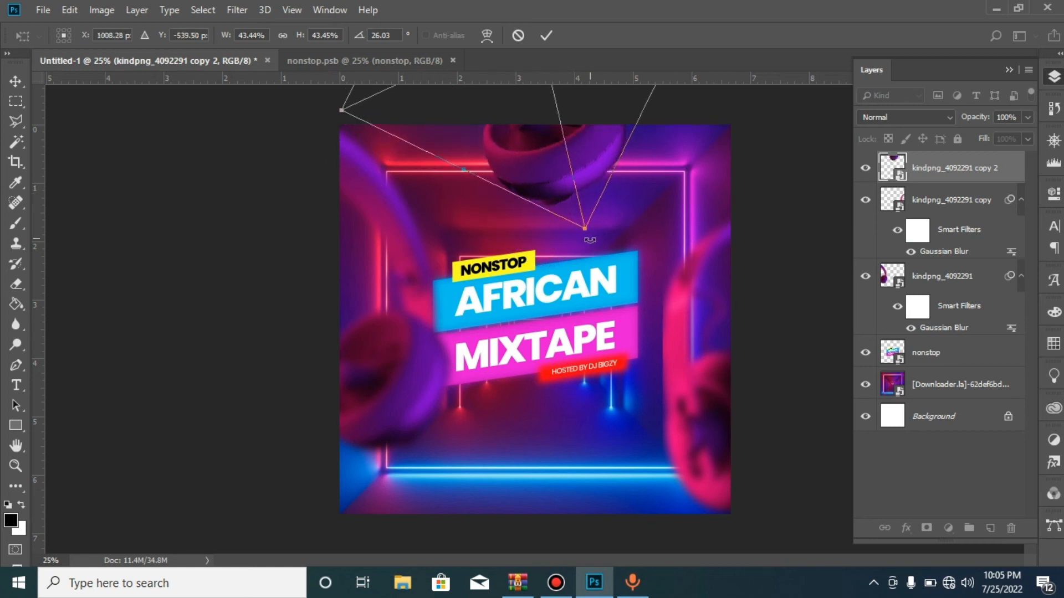
drag(590, 242, 565, 244)
key(Return)
key(ctrl+f)
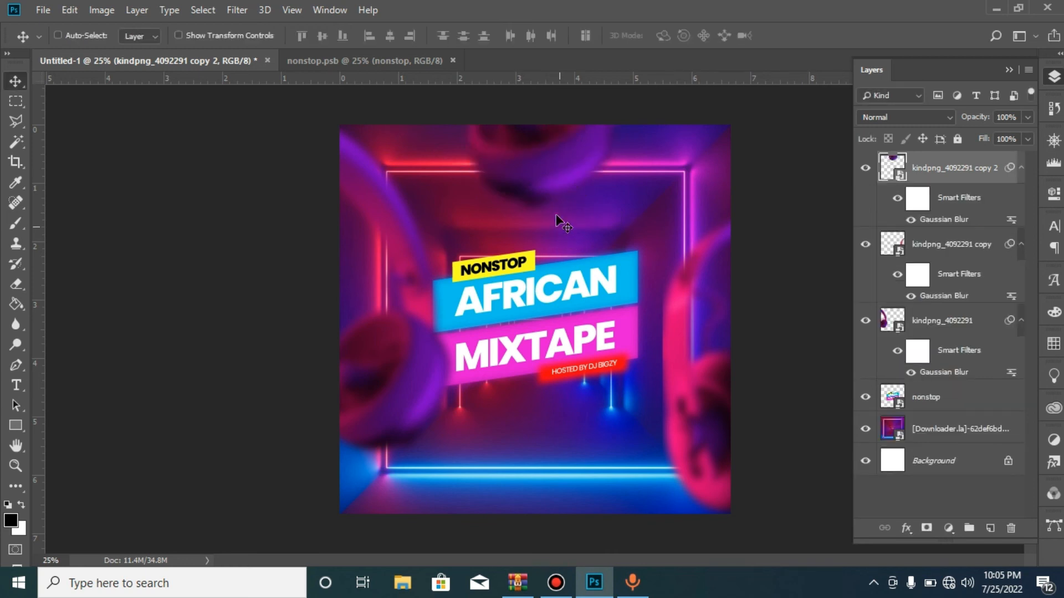
drag(549, 181, 544, 184)
key(ctrl)
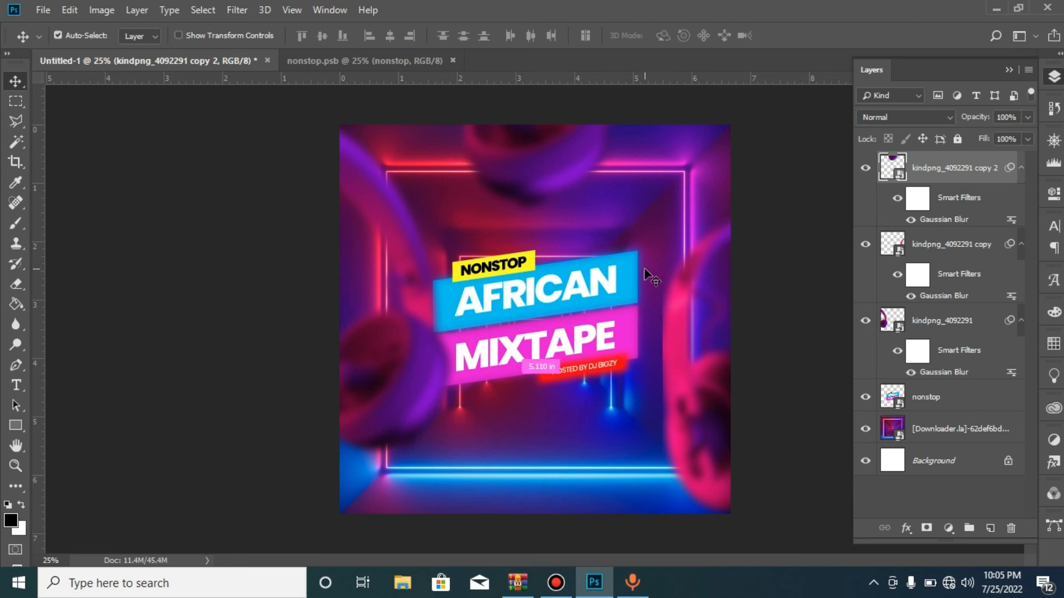
Duplicate the upper headphone layer and move the copy down to the cover's lower edge, with its headband arching into view
key(ctrl+j)
drag(543, 160, 595, 407)
drag(541, 237, 475, 526)
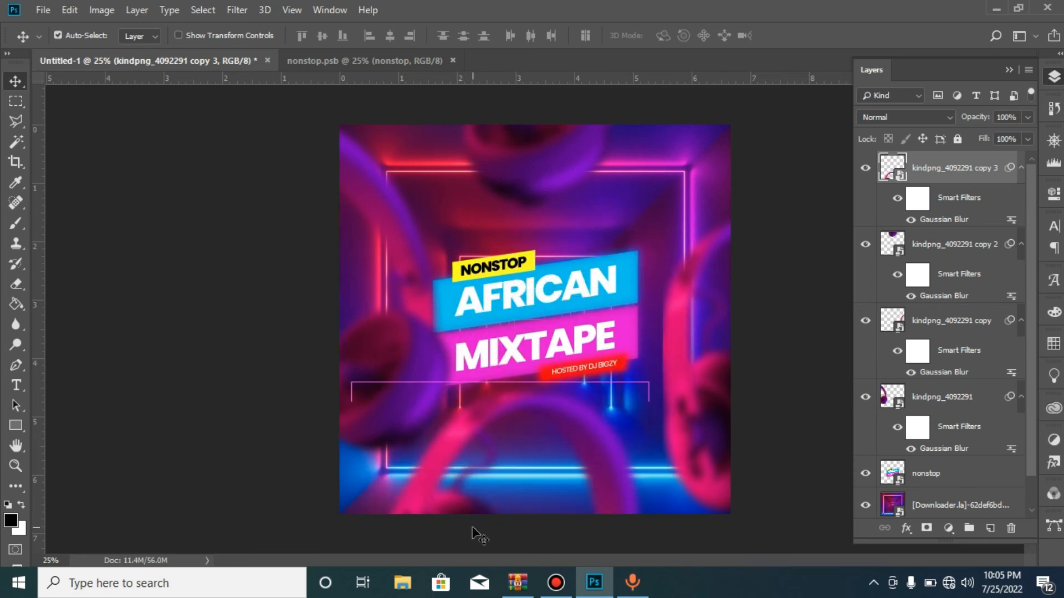
Rotate the lower headphone copy to an angle of about -24 degrees and shift it down until only the headband's crest shows on the cover
key(ctrl+t)
key(Return)
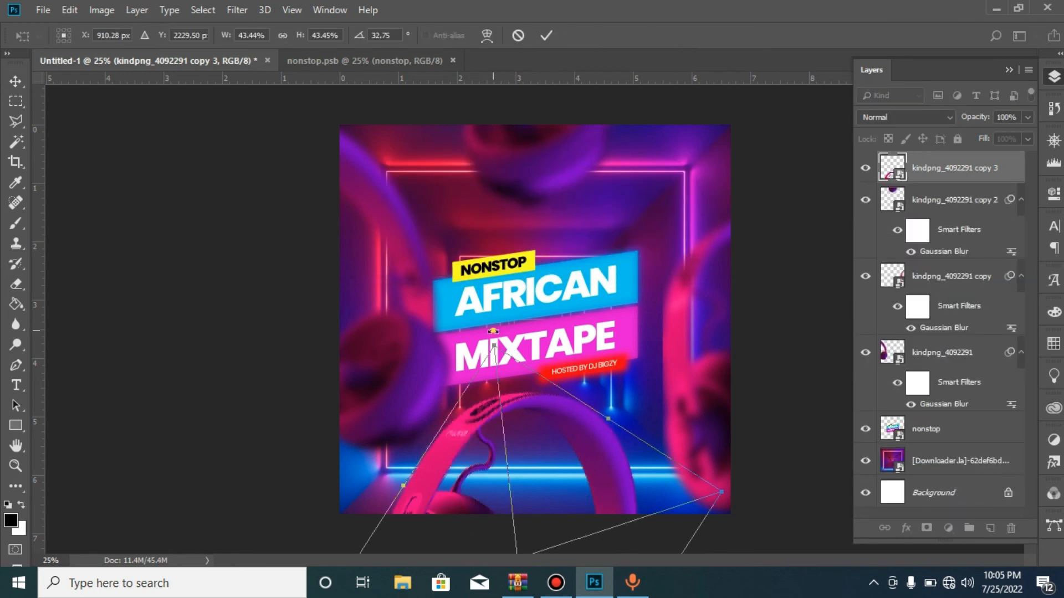
drag(493, 331, 300, 446)
key(Return)
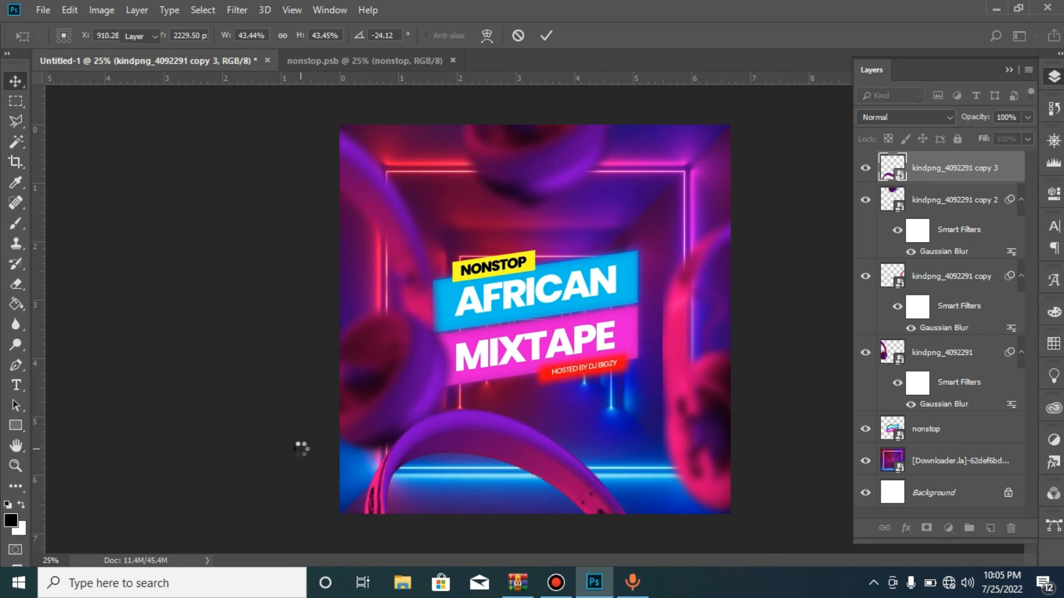
drag(506, 430, 573, 499)
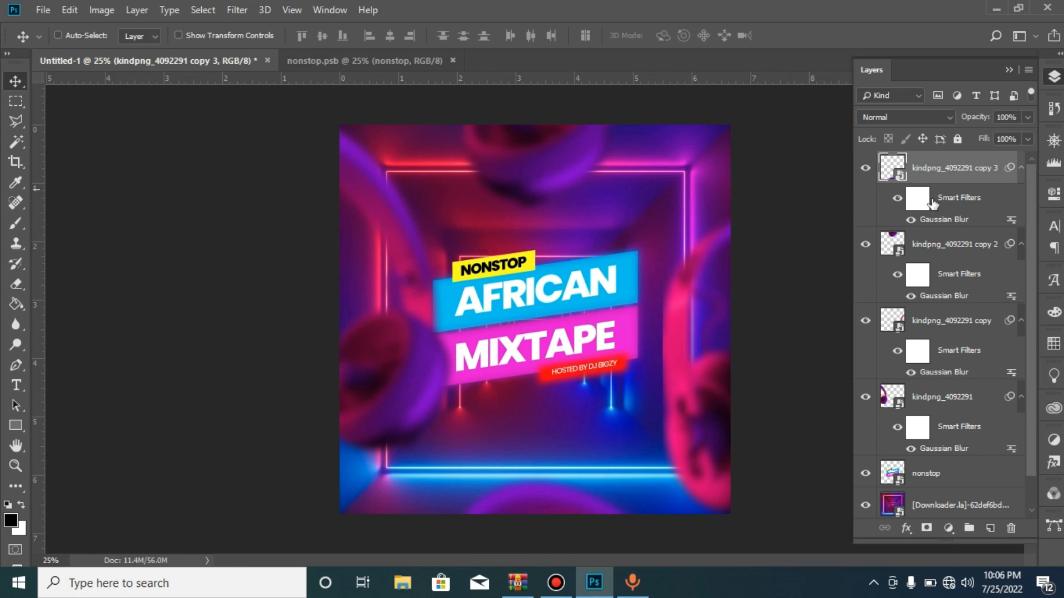
Group all four blurred headphone layers and convert the group to a smart object
key(ctrl)
ctrl+click(959, 245)
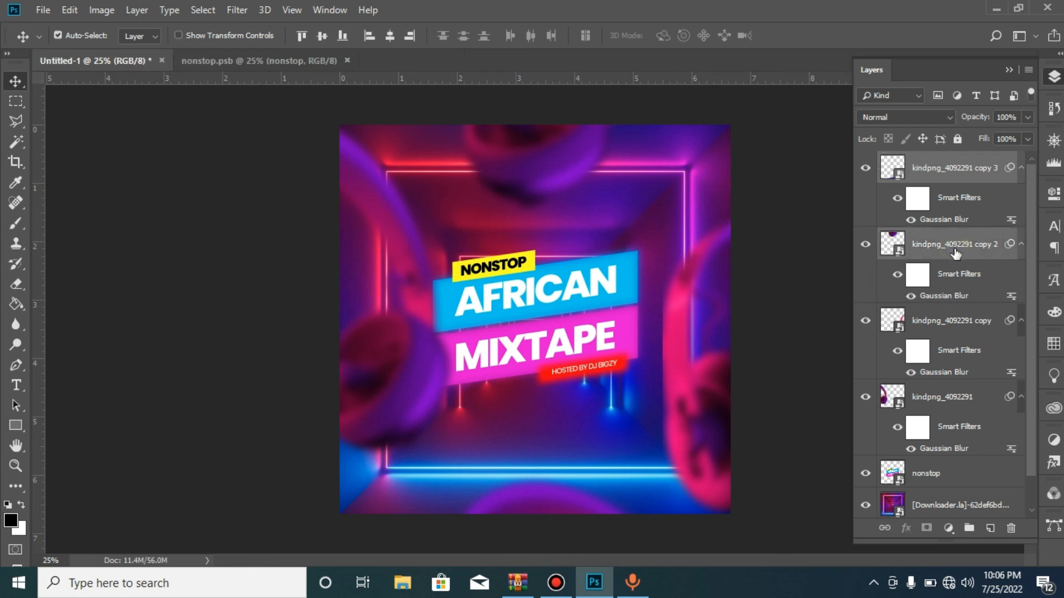
ctrl+click(955, 323)
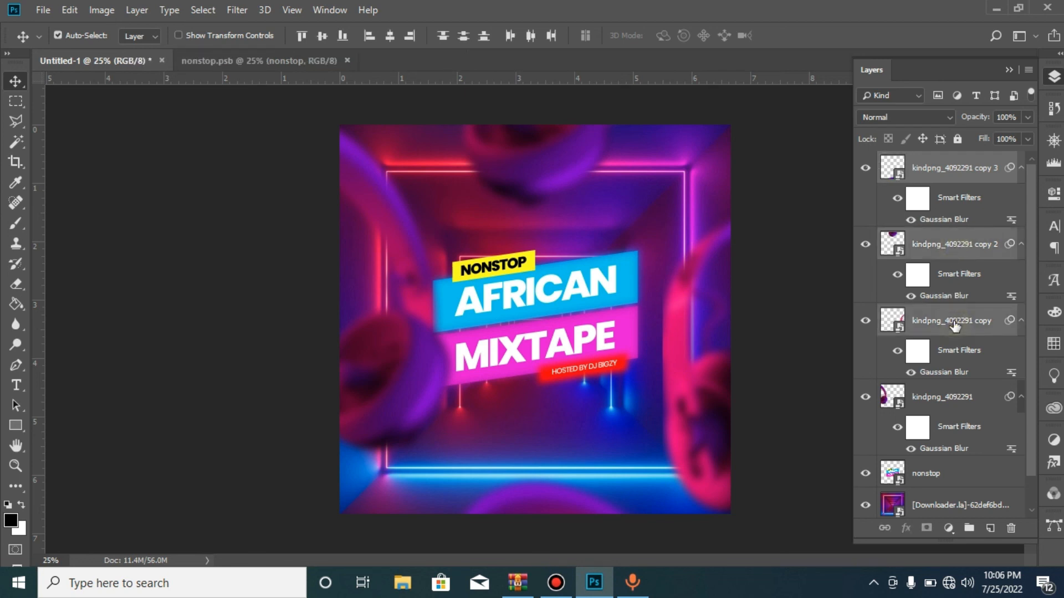
ctrl+click(963, 401)
key(ctrl+g)
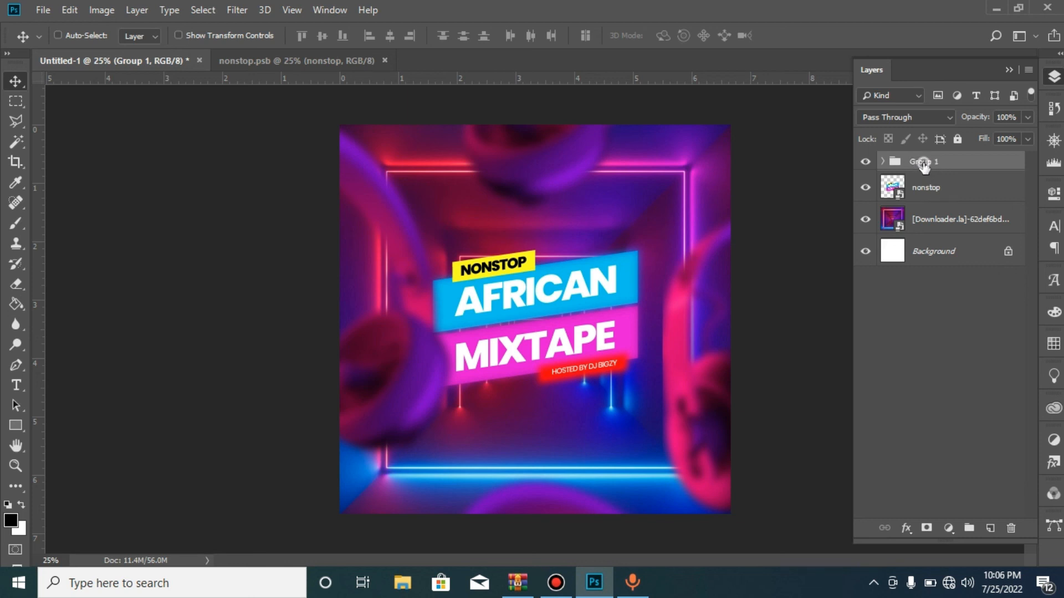
right_click(923, 163)
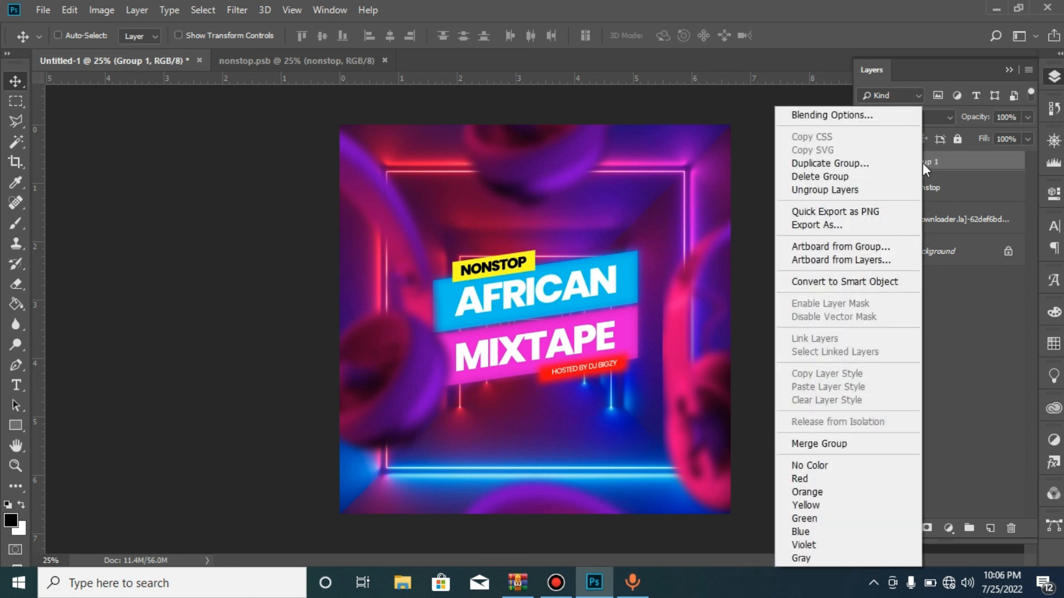
click(857, 281)
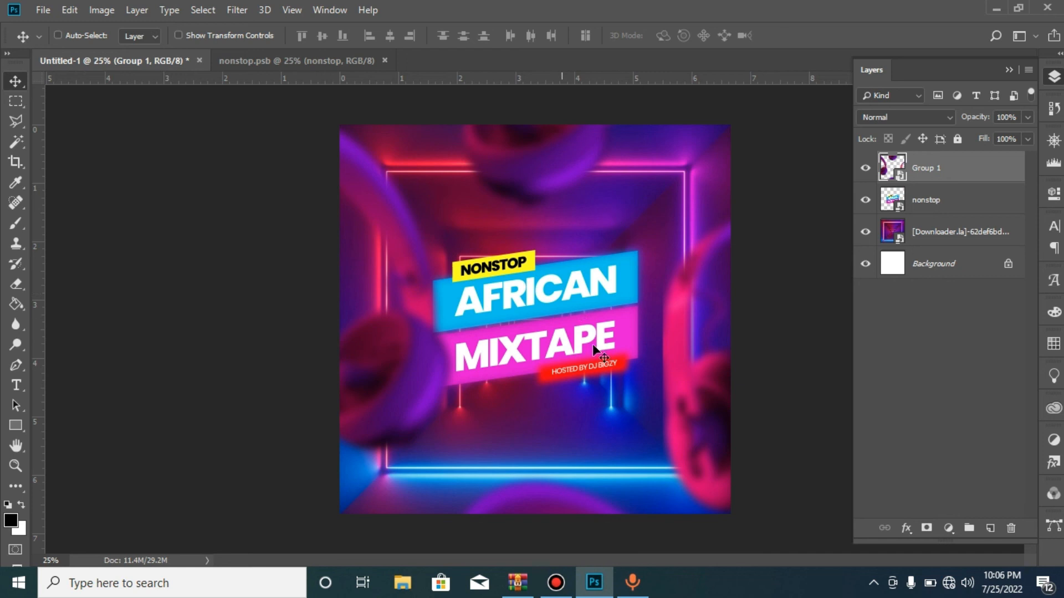
Duplicate the neon tunnel background layer and move the copy to the top of the layer stack
click(945, 240)
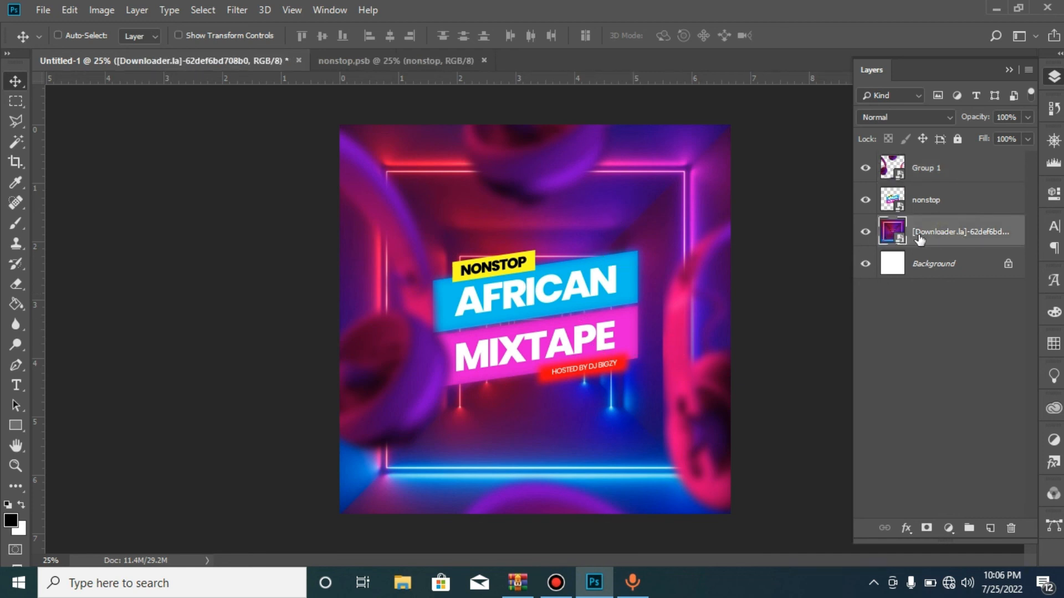
key(ctrl)
key(ctrl+j)
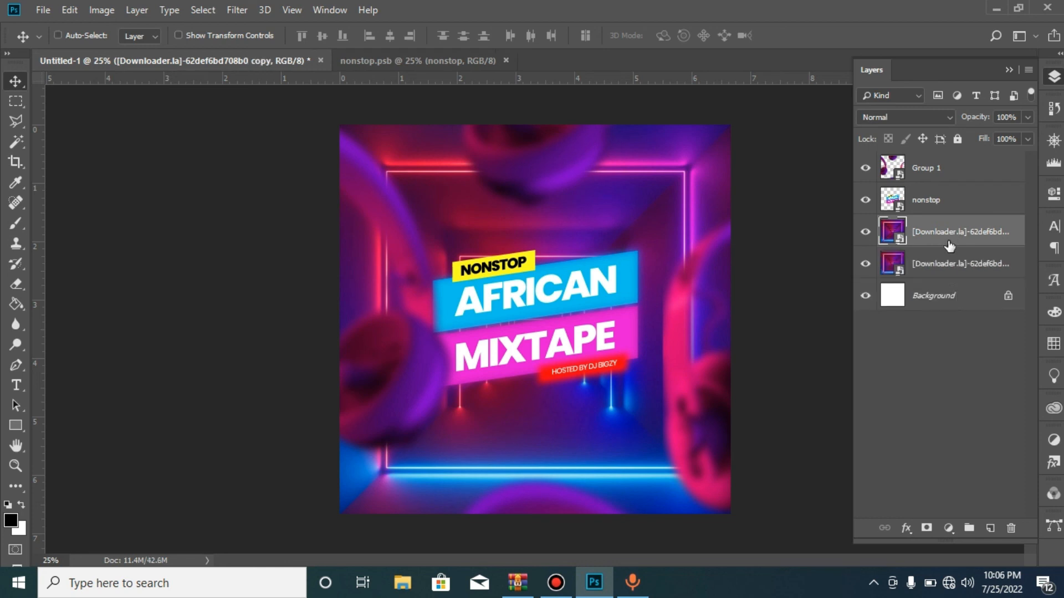
drag(943, 237, 935, 161)
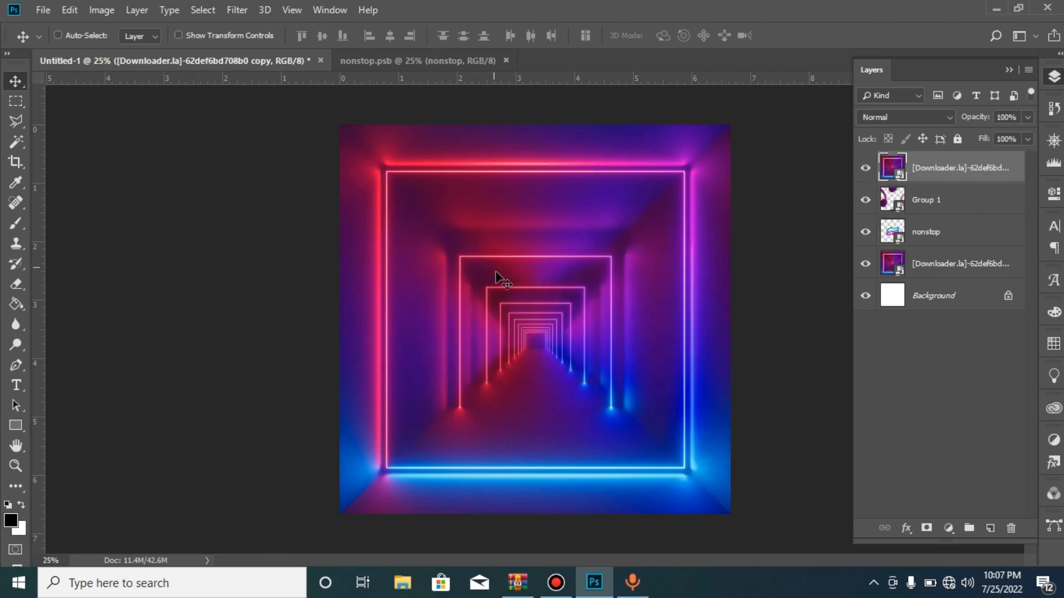
Rename the grouped headphones smart object as Earphones
double_click(926, 201)
text(Earphones)
key(Return)
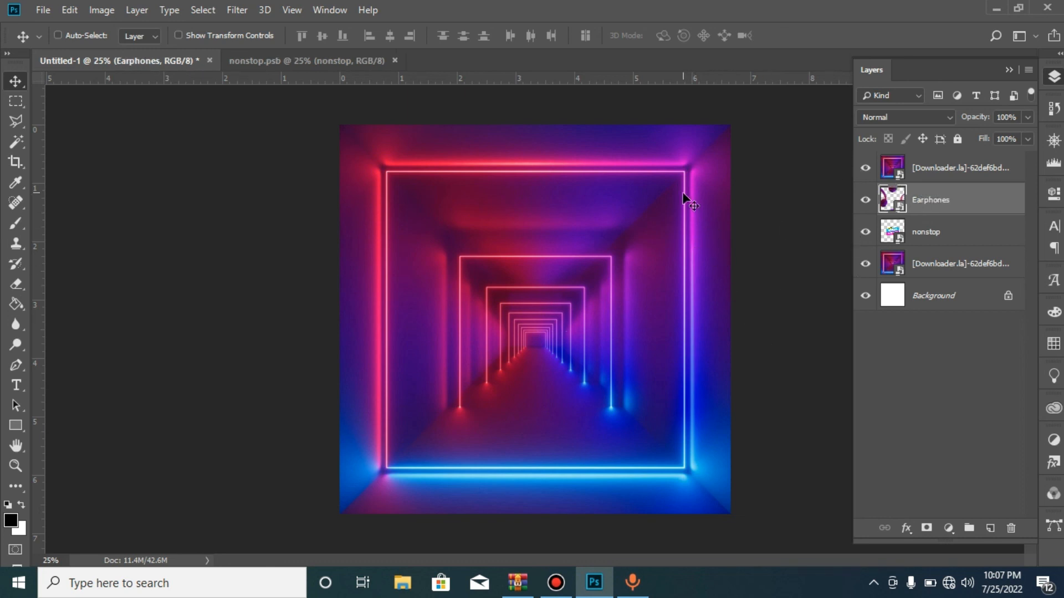
Set the top neon tunnel copy's blend mode to Screen and clip it to the Earphones layer
click(929, 170)
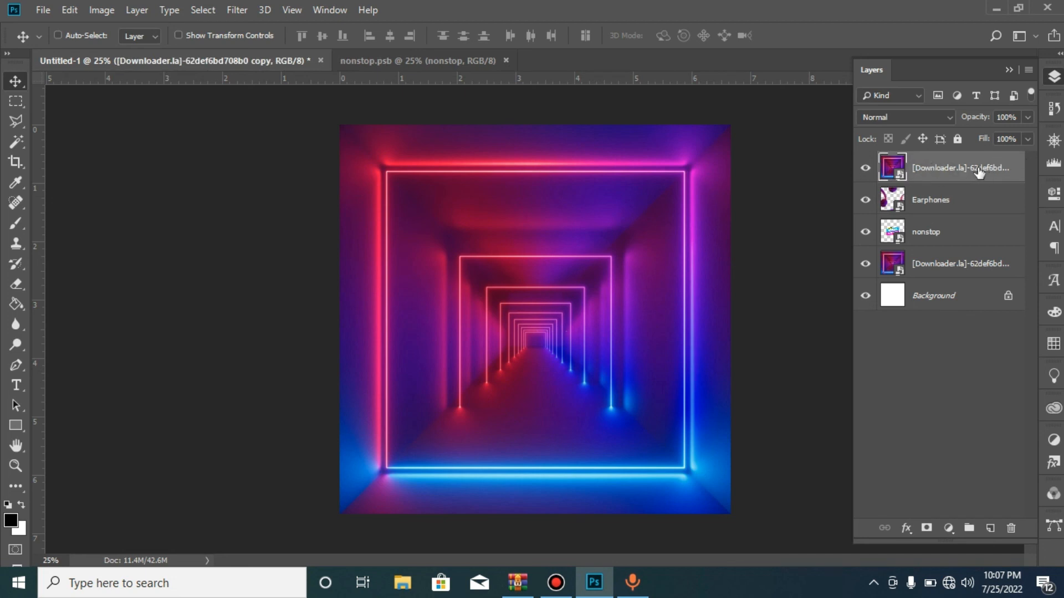
click(898, 119)
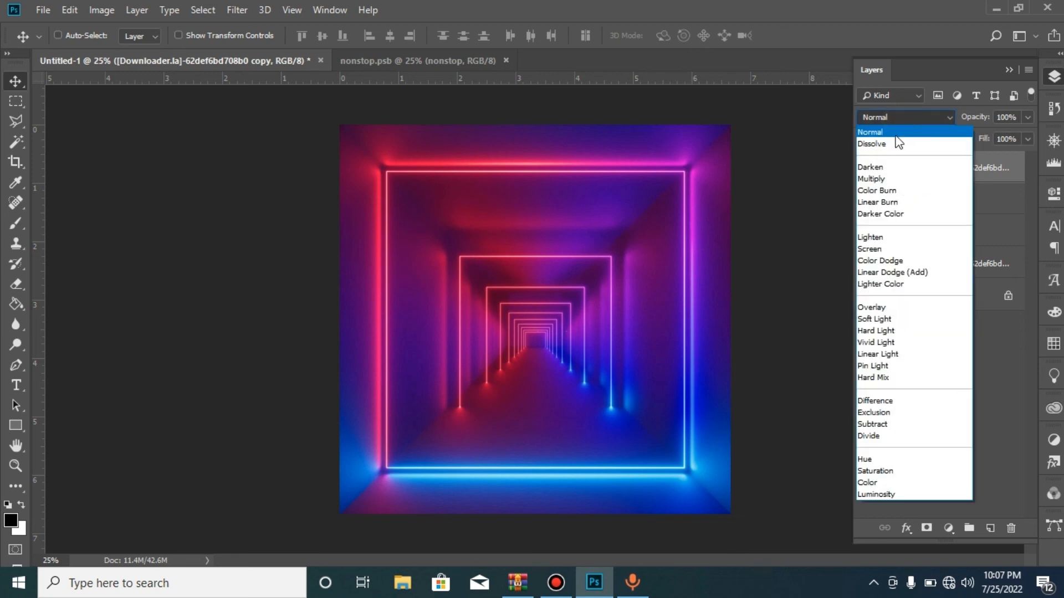
click(883, 250)
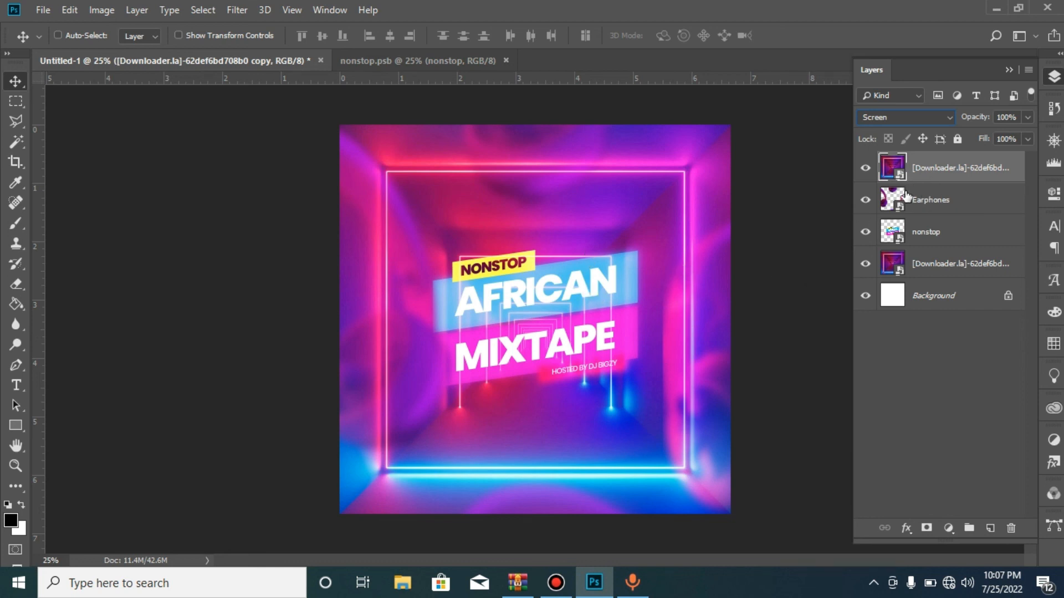
right_click(924, 171)
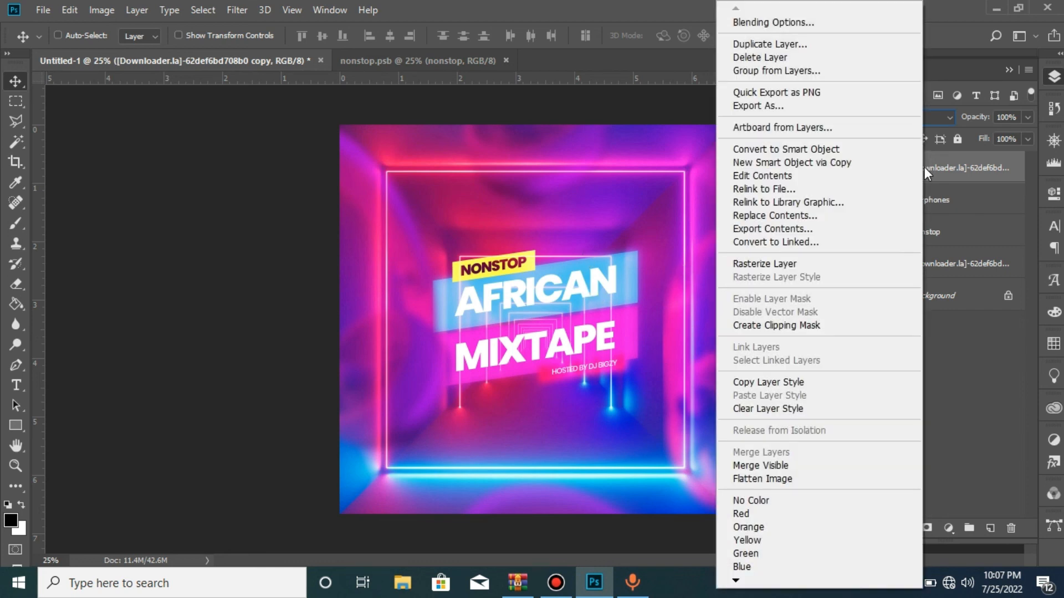
click(821, 326)
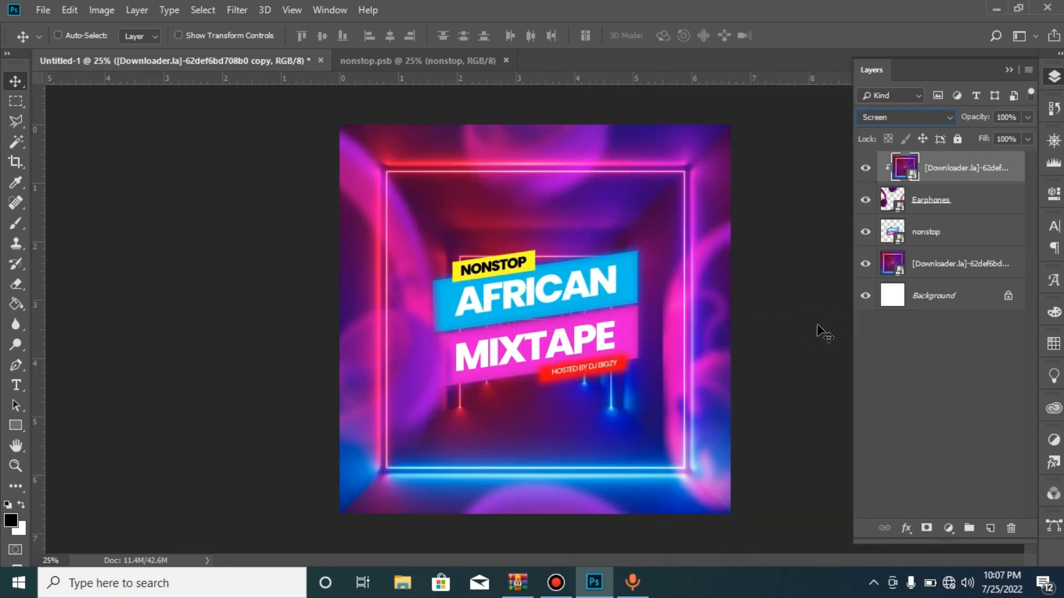